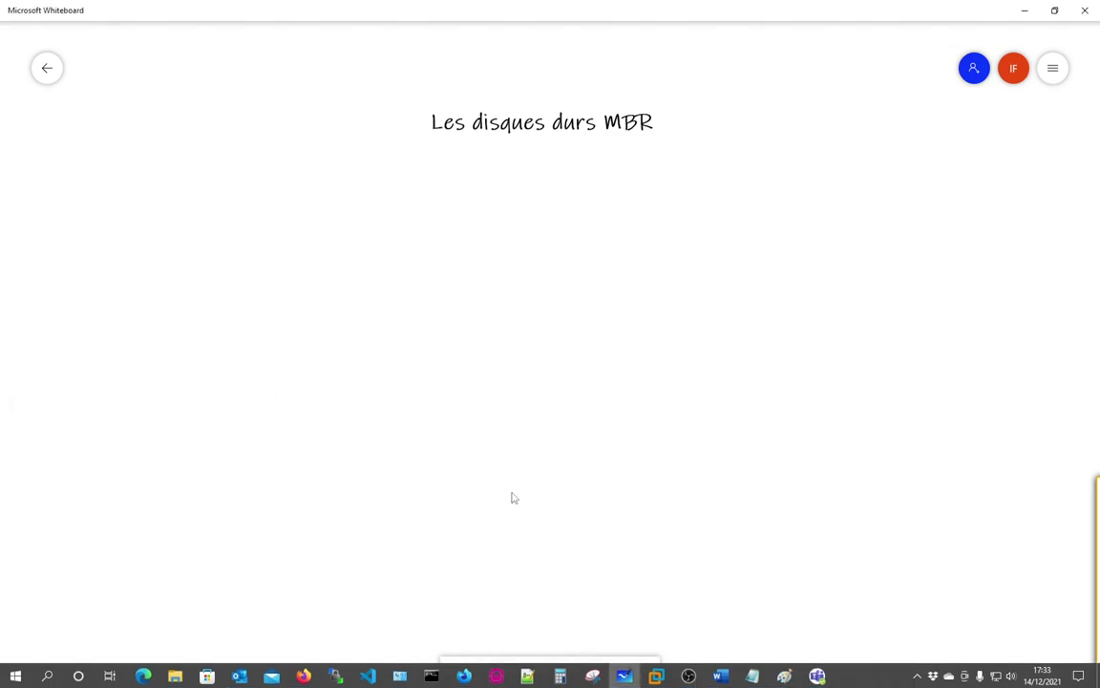
Step: Add a text box reading 'BIOS' and move it to the upper left below the title
left_click(487, 672)
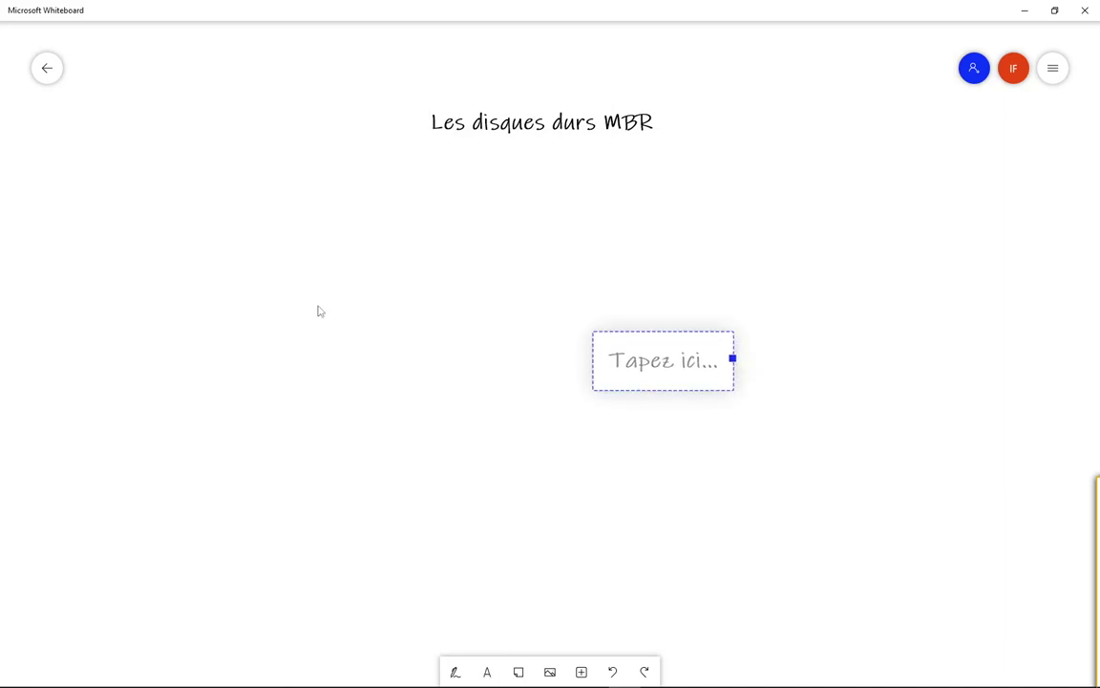
type("Bio")
key("BackSpace")
key("BackSpace")
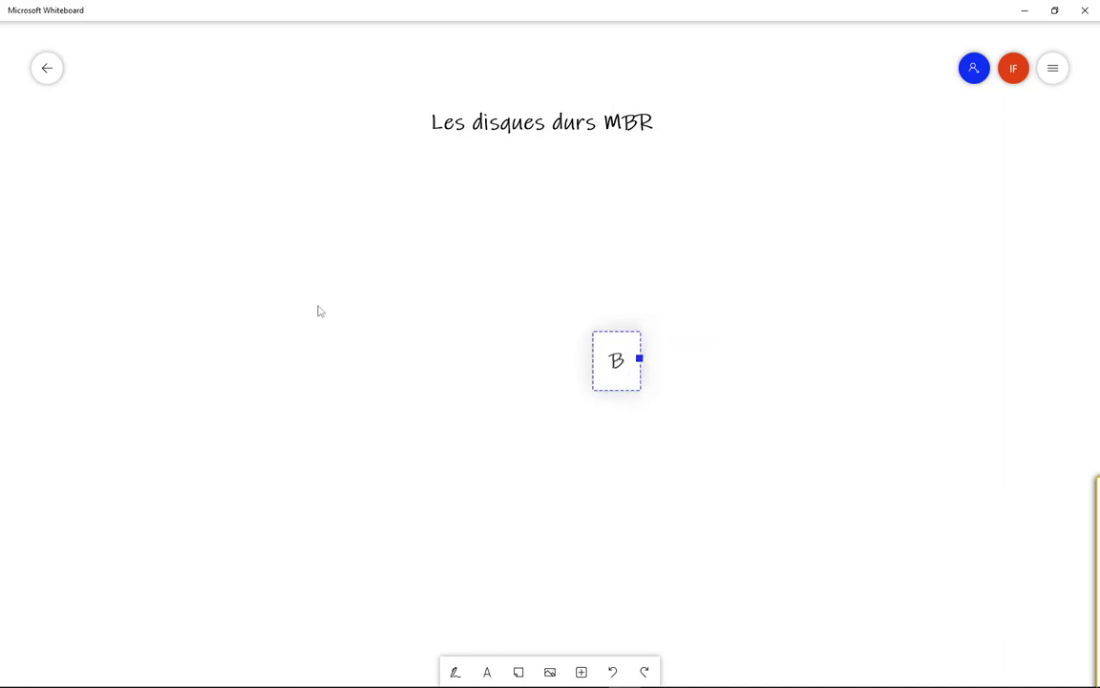
type("IOS")
key("Return")
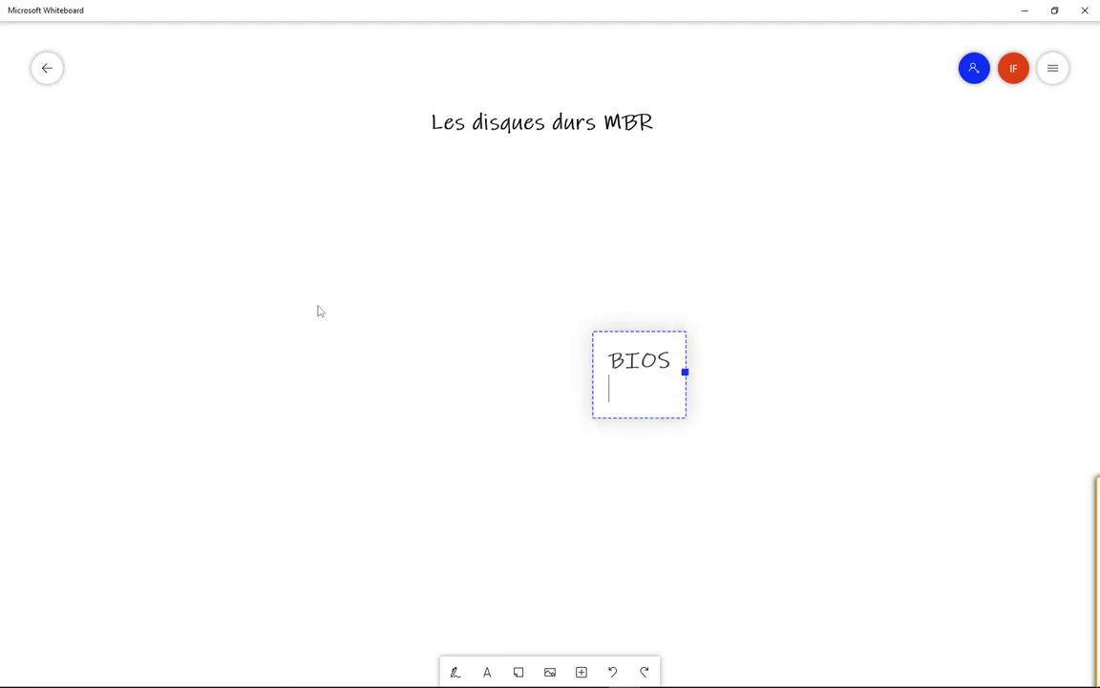
key("BackSpace")
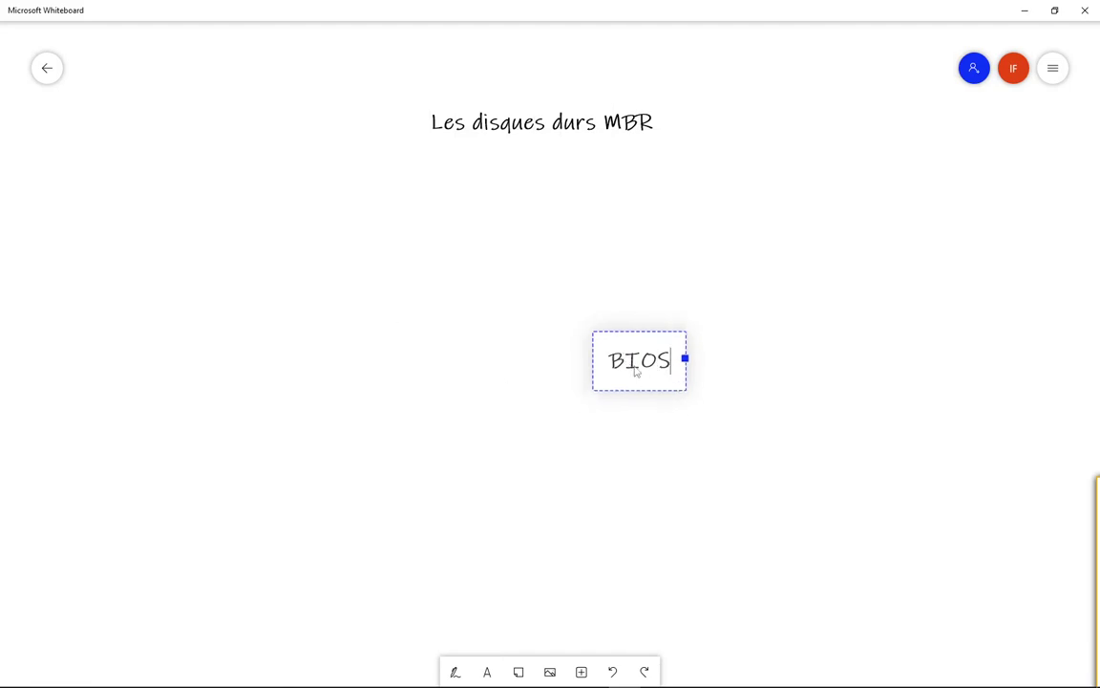
left_click_drag(636, 373, 334, 185)
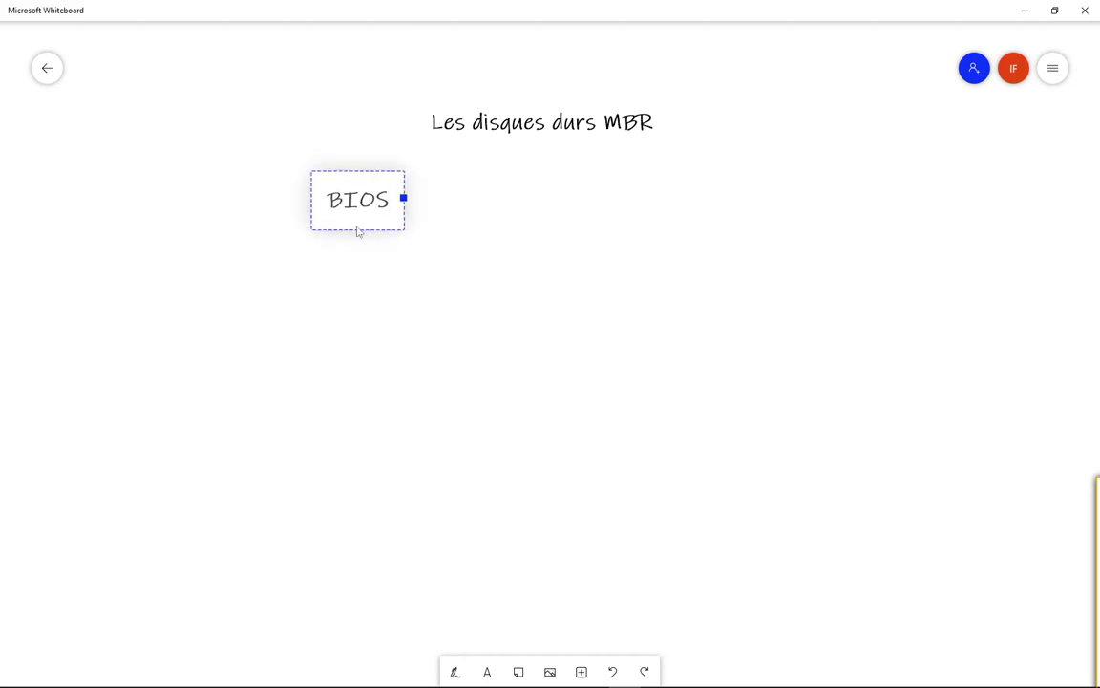
mouse_move(368, 680)
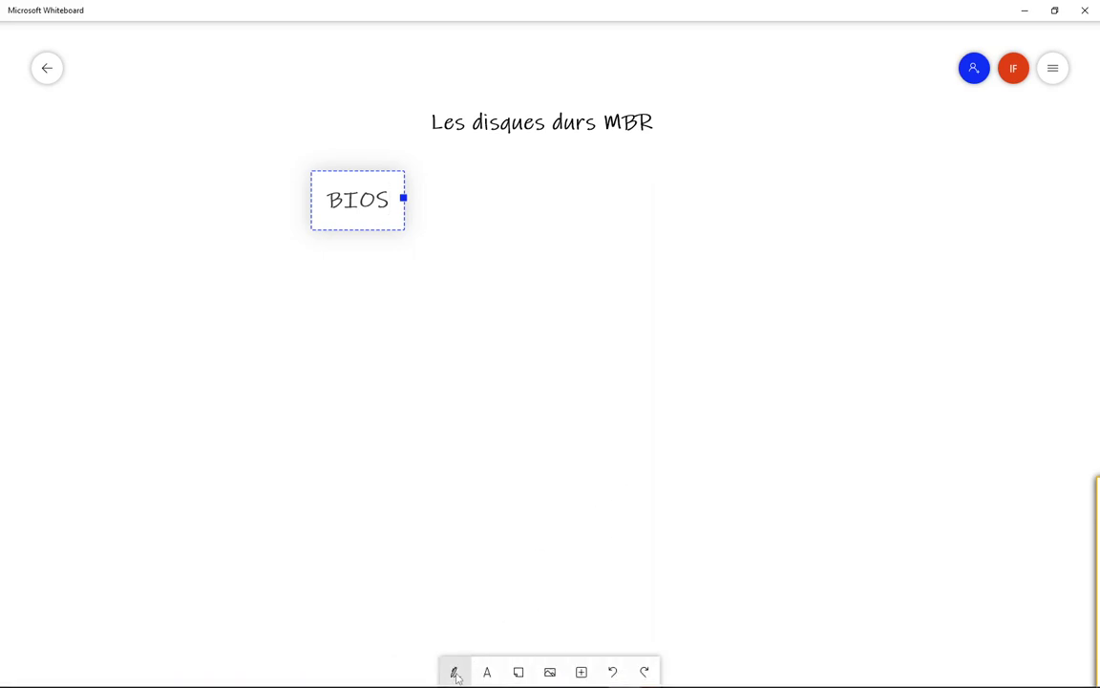
Step: Draw a black curve from BIOS down to an oval, with two D-shaped marks above it
left_click(454, 673)
mouse_move(353, 212)
left_mouse_down()
mouse_move(346, 302)
mouse_move(599, 371)
left_mouse_up()
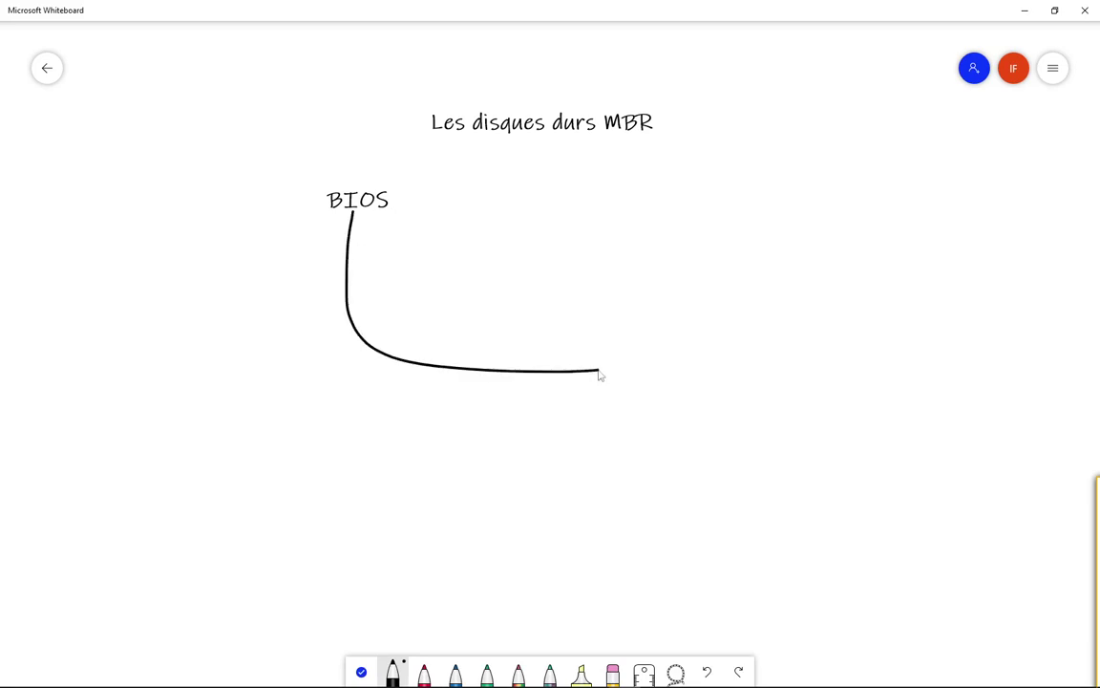
mouse_move(631, 264)
left_mouse_down()
mouse_move(638, 316)
mouse_move(650, 308)
left_mouse_up()
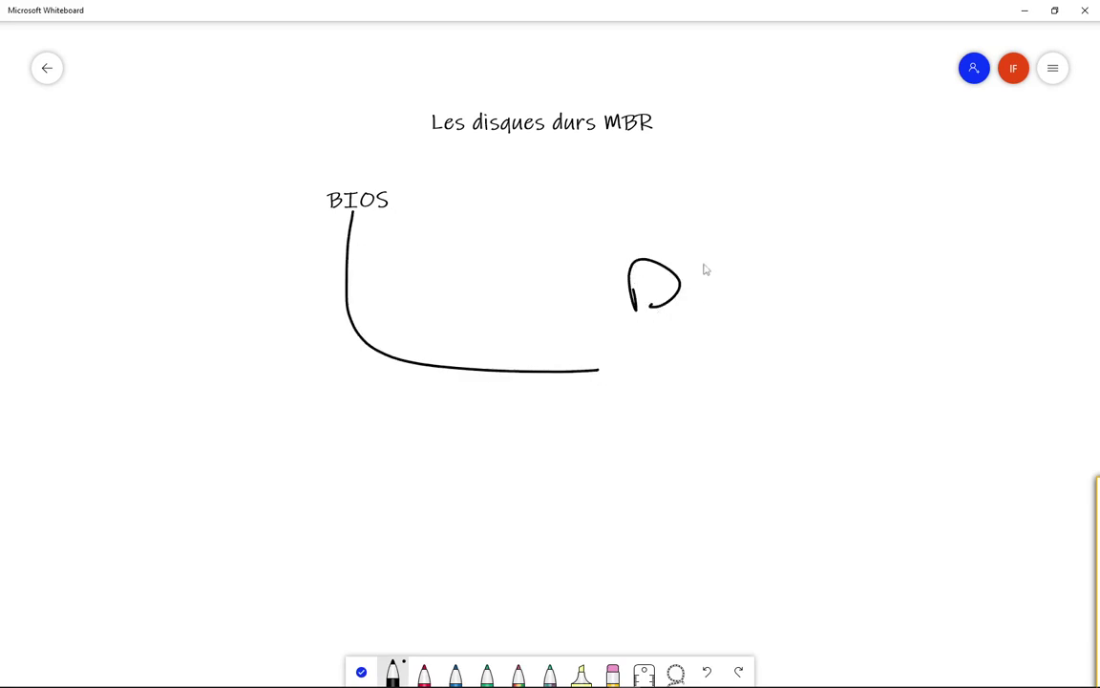
mouse_move(704, 251)
left_mouse_down()
mouse_move(726, 289)
mouse_move(708, 287)
left_mouse_up()
mouse_move(627, 341)
left_mouse_down()
mouse_move(612, 384)
mouse_move(711, 384)
mouse_move(670, 335)
mouse_move(619, 344)
left_mouse_up()
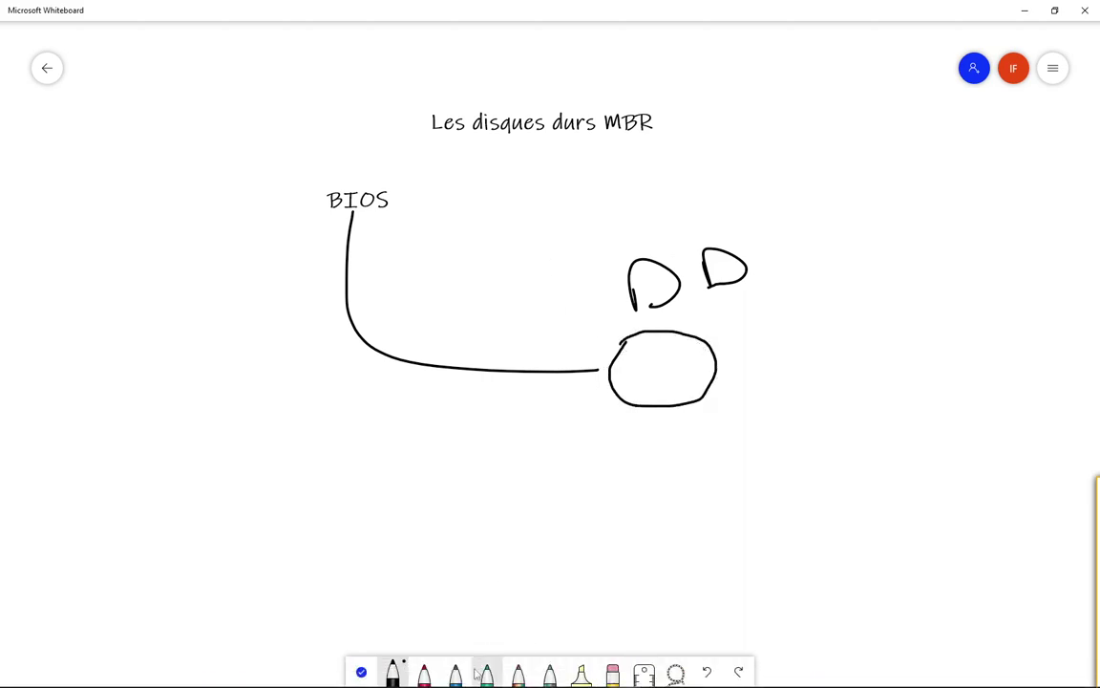
left_click(425, 674)
Step: Mark the oval's top edge with red crosses, a connecting stroke and a zigzag
left_click_drag(602, 358, 623, 375)
left_click_drag(619, 360, 606, 369)
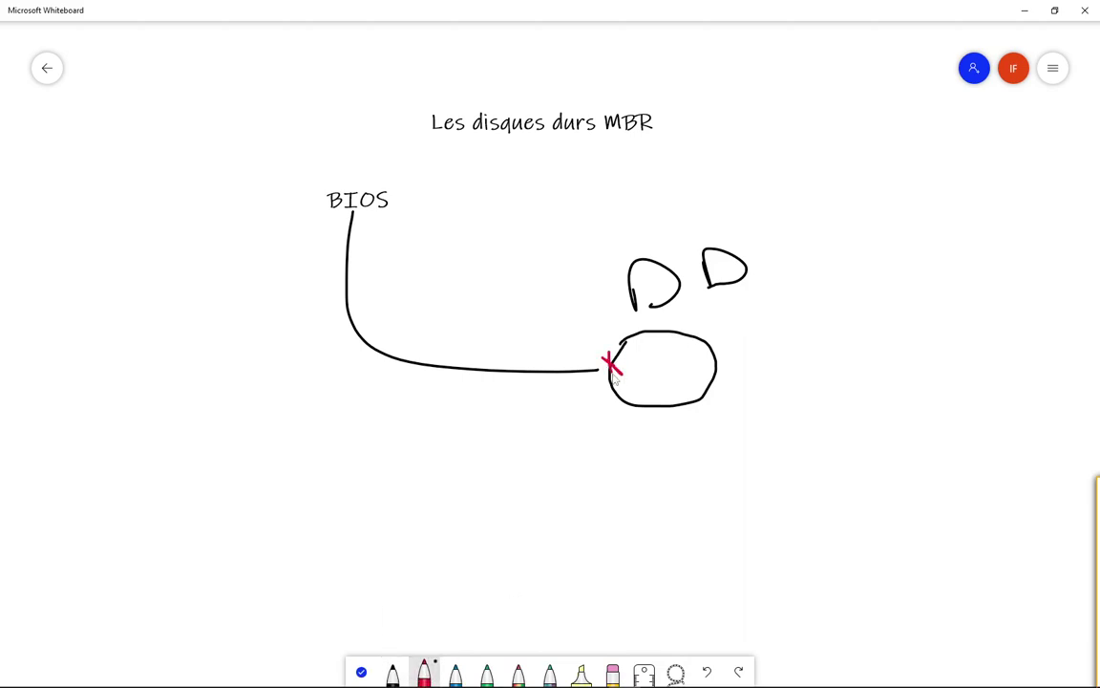
mouse_move(680, 324)
left_mouse_down()
mouse_move(674, 340)
mouse_move(684, 339)
left_mouse_up()
left_click_drag(617, 357, 676, 331)
mouse_move(618, 337)
left_mouse_down()
mouse_move(622, 350)
mouse_move(646, 336)
mouse_move(626, 335)
mouse_move(639, 331)
mouse_move(654, 377)
mouse_move(669, 381)
mouse_move(673, 356)
mouse_move(696, 359)
mouse_move(685, 378)
left_mouse_up()
Step: Draw a green stack of loops to the right of the oval
left_click(487, 674)
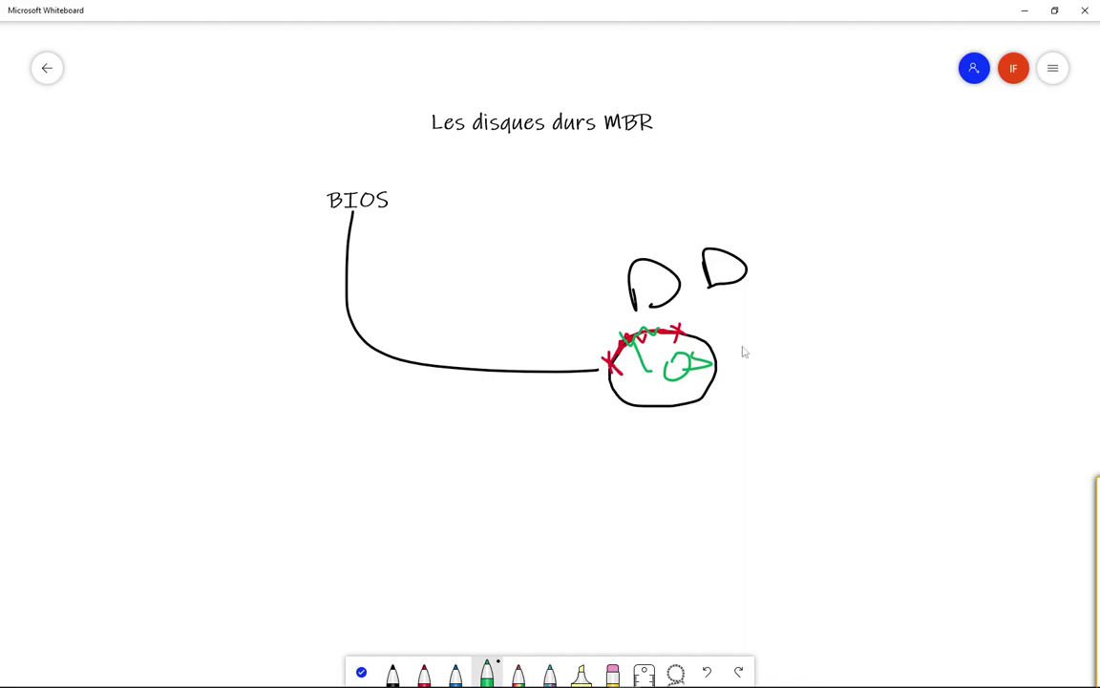
mouse_move(936, 276)
left_mouse_down()
mouse_move(875, 287)
mouse_move(918, 331)
mouse_move(936, 277)
mouse_move(873, 315)
mouse_move(926, 344)
mouse_move(915, 303)
mouse_move(914, 378)
mouse_move(924, 331)
mouse_move(879, 368)
mouse_move(898, 393)
mouse_move(938, 366)
left_mouse_up()
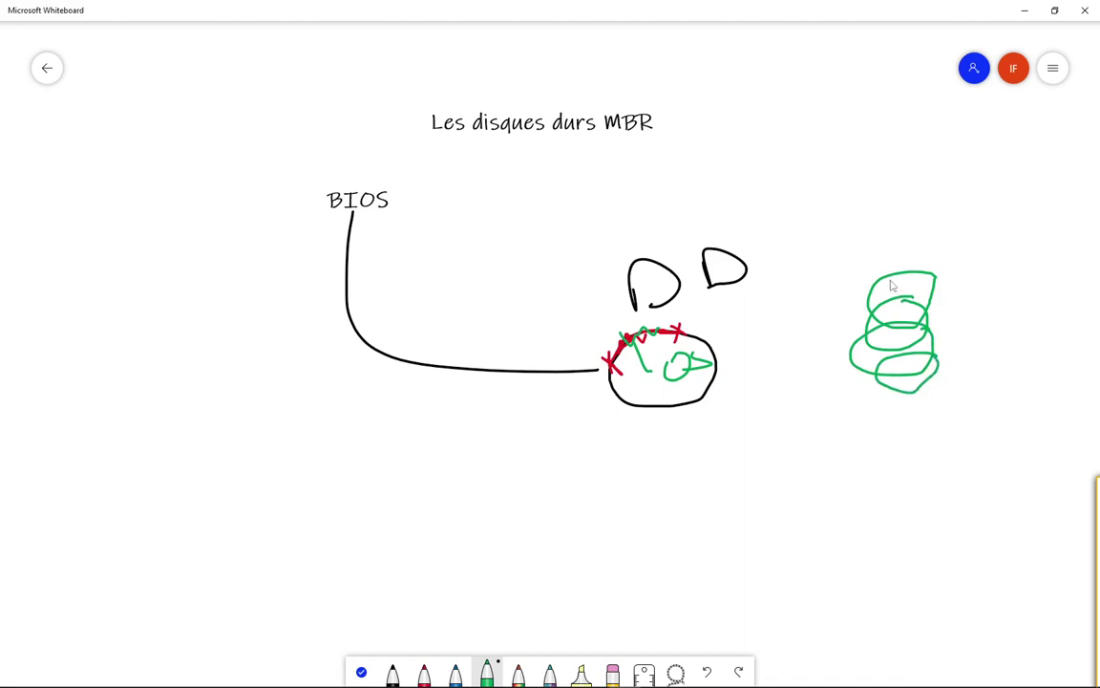
mouse_move(892, 285)
left_mouse_down()
mouse_move(890, 304)
mouse_move(921, 298)
mouse_move(907, 282)
left_mouse_up()
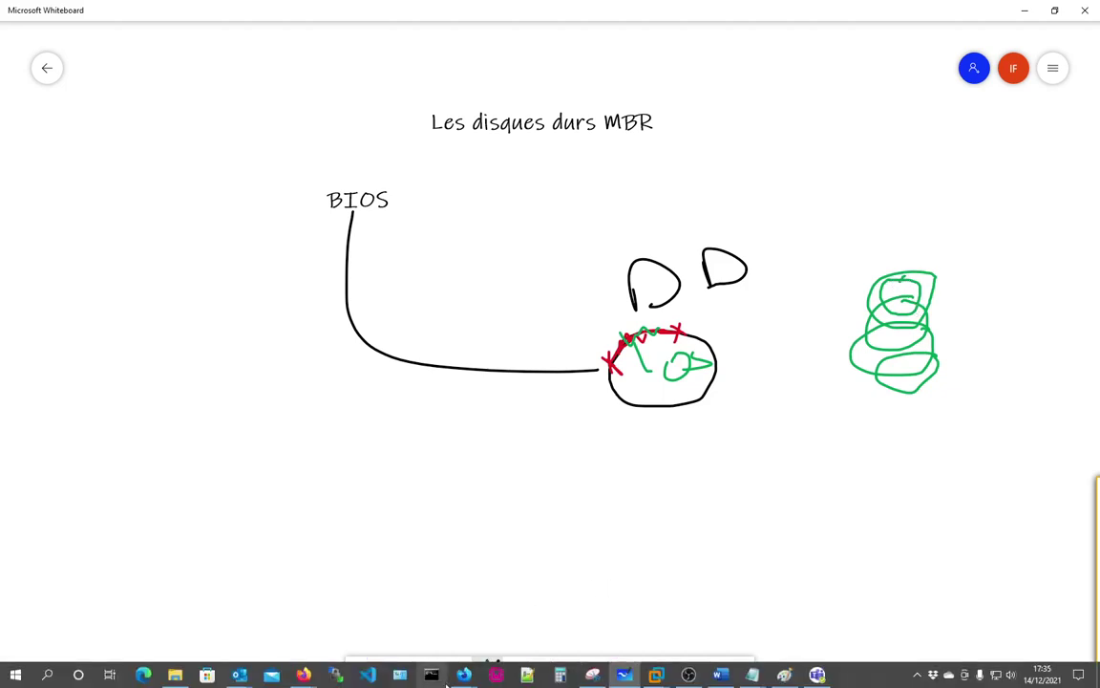
Step: Annotate the top of the green stack with blue marks
left_click(455, 671)
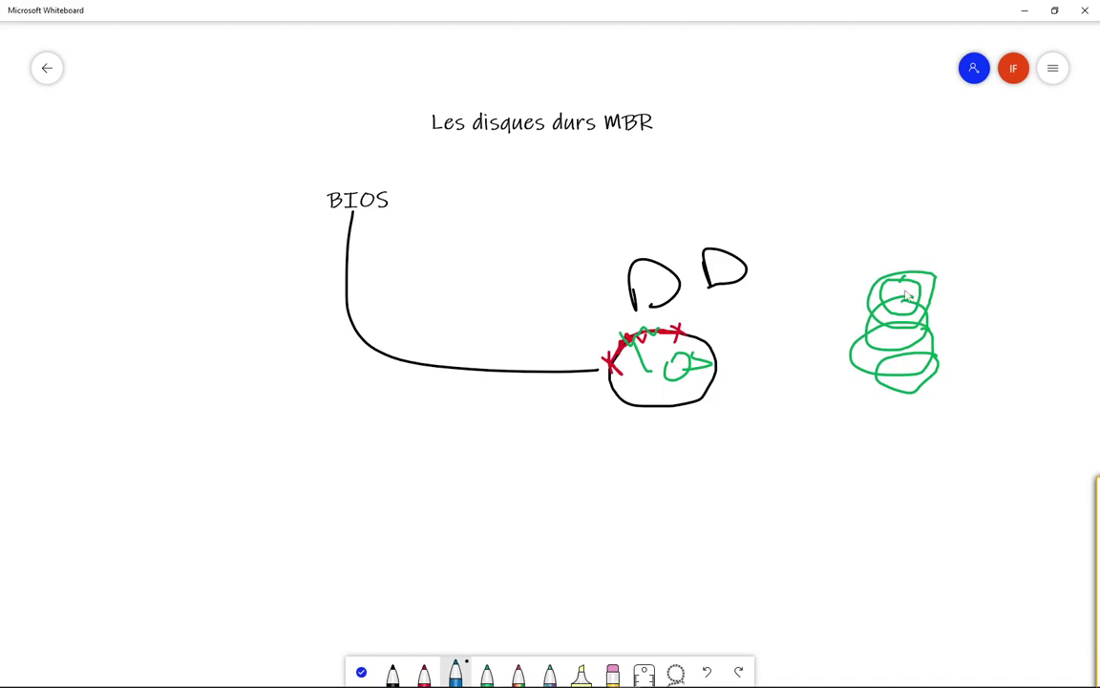
left_click_drag(909, 266, 889, 309)
mouse_move(958, 276)
left_mouse_down()
mouse_move(971, 254)
mouse_move(976, 273)
mouse_move(1040, 258)
mouse_move(998, 274)
left_mouse_up()
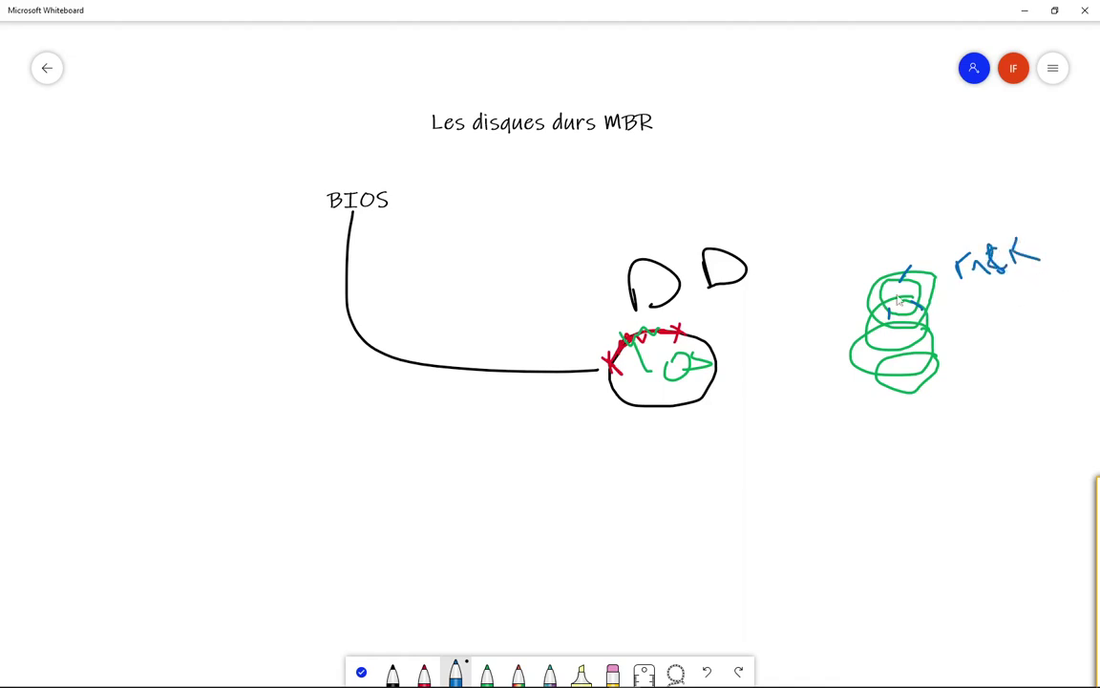
left_click_drag(909, 272, 917, 292)
Step: Underline MBR, BIOS and the D shapes in blue, trace the oval's top, and write Windows below
left_click_drag(607, 139, 659, 141)
left_click_drag(320, 212, 405, 237)
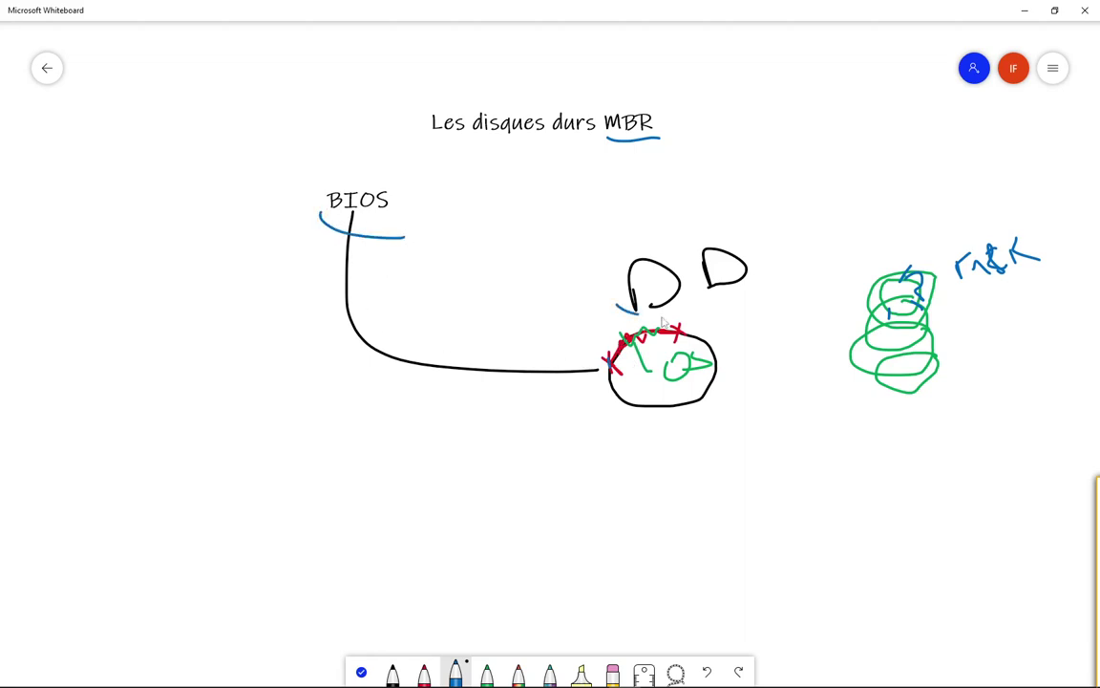
left_click_drag(616, 307, 779, 293)
left_click_drag(619, 342, 627, 335)
left_click_drag(608, 361, 673, 331)
mouse_move(612, 498)
left_mouse_down()
mouse_move(643, 511)
mouse_move(670, 478)
mouse_move(666, 527)
mouse_move(705, 523)
mouse_move(731, 466)
mouse_move(814, 503)
mouse_move(870, 495)
mouse_move(859, 523)
left_mouse_up()
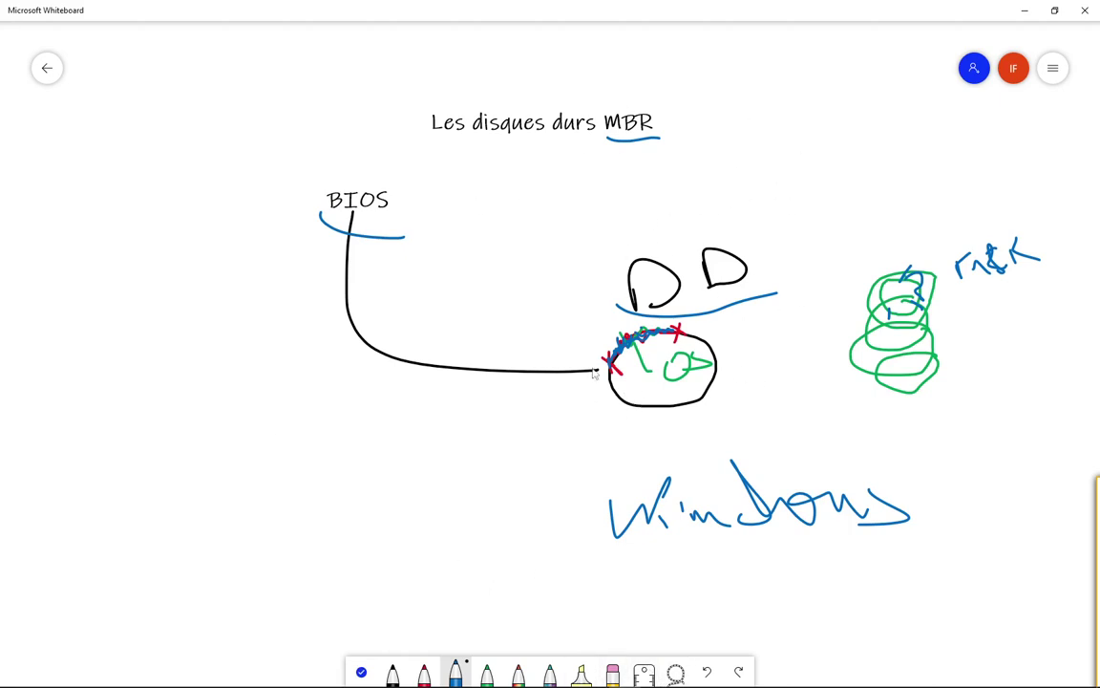
Step: Erase the BIOS underline and the rest of the sketch, keeping the MBR underline
left_click(361, 672)
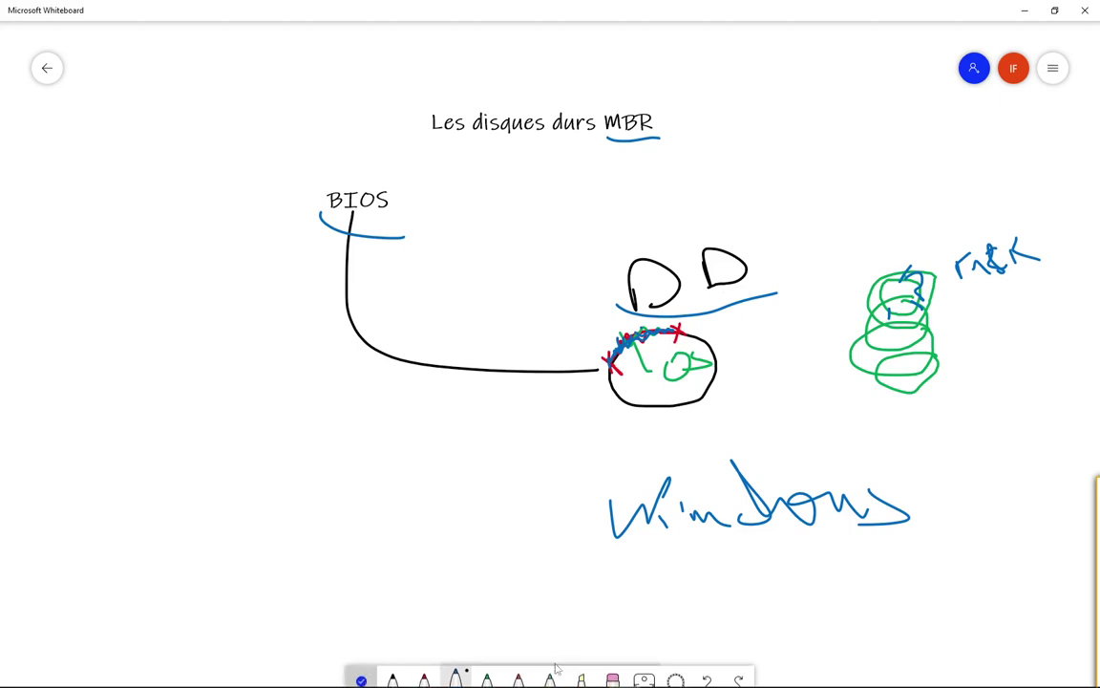
left_click(454, 673)
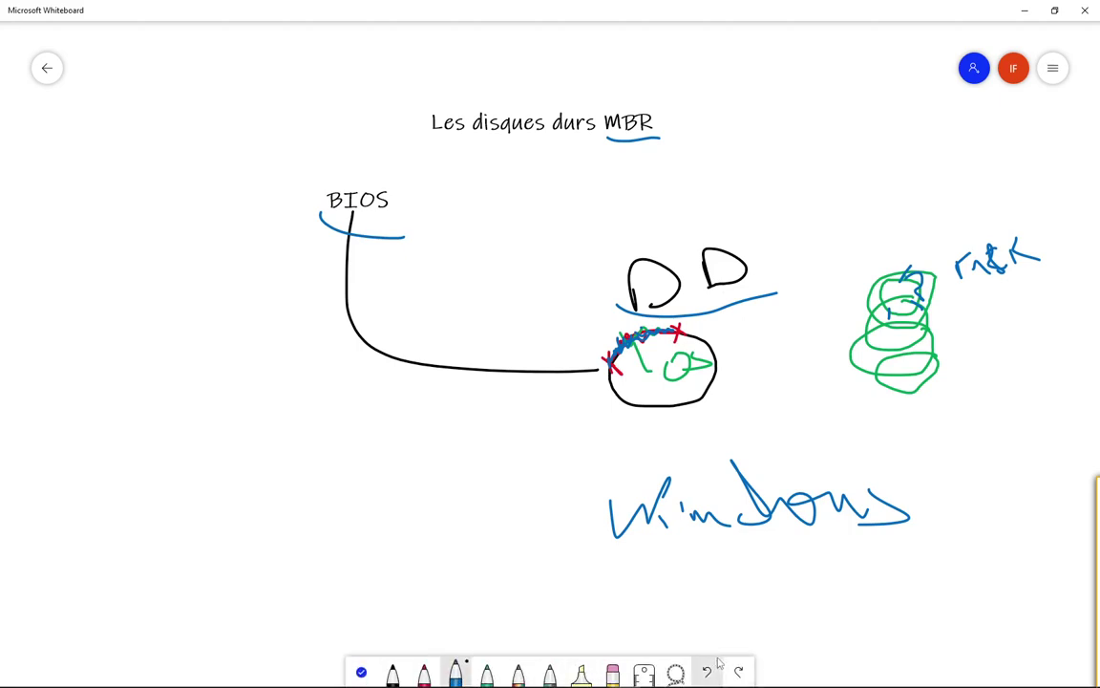
left_click(613, 674)
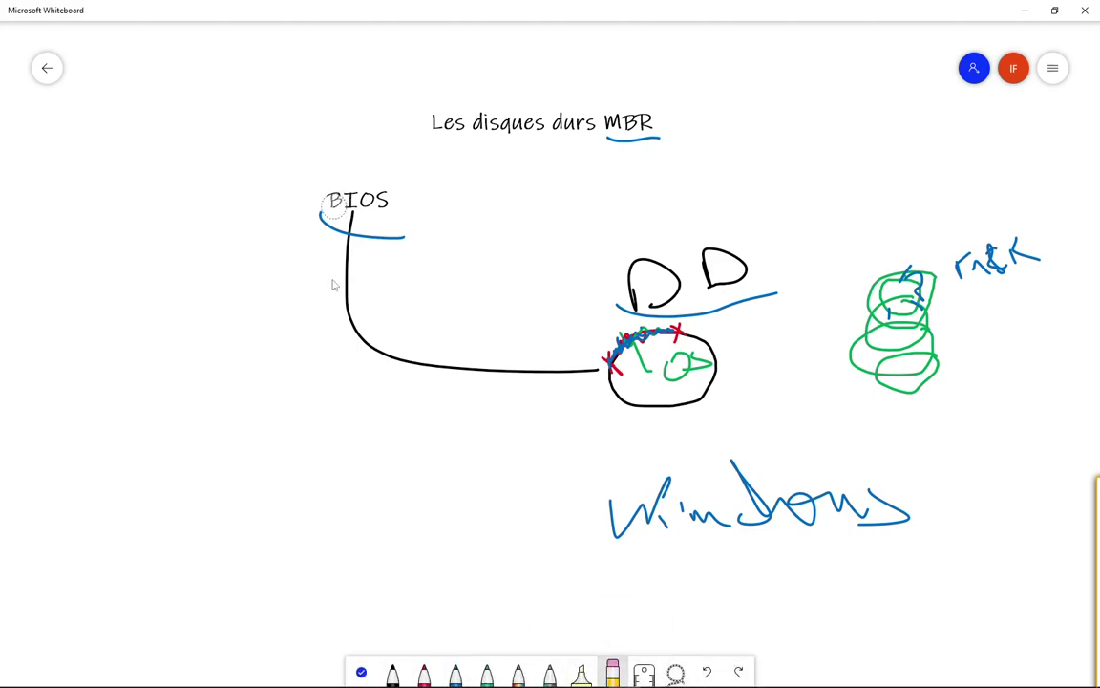
mouse_move(299, 256)
left_mouse_down()
mouse_move(369, 211)
mouse_move(325, 344)
mouse_move(400, 358)
mouse_move(803, 369)
mouse_move(714, 284)
mouse_move(554, 282)
left_mouse_up()
mouse_move(523, 468)
left_mouse_down()
mouse_move(651, 552)
mouse_move(908, 508)
mouse_move(933, 339)
mouse_move(937, 353)
mouse_move(961, 276)
mouse_move(1019, 246)
left_mouse_up()
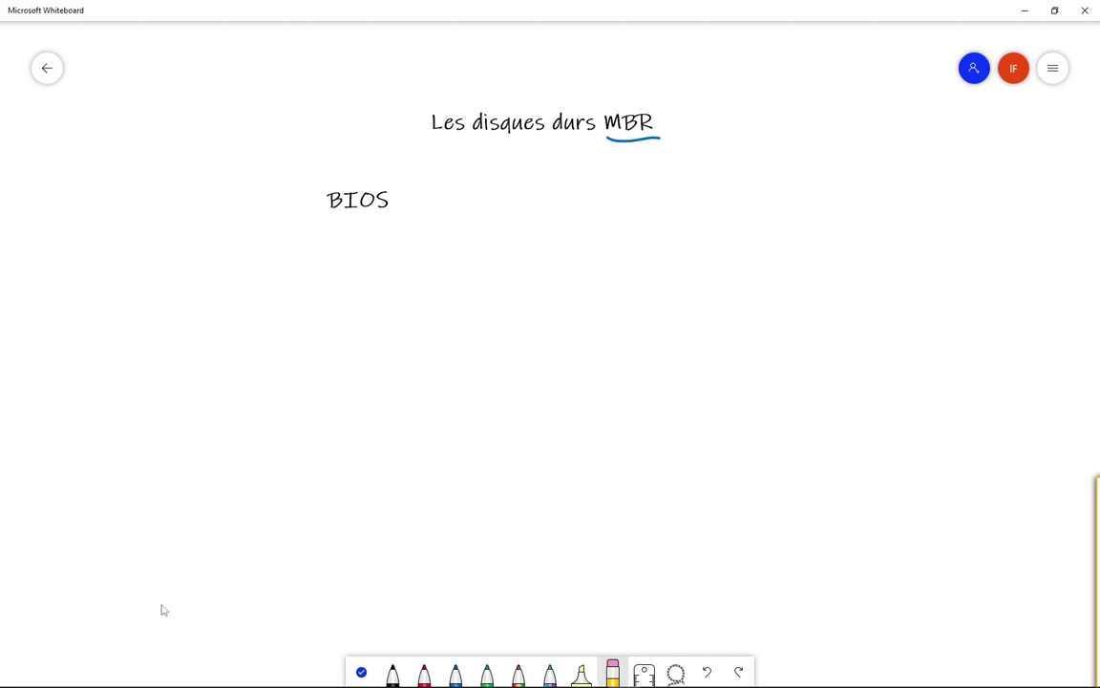
Step: Write 4P in black below BIOS, then erase it
left_click(392, 668)
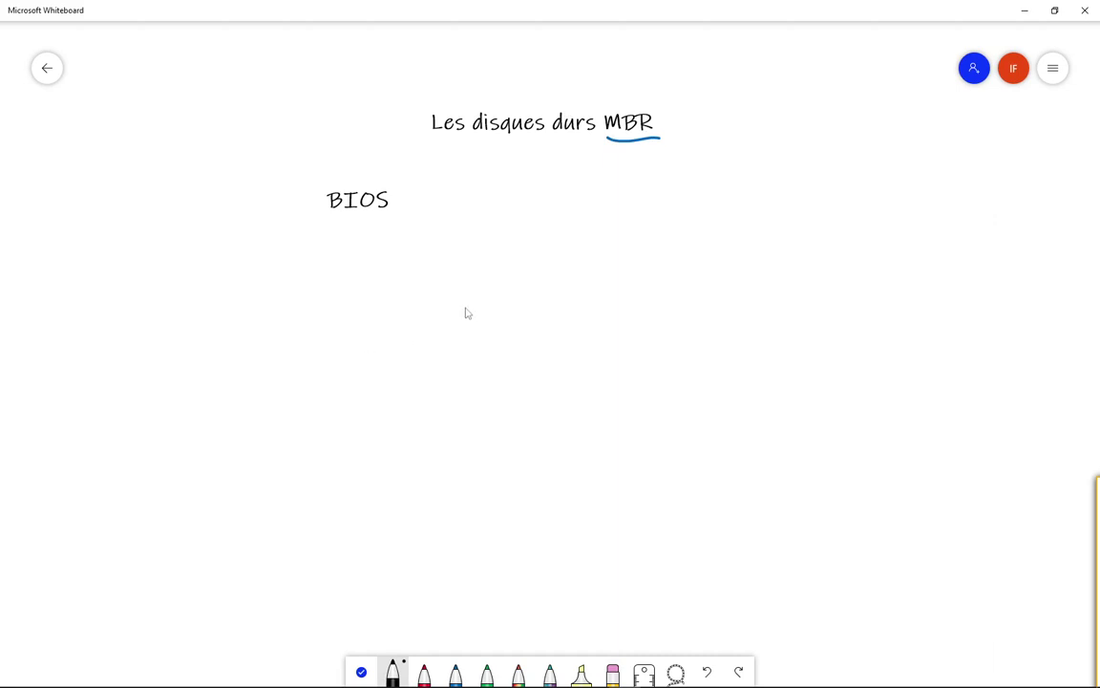
mouse_move(413, 250)
left_mouse_down()
mouse_move(410, 290)
mouse_move(463, 296)
mouse_move(459, 321)
left_mouse_up()
mouse_move(499, 248)
left_mouse_down()
mouse_move(511, 313)
mouse_move(521, 275)
mouse_move(627, 310)
mouse_move(483, 302)
mouse_move(377, 267)
left_mouse_up()
left_click(613, 673)
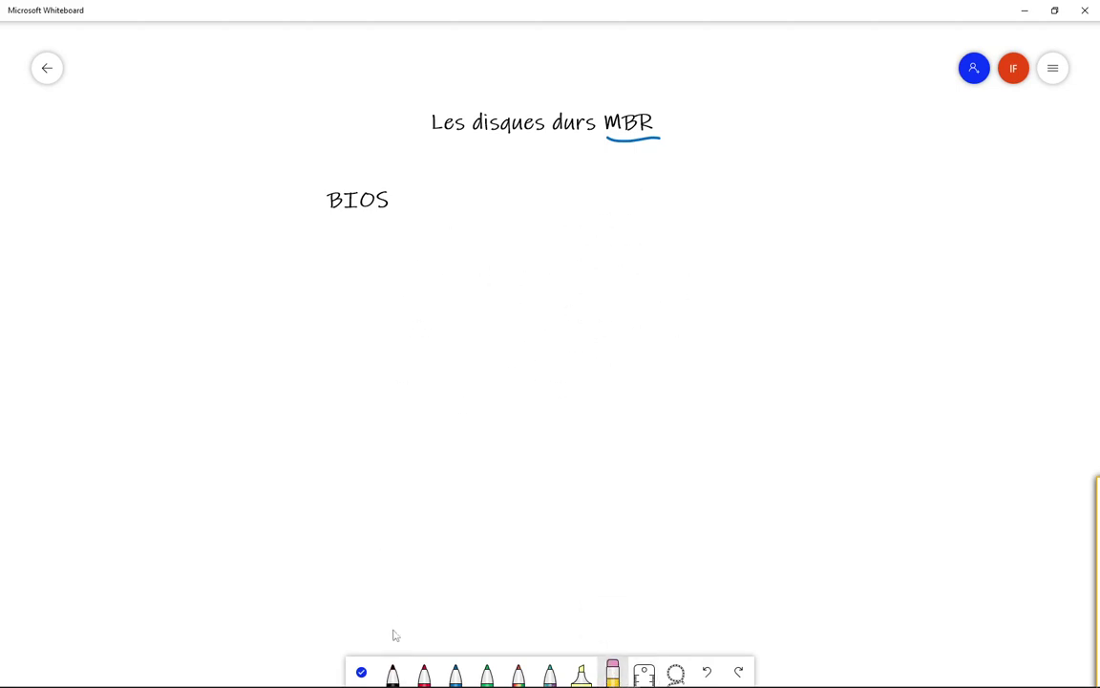
left_click(424, 673)
Step: Write MBR and GPT in red below BIOS, with an arrow pointing left from MBR
mouse_move(511, 323)
left_mouse_down()
mouse_move(531, 263)
mouse_move(570, 304)
left_mouse_up()
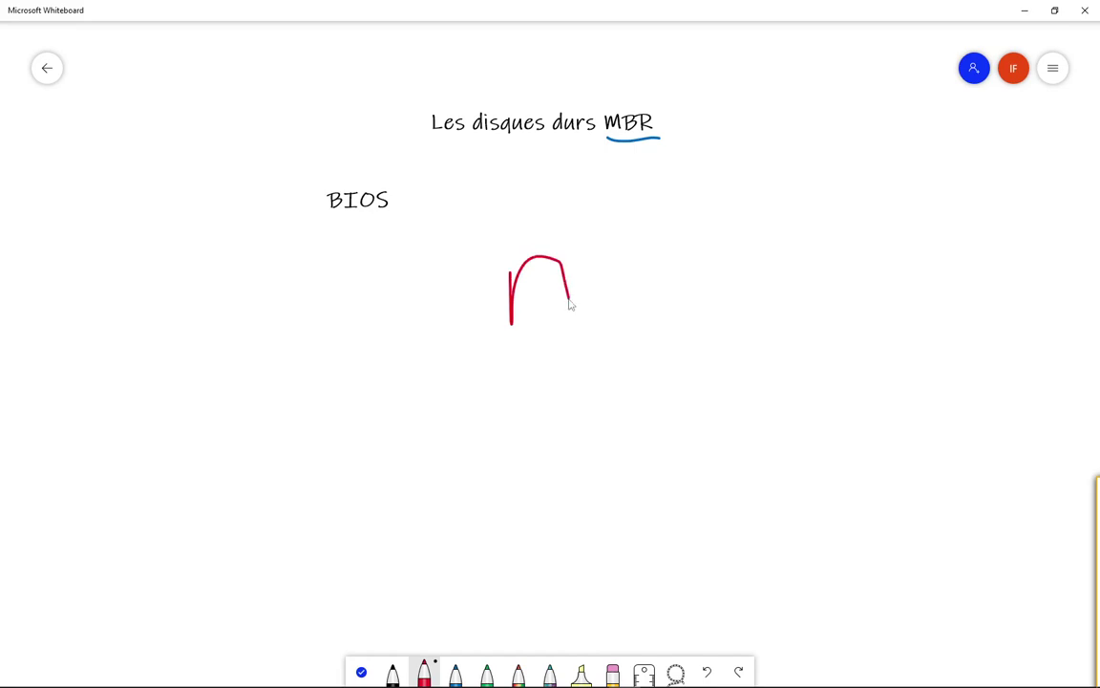
mouse_move(590, 250)
left_mouse_down()
mouse_move(622, 250)
mouse_move(667, 302)
left_mouse_up()
left_click_drag(676, 238, 751, 287)
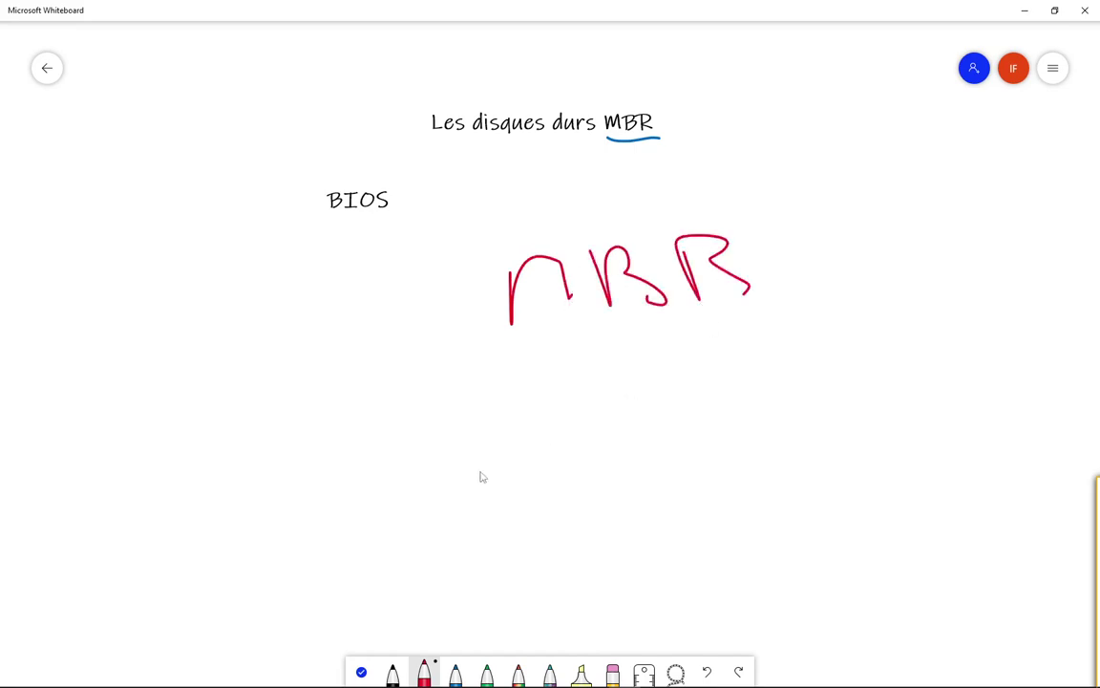
mouse_move(549, 378)
left_mouse_down()
mouse_move(482, 401)
mouse_move(592, 450)
left_mouse_up()
mouse_move(626, 368)
left_mouse_down()
mouse_move(650, 473)
mouse_move(708, 401)
left_mouse_up()
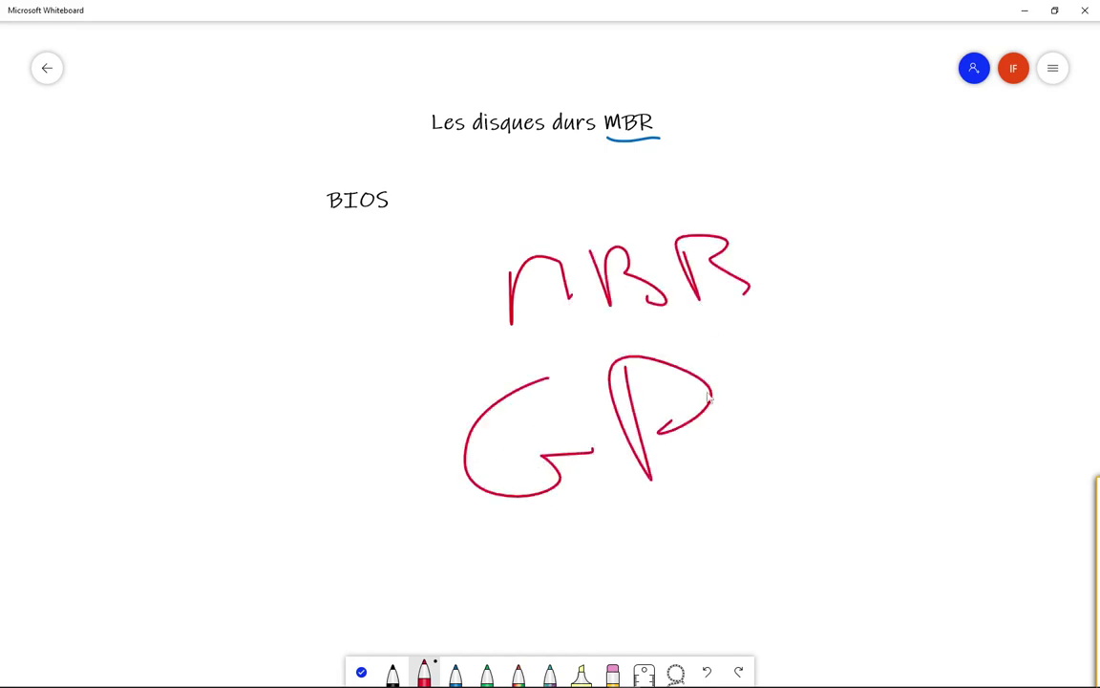
left_click_drag(733, 351, 769, 455)
left_click_drag(692, 354, 798, 340)
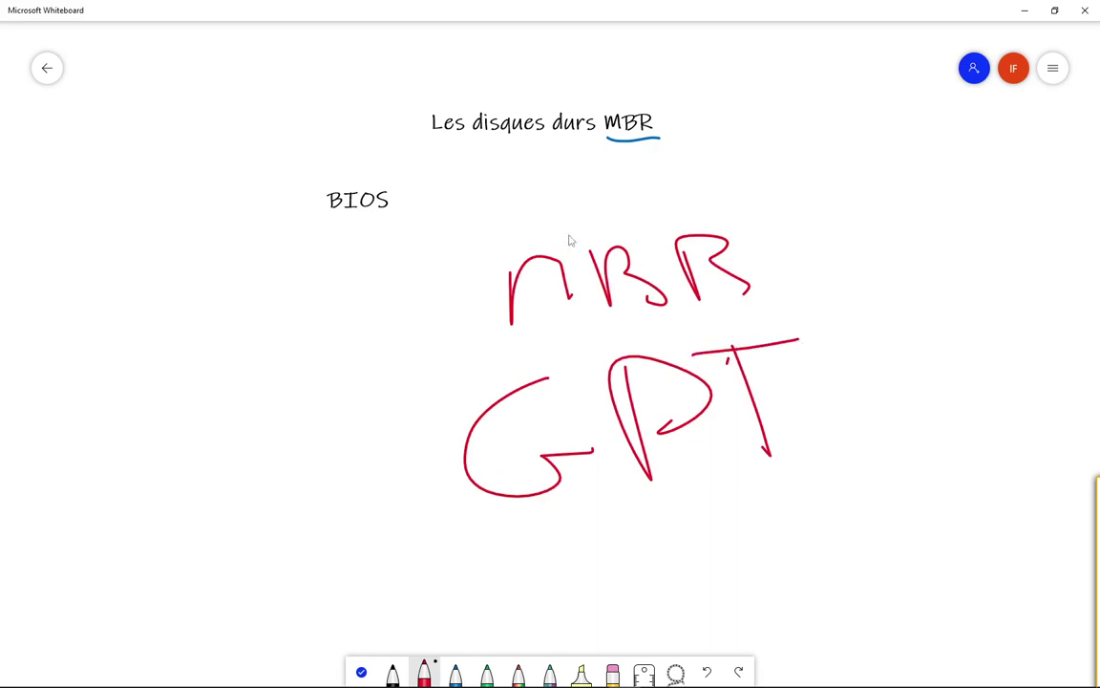
mouse_move(489, 286)
left_mouse_down()
mouse_move(233, 357)
mouse_move(266, 377)
left_mouse_up()
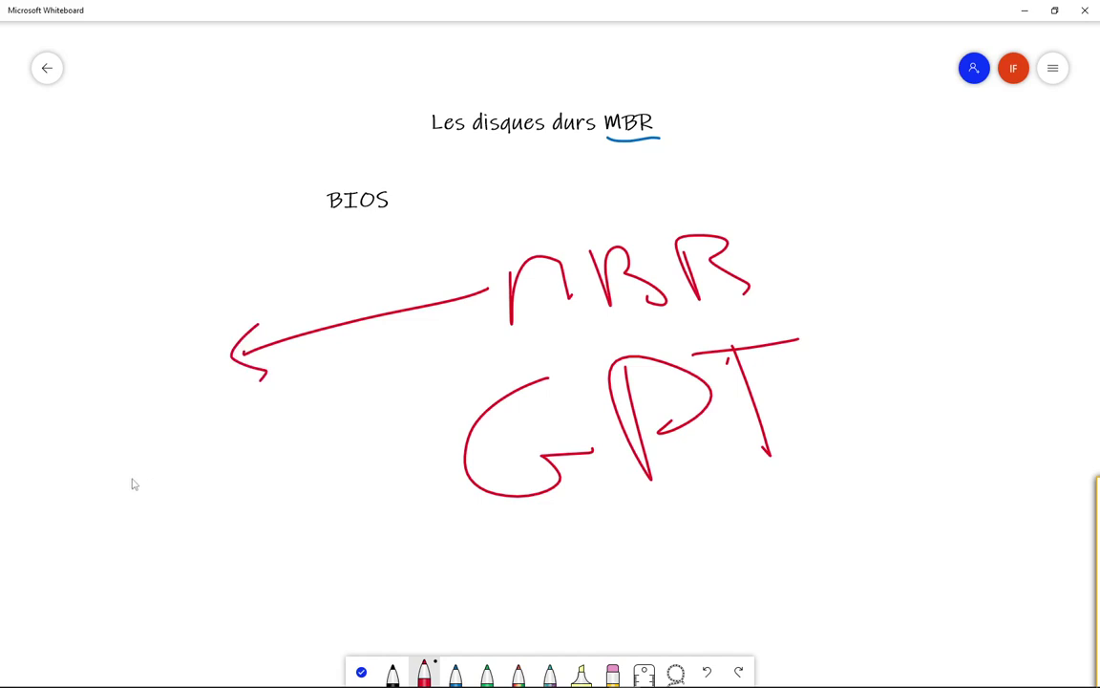
Step: Write the 2,2 To size limit in red at the bottom left
mouse_move(88, 478)
left_mouse_down()
mouse_move(128, 484)
mouse_move(141, 571)
left_mouse_up()
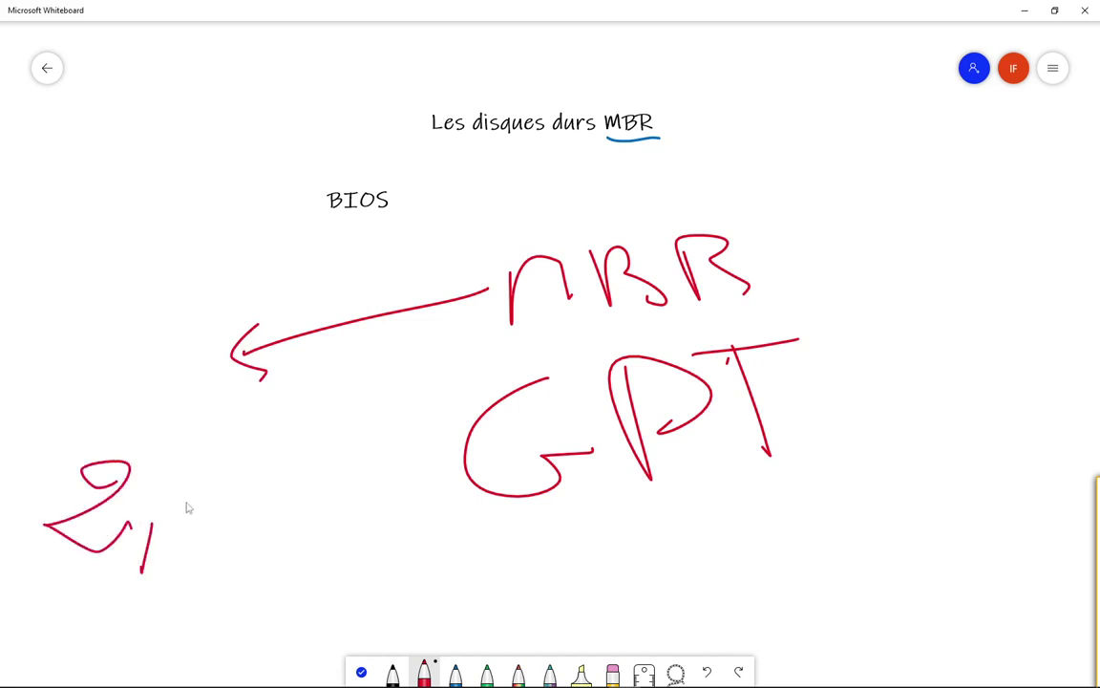
left_click_drag(189, 478, 229, 516)
left_click_drag(275, 435, 274, 515)
left_click_drag(223, 436, 329, 430)
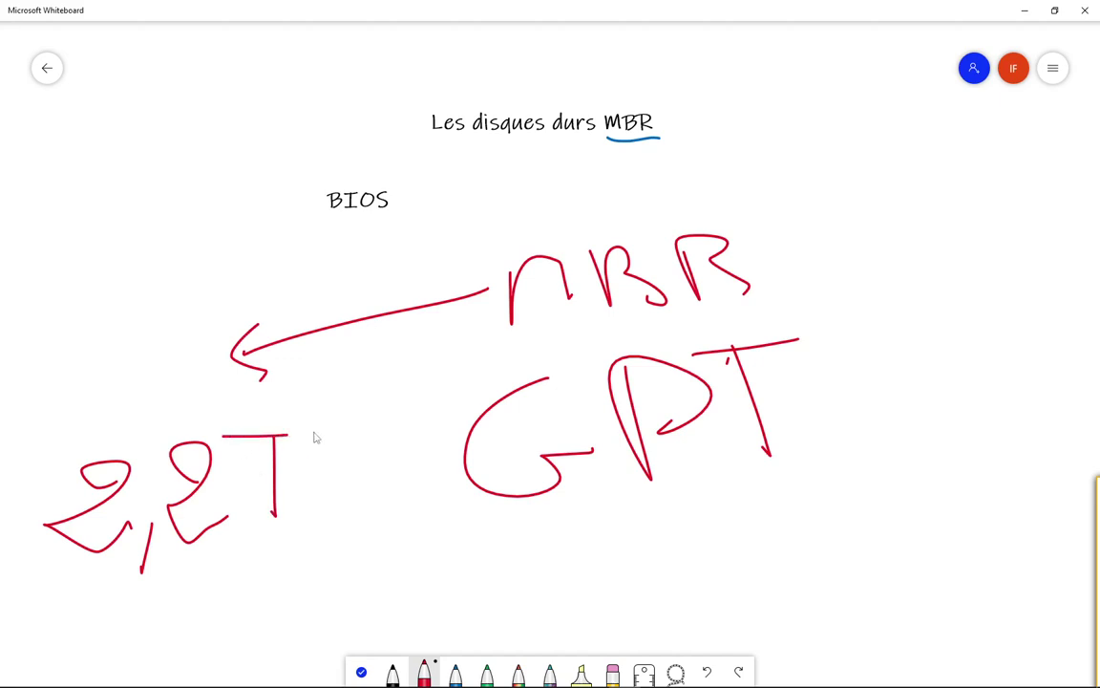
mouse_move(305, 475)
left_mouse_down()
mouse_move(288, 511)
mouse_move(307, 475)
left_mouse_up()
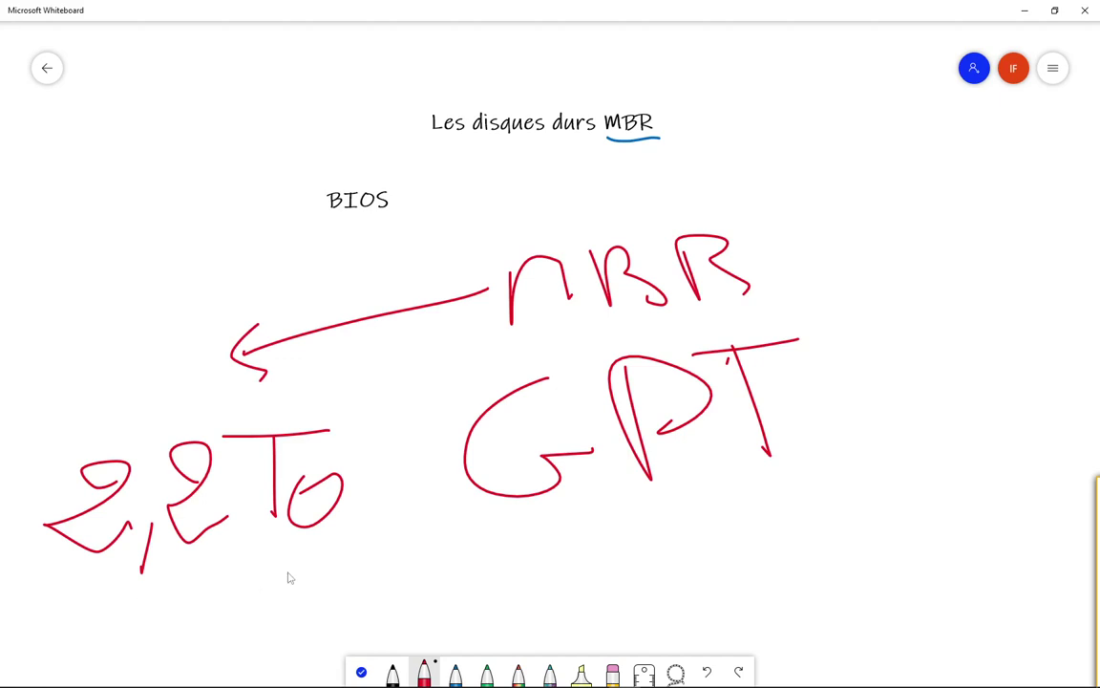
Step: Link GPT to a red handwritten EFI with a curve and arrow, then erase the red sketch
mouse_move(454, 518)
left_mouse_down()
mouse_move(712, 552)
mouse_move(834, 427)
left_mouse_up()
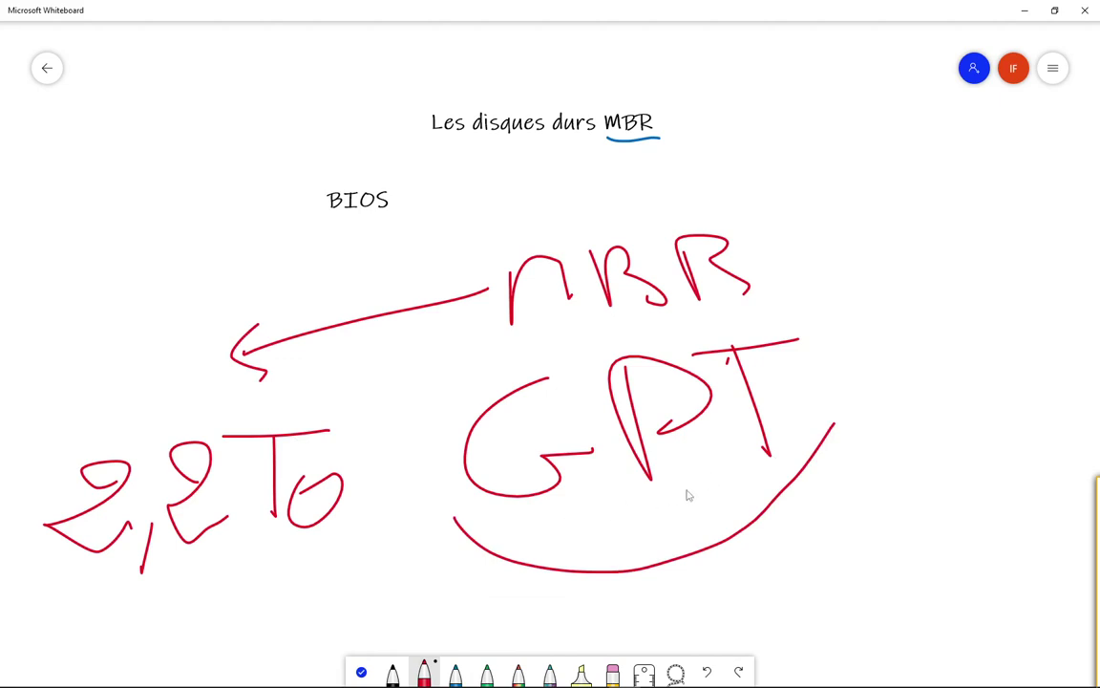
mouse_move(719, 517)
left_mouse_down()
mouse_move(981, 510)
mouse_move(991, 523)
mouse_move(965, 508)
left_mouse_up()
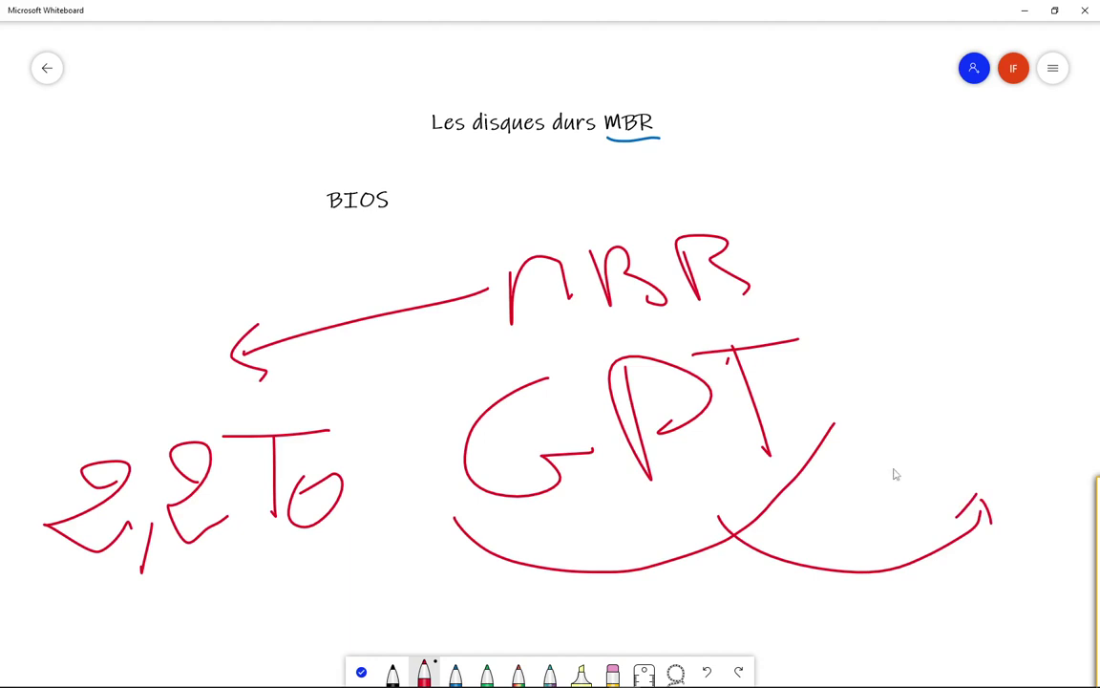
mouse_move(915, 409)
left_mouse_down()
mouse_move(962, 441)
mouse_move(947, 409)
mouse_move(979, 380)
left_mouse_up()
left_click_drag(1001, 368, 1018, 418)
left_click_drag(992, 388, 1079, 328)
mouse_move(1049, 344)
left_mouse_down()
mouse_move(1060, 401)
mouse_move(1081, 394)
left_mouse_up()
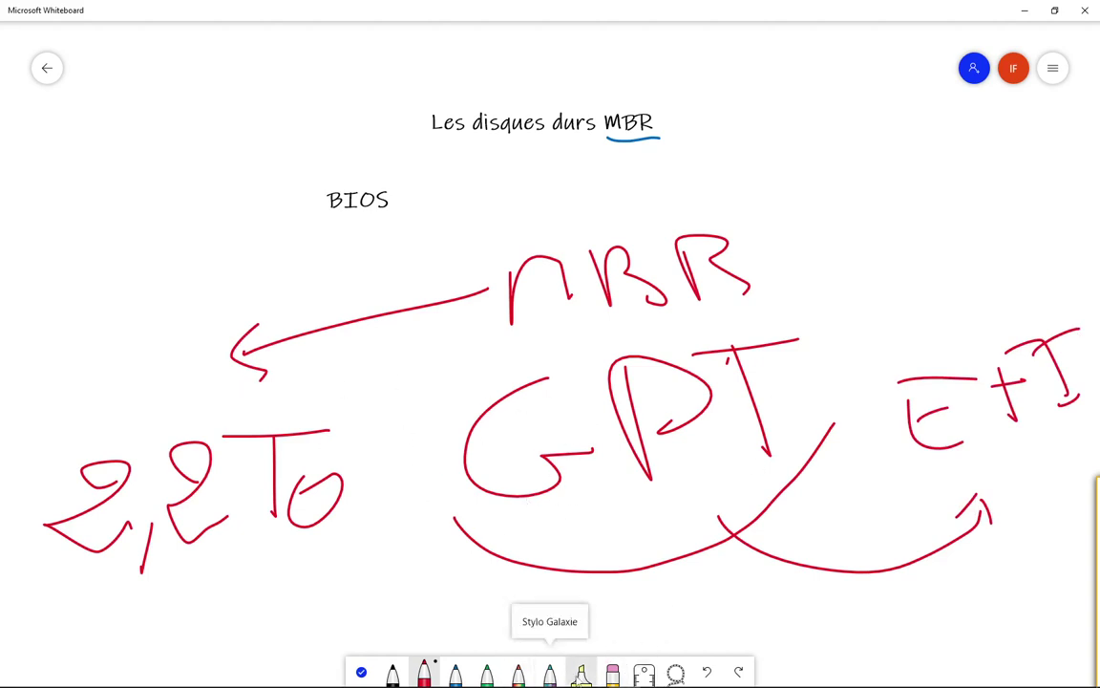
left_click(612, 673)
mouse_move(516, 233)
left_mouse_down()
mouse_move(712, 288)
mouse_move(435, 317)
mouse_move(362, 511)
mouse_move(167, 575)
mouse_move(223, 479)
mouse_move(77, 476)
mouse_move(897, 347)
mouse_move(741, 560)
mouse_move(444, 533)
mouse_move(411, 461)
mouse_move(916, 518)
mouse_move(980, 513)
mouse_move(934, 386)
mouse_move(1017, 378)
mouse_move(1049, 351)
mouse_move(1063, 405)
mouse_move(1074, 326)
left_mouse_up()
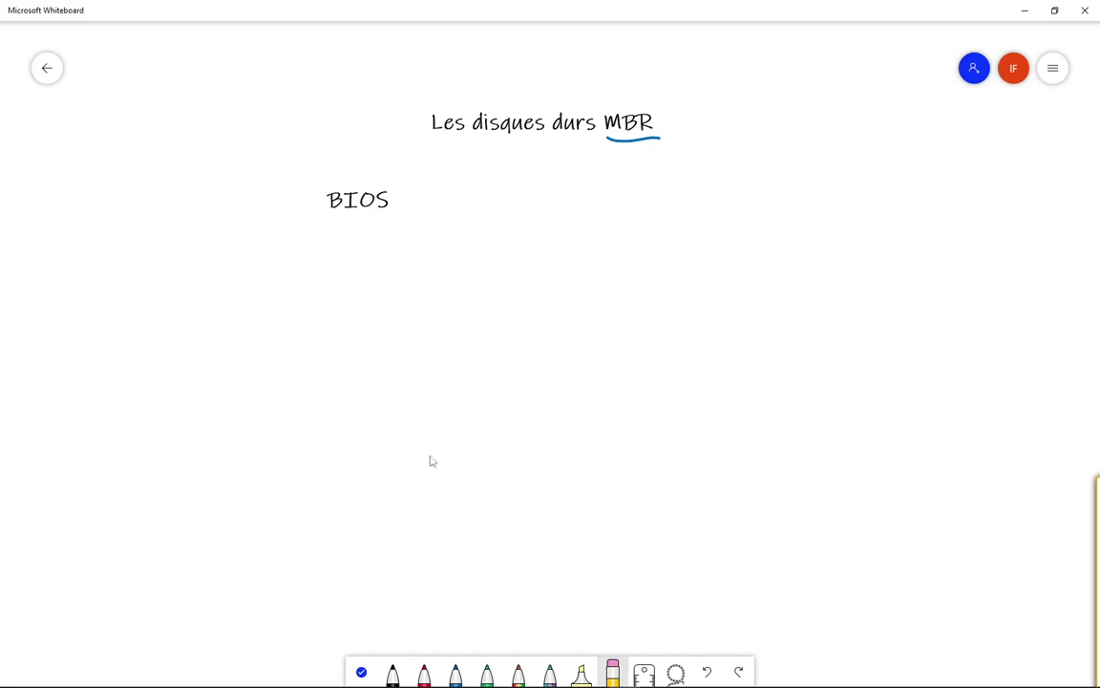
Step: Handwrite '4 Partitions' in black below BIOS
left_click(392, 671)
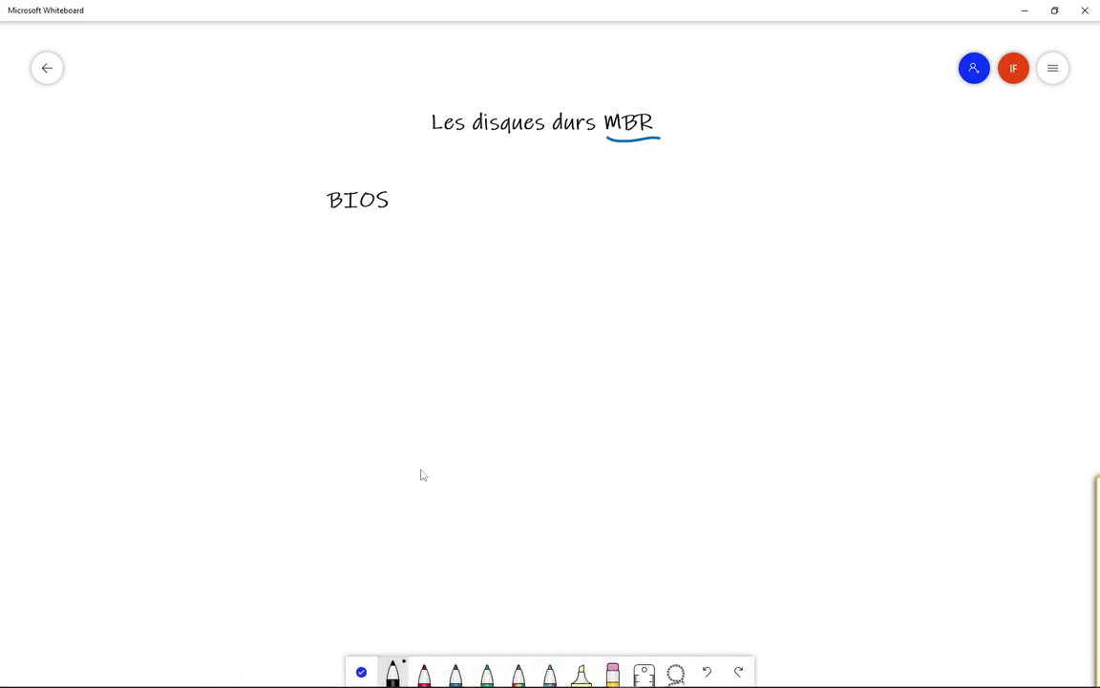
left_click_drag(442, 271, 556, 342)
left_click(538, 296)
left_click_drag(538, 294, 543, 372)
left_click_drag(629, 281, 657, 304)
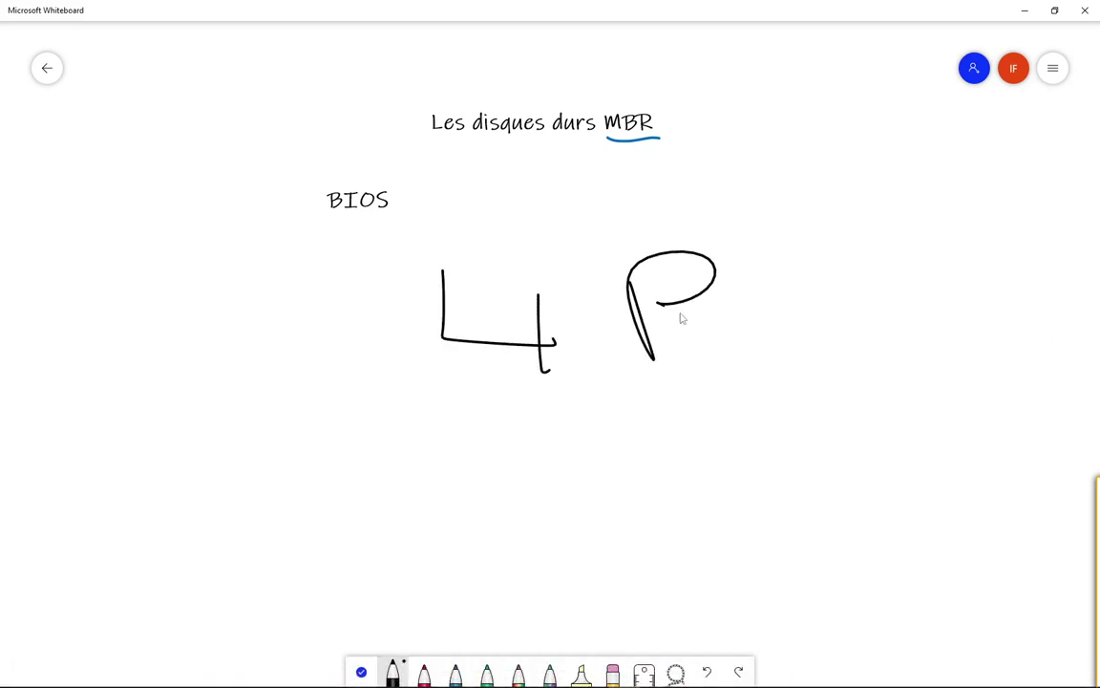
mouse_move(731, 300)
left_mouse_down()
mouse_move(766, 327)
mouse_move(810, 332)
left_mouse_up()
left_click_drag(789, 219, 840, 314)
left_click_drag(856, 282, 870, 306)
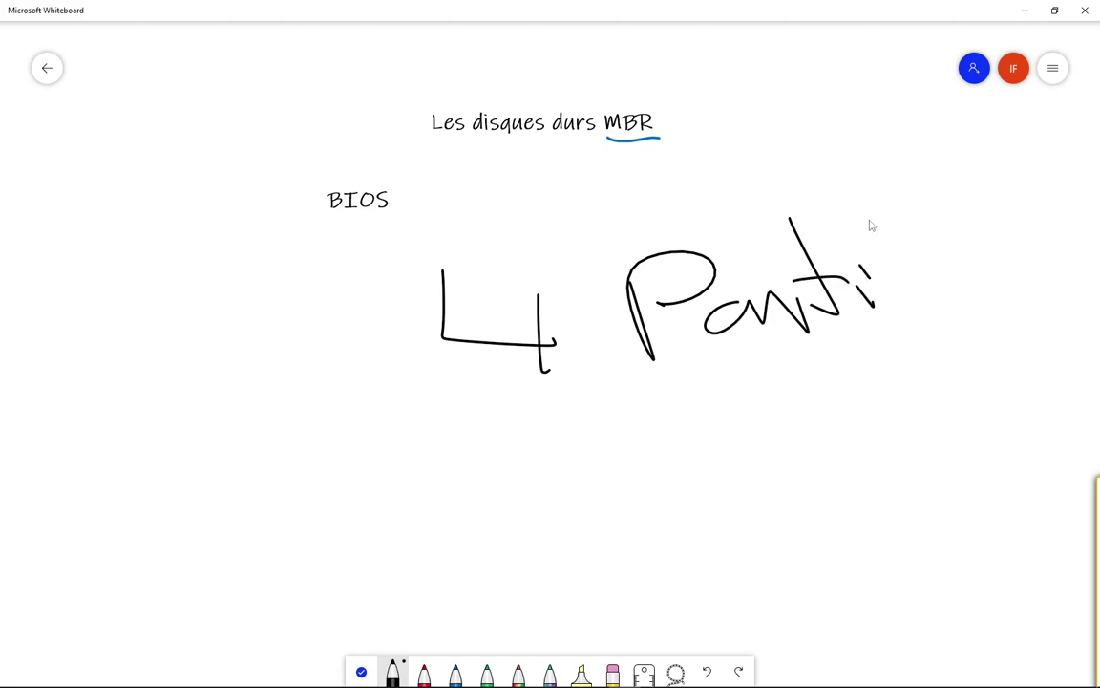
left_click_drag(869, 223, 918, 307)
mouse_move(923, 277)
left_mouse_down()
mouse_move(940, 286)
mouse_move(1036, 262)
mouse_move(1059, 285)
left_mouse_up()
left_click_drag(888, 248, 917, 250)
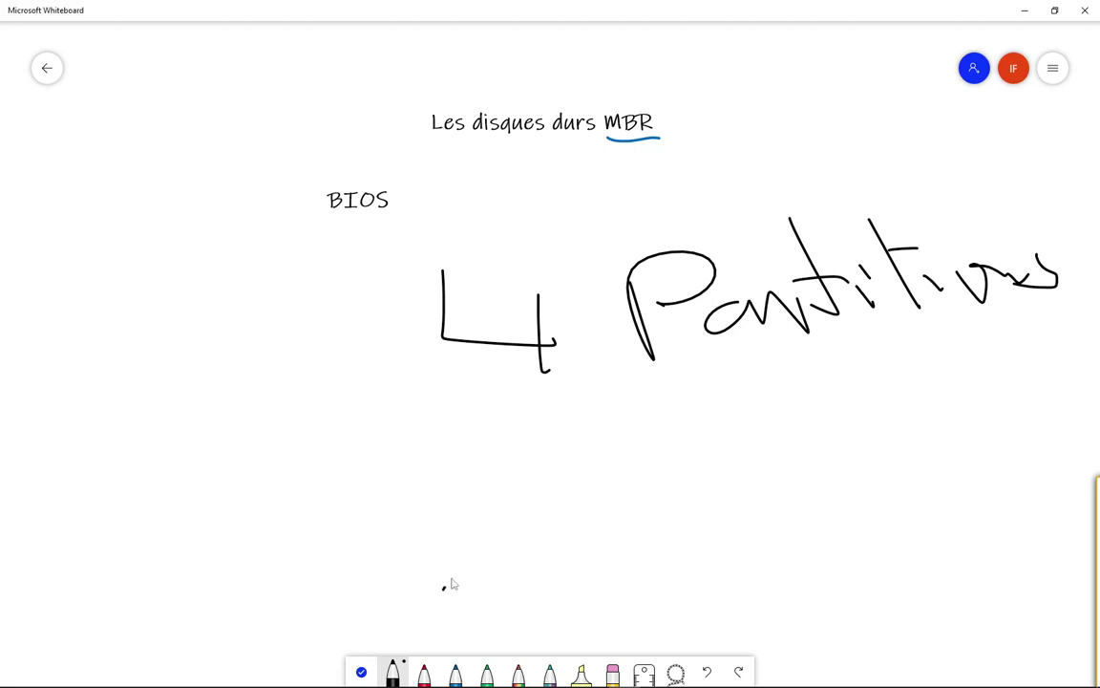
Step: Write '1 Etendue' and 'Primaire' beneath, with arrows pointing to each
left_click_drag(444, 588, 514, 594)
mouse_move(599, 509)
left_mouse_down()
mouse_move(592, 545)
mouse_move(671, 571)
mouse_move(630, 525)
mouse_move(673, 504)
mouse_move(704, 556)
left_mouse_up()
mouse_move(743, 465)
left_mouse_down()
mouse_move(781, 570)
mouse_move(825, 545)
mouse_move(871, 447)
mouse_move(1003, 547)
left_mouse_up()
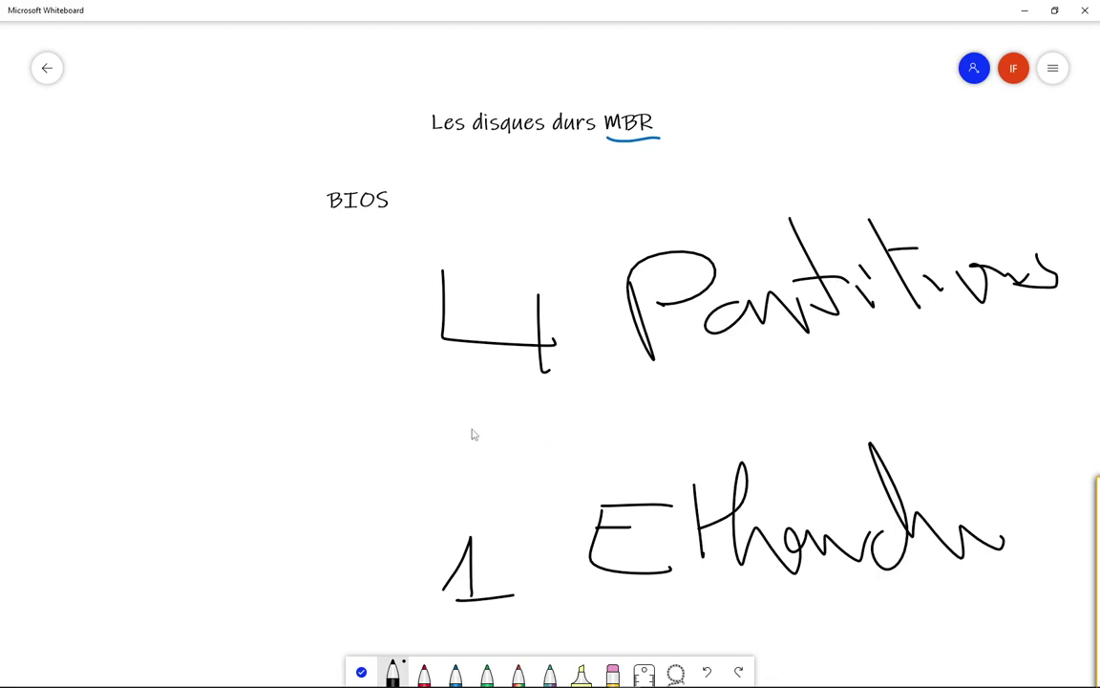
mouse_move(649, 401)
left_mouse_down()
mouse_move(693, 411)
mouse_move(788, 387)
mouse_move(817, 406)
mouse_move(871, 406)
mouse_move(957, 381)
mouse_move(1015, 387)
mouse_move(946, 358)
left_mouse_up()
left_click_drag(451, 433, 646, 420)
mouse_move(397, 522)
left_mouse_down()
mouse_move(570, 508)
mouse_move(585, 524)
left_mouse_up()
left_click_drag(977, 536, 1037, 528)
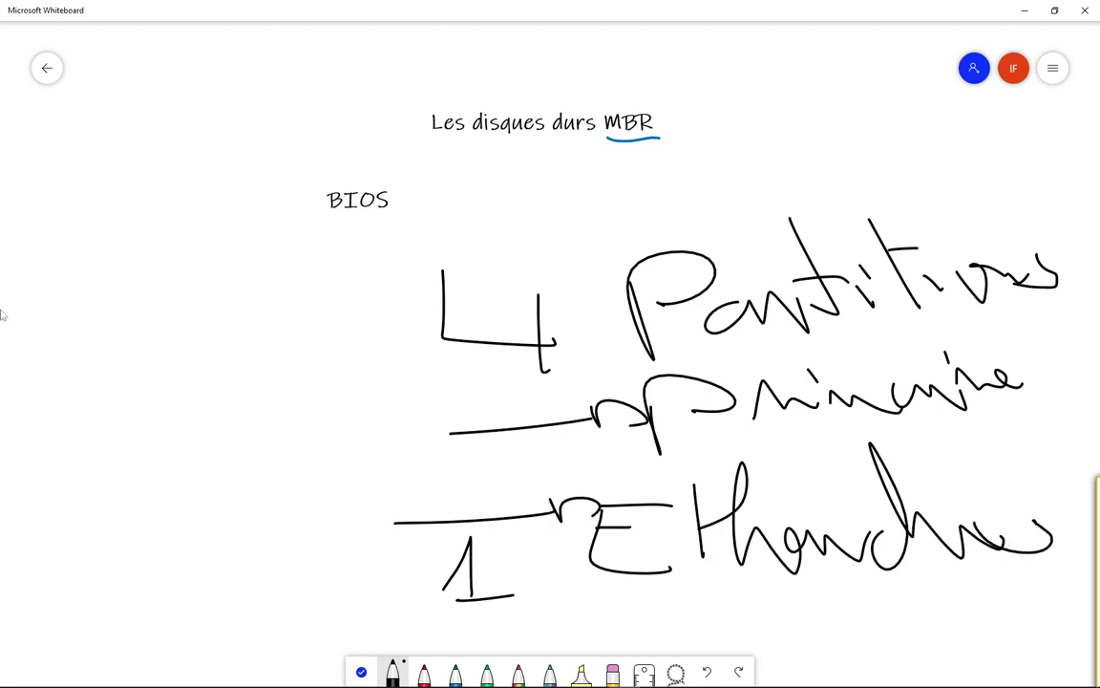
mouse_move(63, 260)
left_mouse_down()
mouse_move(151, 343)
mouse_move(129, 344)
left_mouse_up()
Step: Finish DD at the left, link it to MBR with a line, and write 4 PP
mouse_move(170, 256)
left_mouse_down()
mouse_move(218, 277)
mouse_move(196, 306)
mouse_move(261, 358)
left_mouse_up()
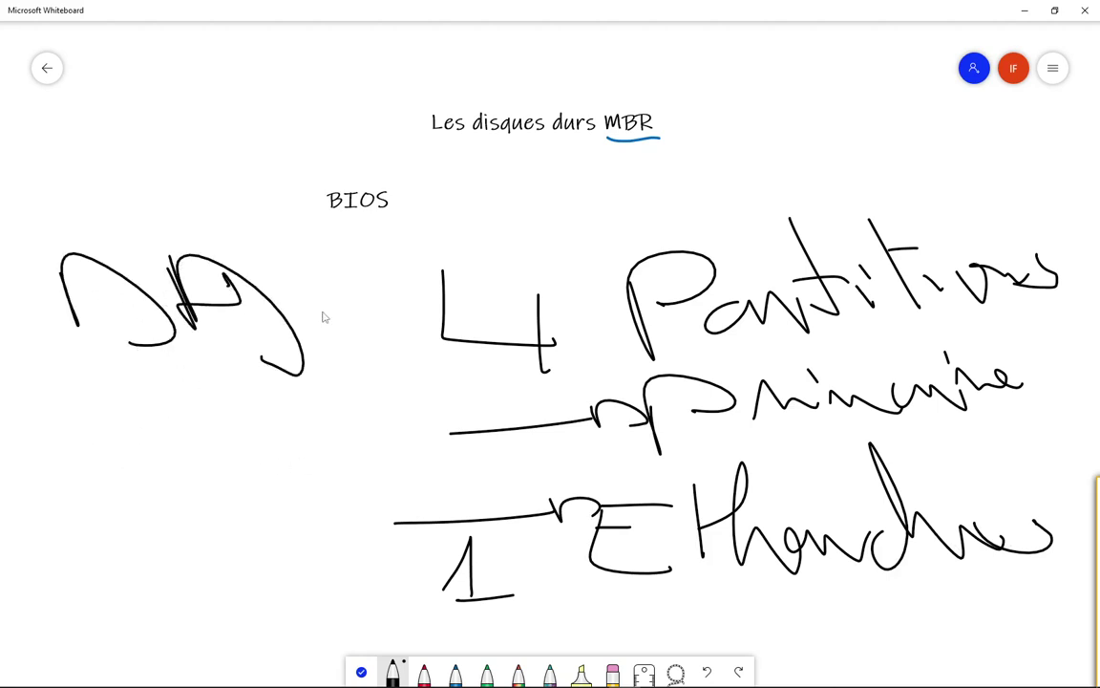
left_click_drag(289, 284, 611, 136)
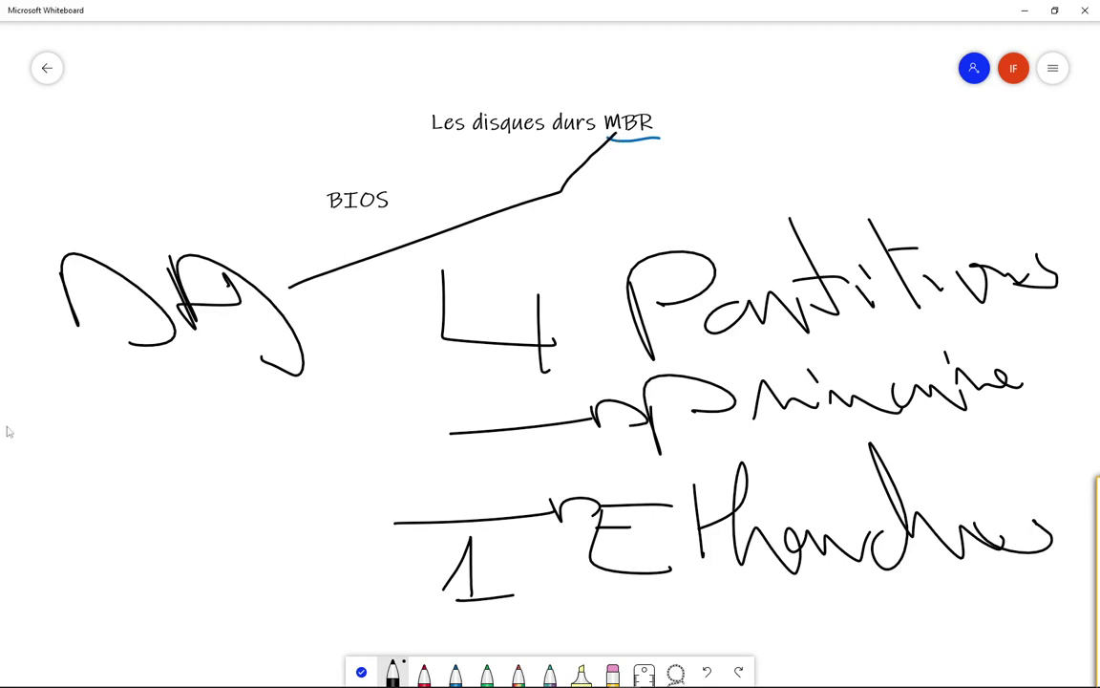
mouse_move(44, 460)
left_mouse_down()
mouse_move(101, 517)
mouse_move(99, 546)
left_mouse_up()
mouse_move(163, 453)
left_mouse_down()
mouse_move(237, 466)
mouse_move(193, 484)
left_mouse_up()
mouse_move(247, 435)
left_mouse_down()
mouse_move(267, 505)
mouse_move(261, 466)
left_mouse_up()
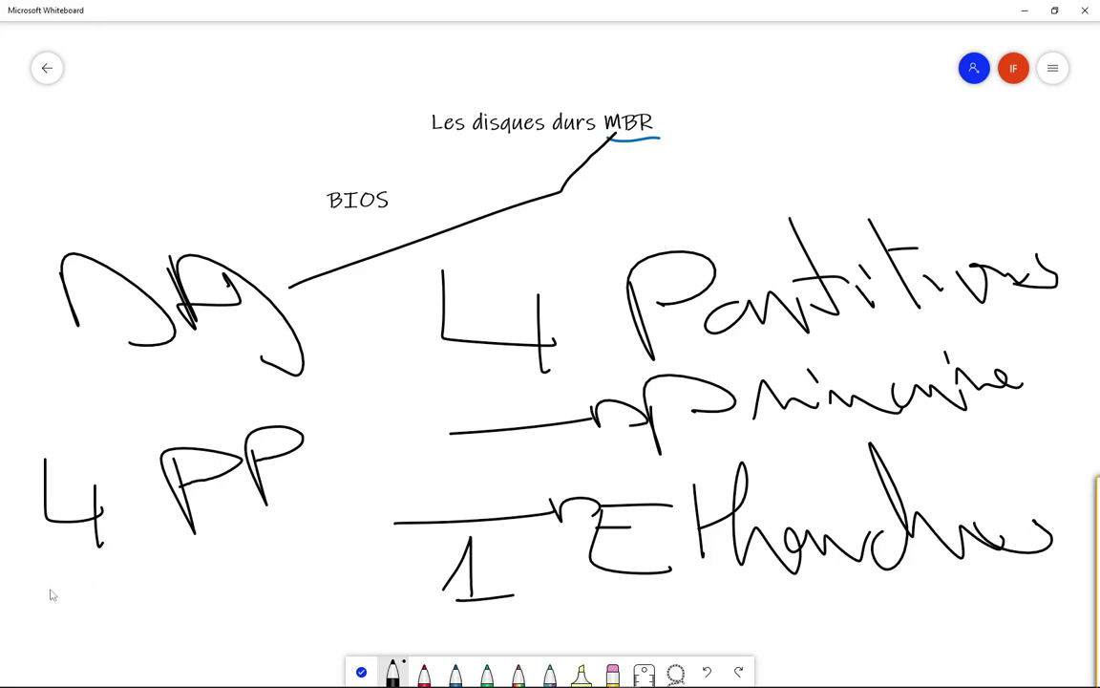
Step: Write '3 PP + PE' below 4 PP, then erase '4 Partitions' and 'Primaire'
left_click_drag(39, 579, 78, 628)
mouse_move(155, 562)
left_mouse_down()
mouse_move(167, 614)
mouse_move(164, 576)
mouse_move(239, 603)
left_mouse_up()
mouse_move(212, 563)
left_mouse_down()
mouse_move(202, 575)
mouse_move(303, 563)
mouse_move(296, 584)
left_mouse_up()
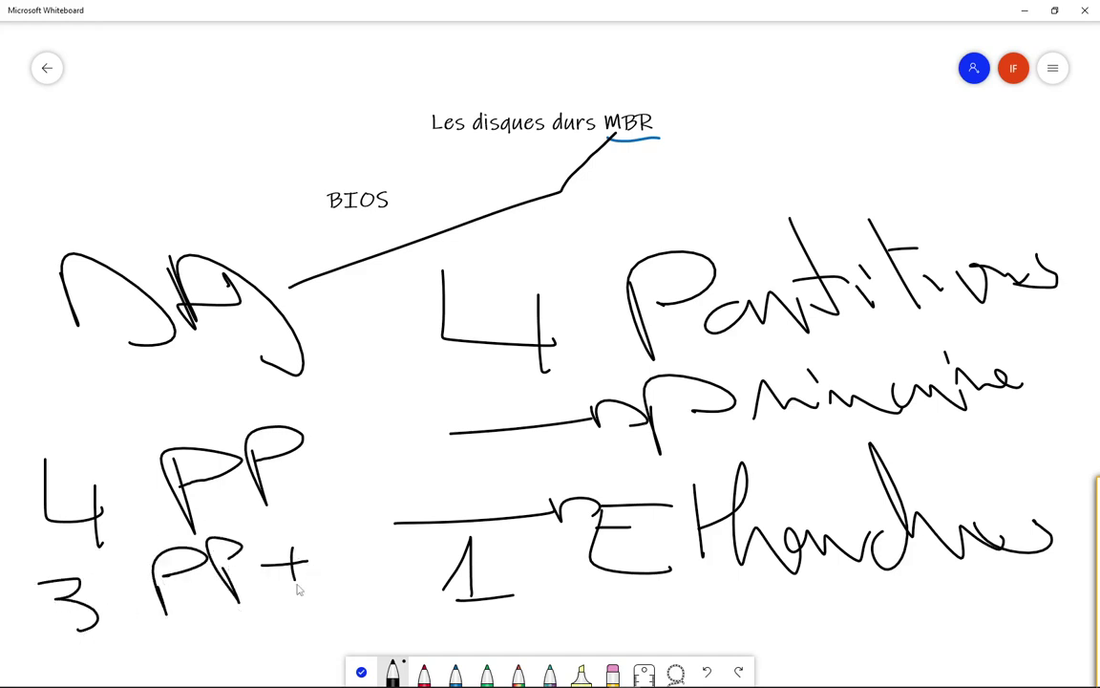
mouse_move(321, 541)
left_mouse_down()
mouse_move(336, 575)
mouse_move(329, 552)
mouse_move(384, 552)
mouse_move(382, 504)
mouse_move(378, 531)
left_mouse_up()
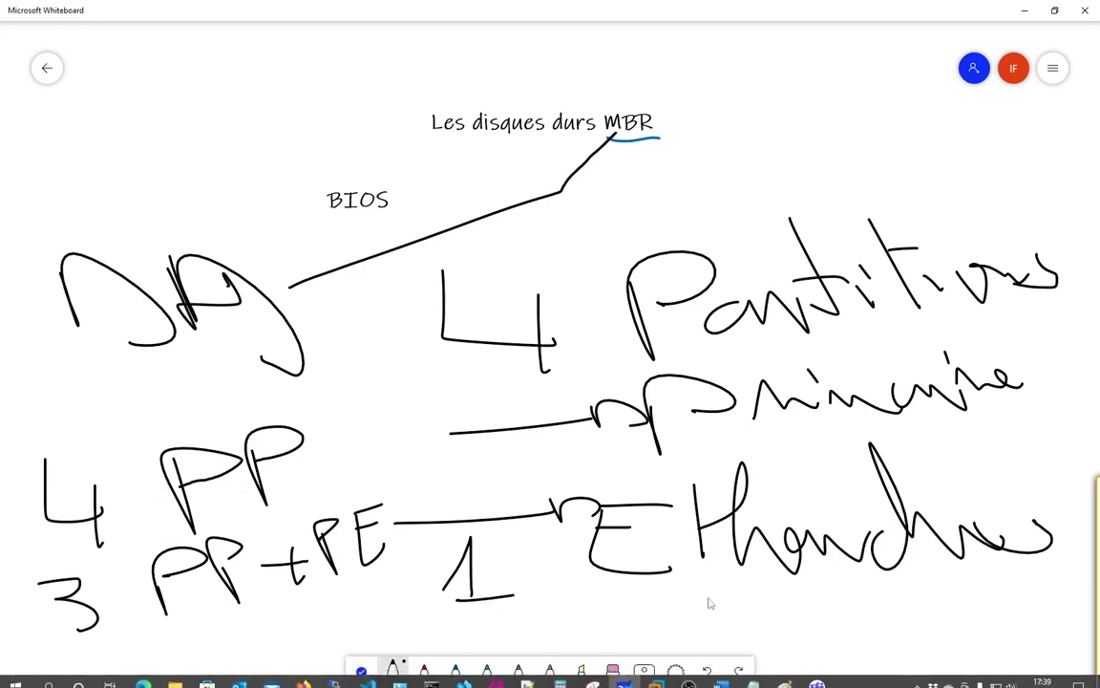
left_click(612, 674)
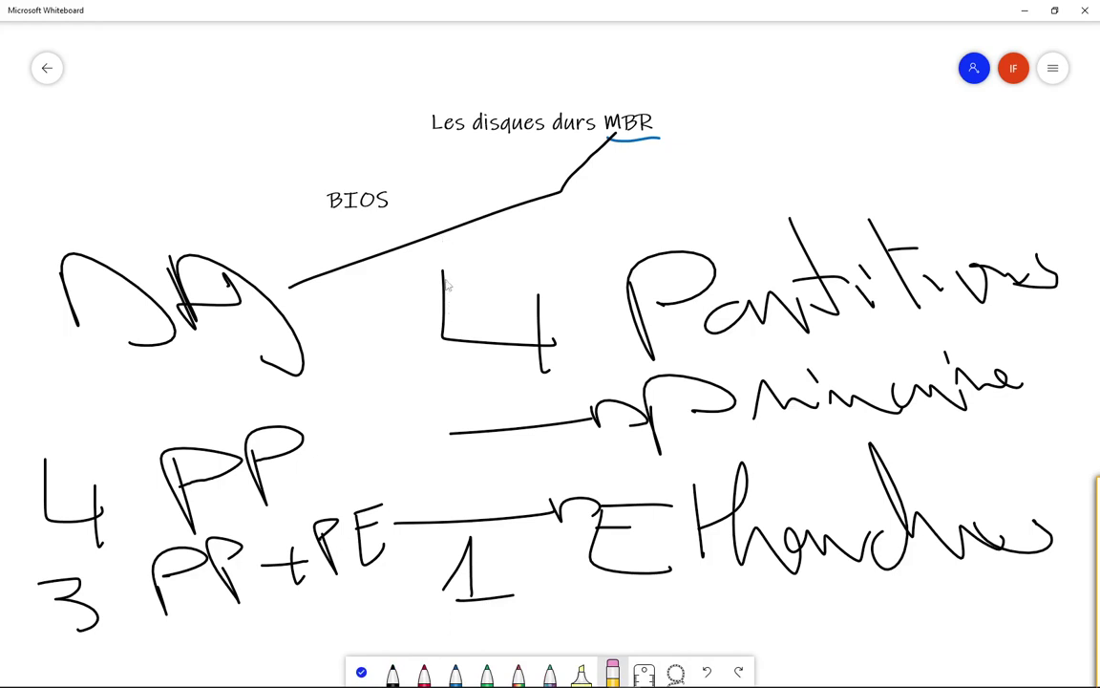
mouse_move(413, 278)
left_mouse_down()
mouse_move(668, 344)
mouse_move(601, 303)
mouse_move(926, 266)
mouse_move(993, 287)
mouse_move(989, 355)
mouse_move(812, 416)
mouse_move(449, 429)
mouse_move(837, 263)
mouse_move(988, 424)
mouse_move(977, 483)
mouse_move(1043, 564)
mouse_move(633, 555)
mouse_move(783, 499)
mouse_move(648, 543)
mouse_move(466, 528)
left_mouse_up()
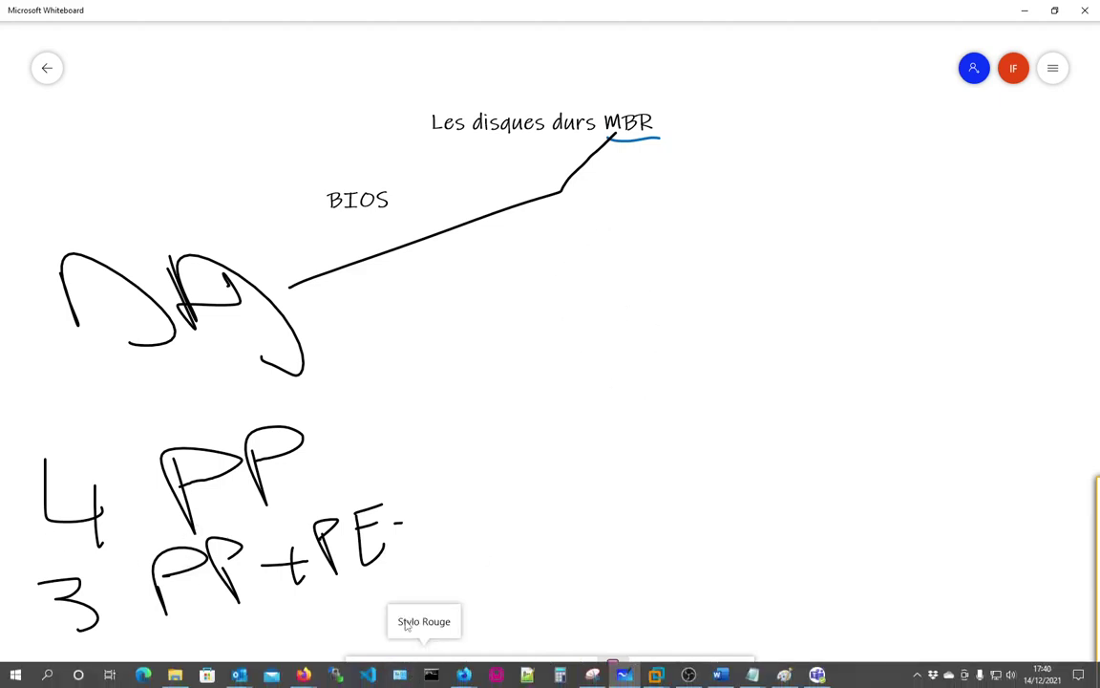
Step: Write PP with PE beneath it in black in the cleared area, underlined by a long line
left_click(393, 671)
left_click_drag(616, 260, 621, 262)
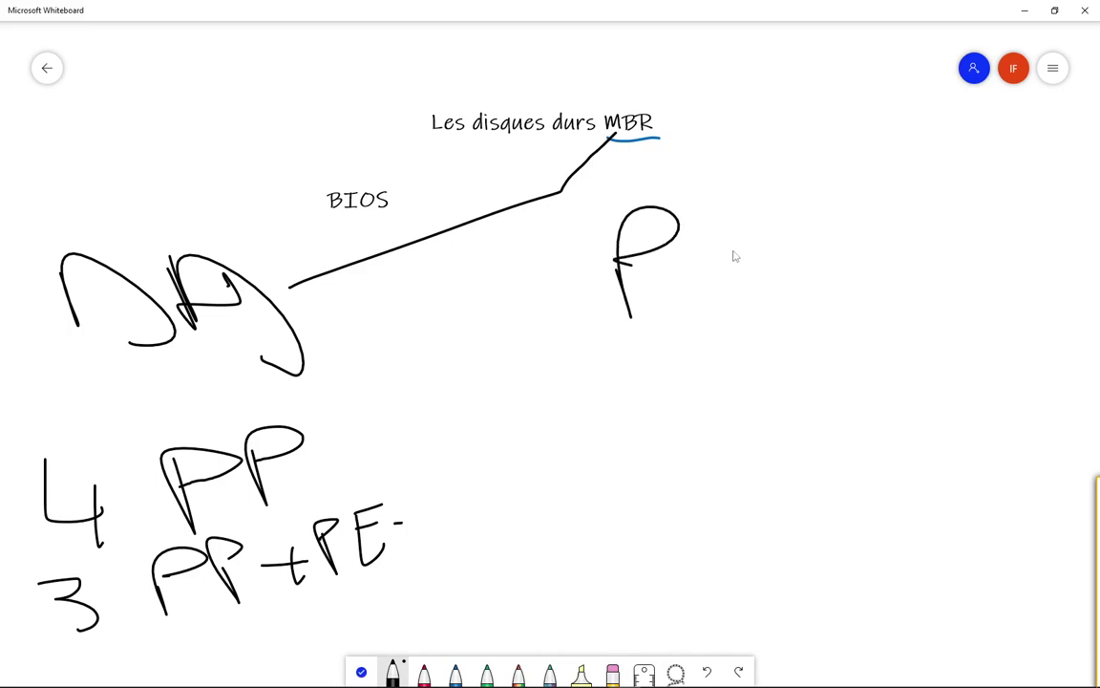
left_click_drag(748, 234, 771, 221)
left_click_drag(680, 344, 701, 418)
left_click_drag(681, 351, 705, 363)
mouse_move(821, 310)
left_mouse_down()
mouse_move(908, 374)
mouse_move(850, 317)
mouse_move(898, 287)
left_mouse_up()
left_click_drag(652, 439, 683, 436)
left_click_drag(807, 428, 1099, 390)
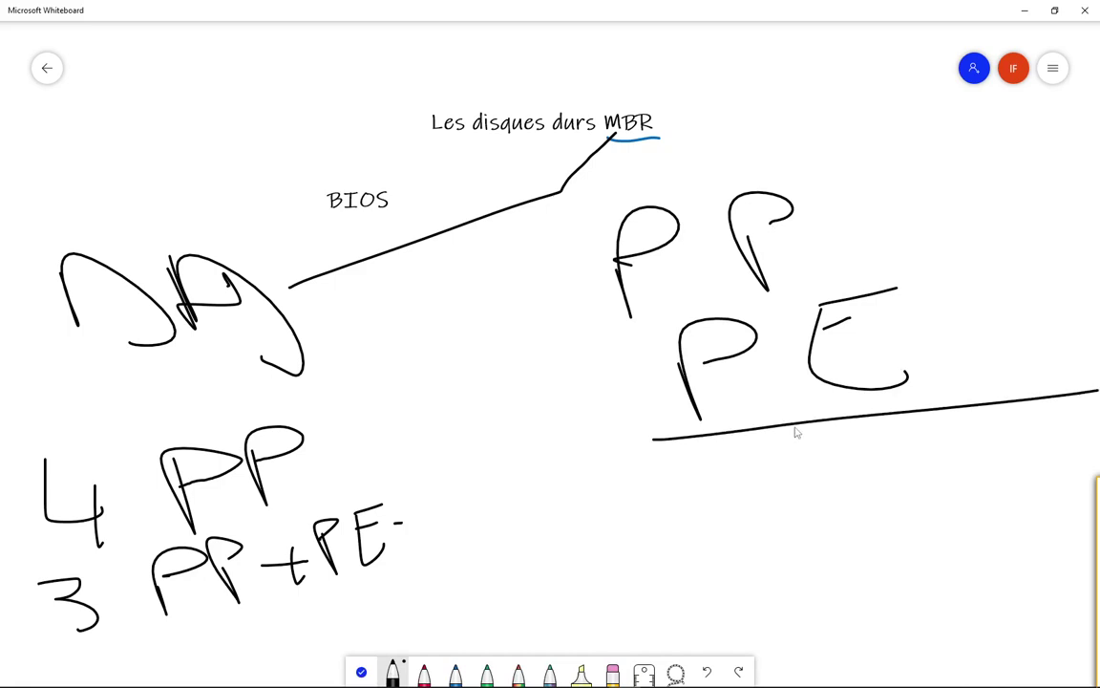
Step: Draw a disk box holding inner L.L logical-drive boxes, then add an arrow and '3 :' around PP
mouse_move(656, 441)
left_mouse_down()
mouse_move(570, 441)
mouse_move(555, 547)
mouse_move(1066, 555)
left_mouse_up()
left_click_drag(1096, 468, 1090, 403)
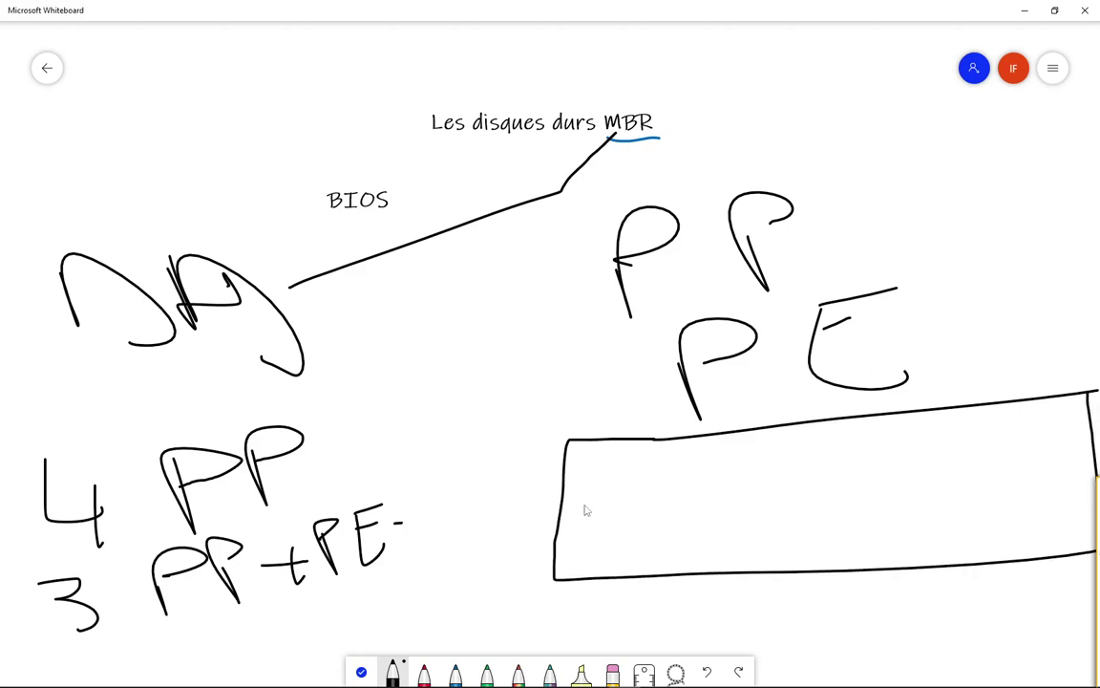
mouse_move(598, 535)
left_mouse_down()
mouse_move(594, 482)
mouse_move(731, 471)
mouse_move(594, 538)
left_mouse_up()
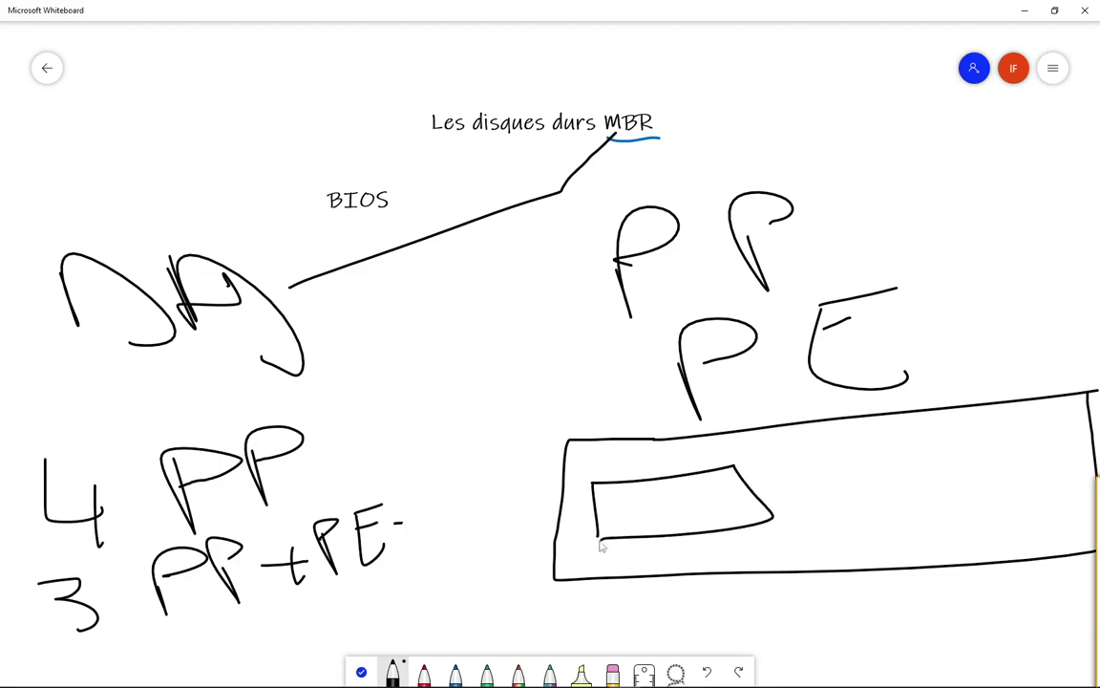
mouse_move(625, 493)
left_mouse_down()
mouse_move(627, 521)
mouse_move(664, 515)
left_mouse_up()
left_click(683, 515)
mouse_move(698, 477)
left_mouse_down()
mouse_move(698, 519)
mouse_move(772, 520)
left_mouse_up()
mouse_move(818, 466)
left_mouse_down()
mouse_move(834, 511)
mouse_move(929, 442)
mouse_move(800, 515)
left_mouse_up()
mouse_move(1030, 474)
left_mouse_down()
mouse_move(1043, 414)
mouse_move(1032, 471)
left_mouse_up()
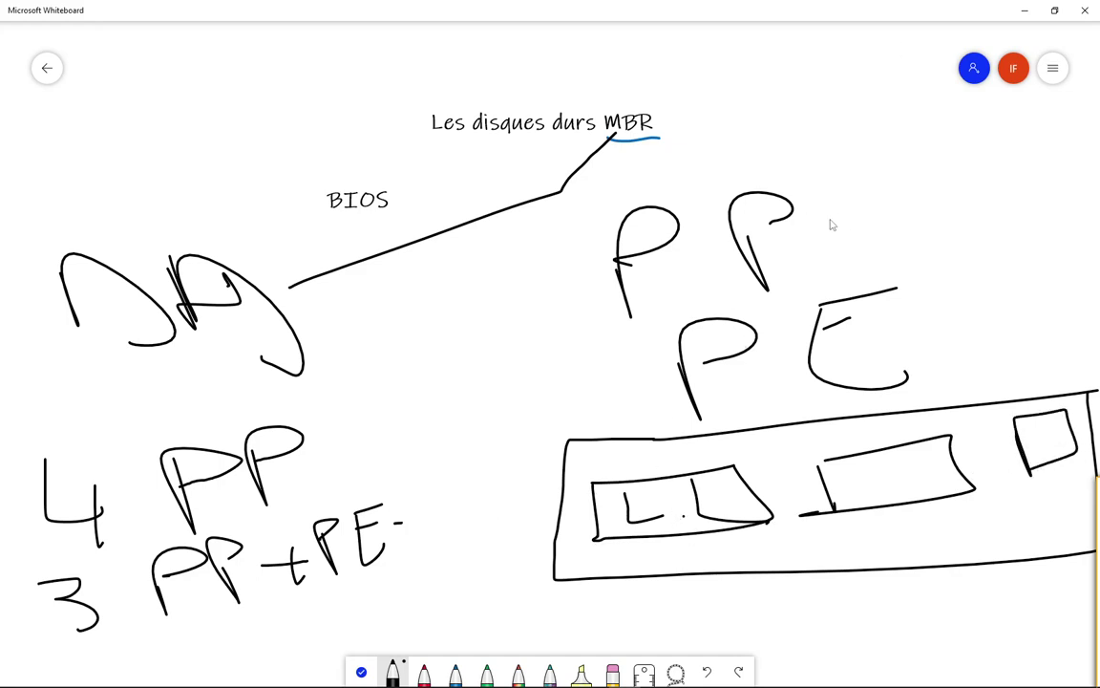
left_click_drag(827, 220, 887, 219)
left_click_drag(482, 270, 507, 326)
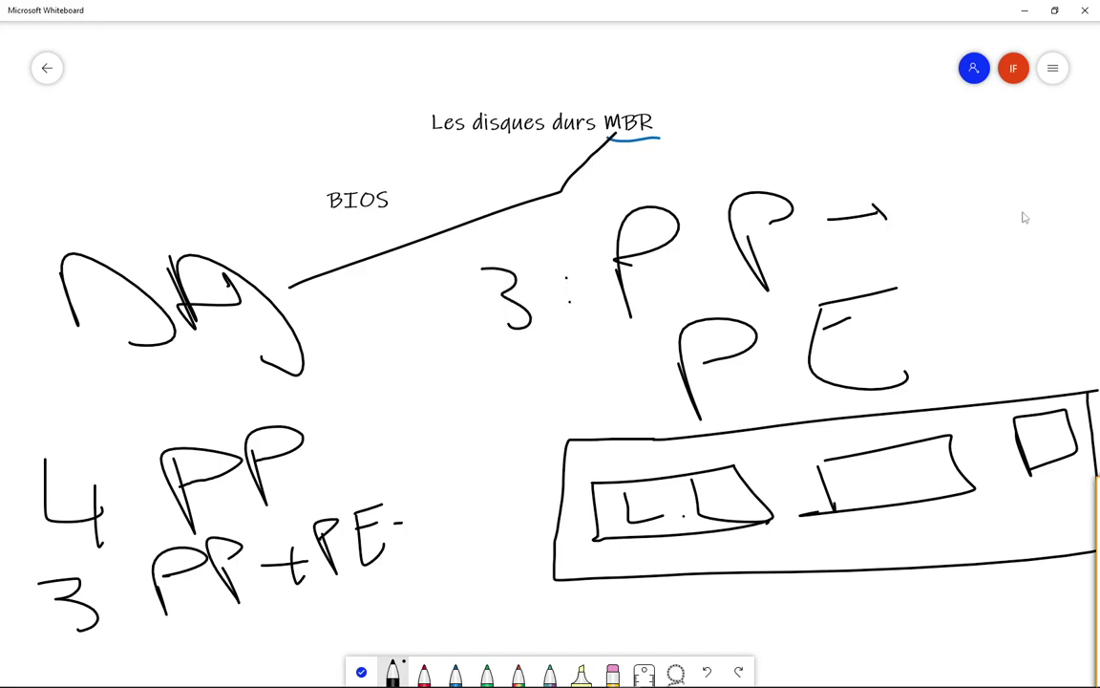
Step: Write C:, D: and E: after the PP arrow and strike through the E of PE
left_click_drag(964, 173, 971, 206)
left_click_drag(1008, 153, 1014, 198)
mouse_move(1009, 151)
left_mouse_down()
mouse_move(1049, 190)
mouse_move(999, 196)
mouse_move(1033, 237)
mouse_move(1008, 227)
mouse_move(1024, 207)
left_mouse_up()
left_click(1064, 222)
left_click(1065, 231)
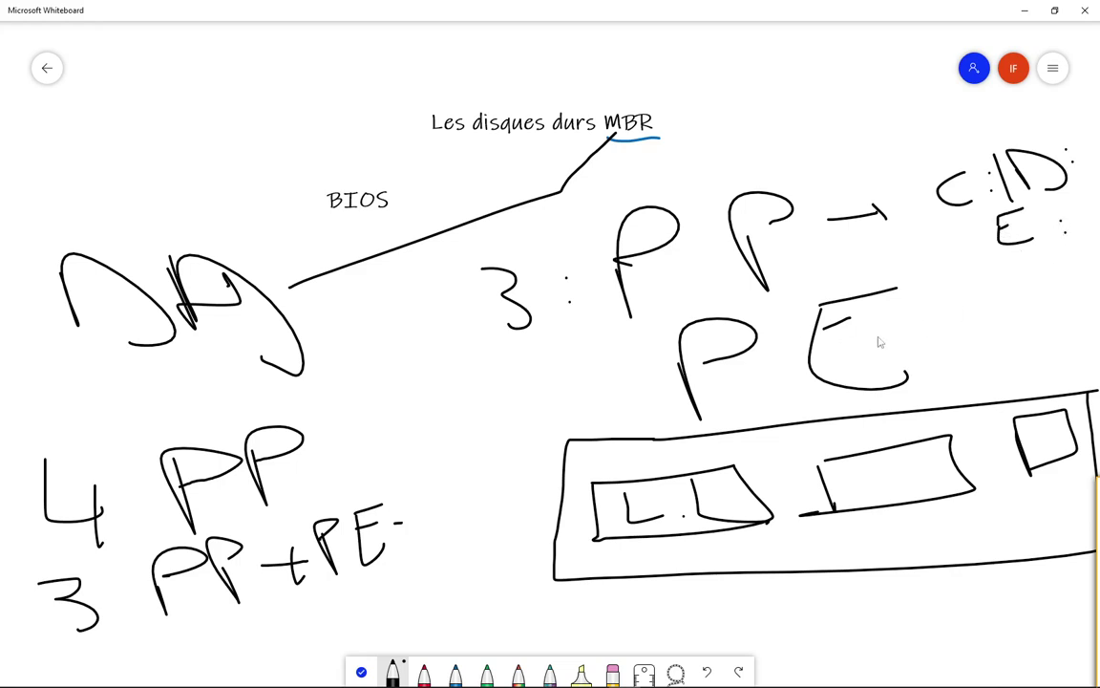
left_click_drag(795, 338, 921, 320)
Step: Label the logical-drive boxes F and G with colons under the disk sketch
mouse_move(704, 550)
left_mouse_down()
mouse_move(705, 573)
mouse_move(788, 541)
mouse_move(755, 549)
left_mouse_up()
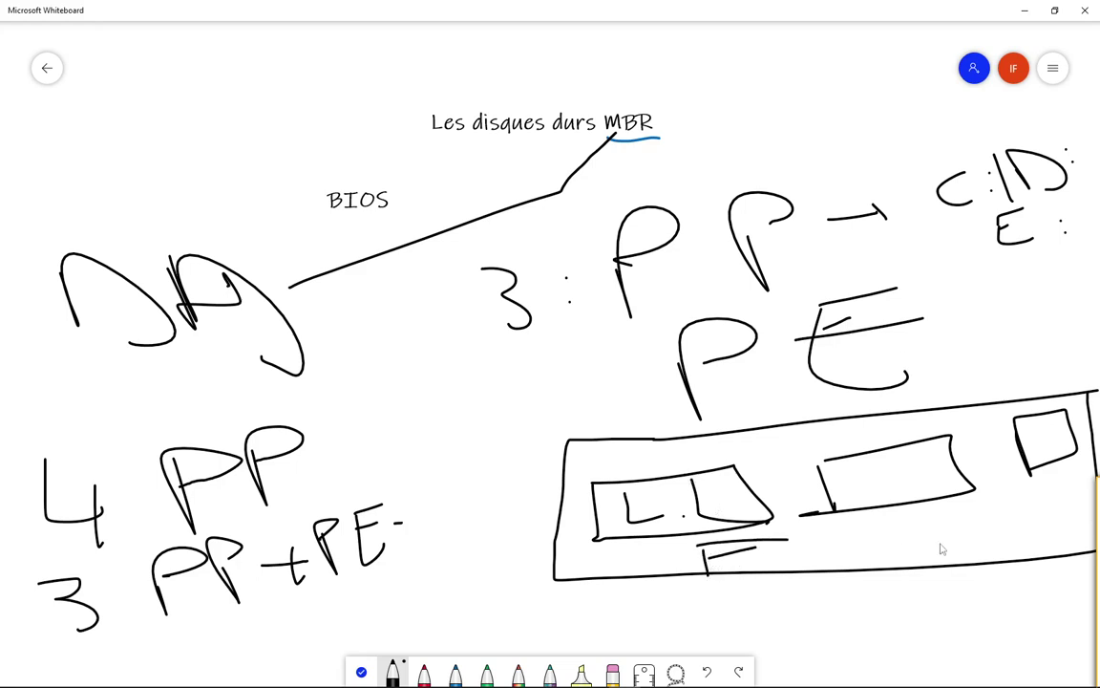
mouse_move(903, 540)
left_mouse_down()
mouse_move(946, 571)
mouse_move(976, 554)
left_mouse_up()
left_click(1032, 534)
left_click(1072, 528)
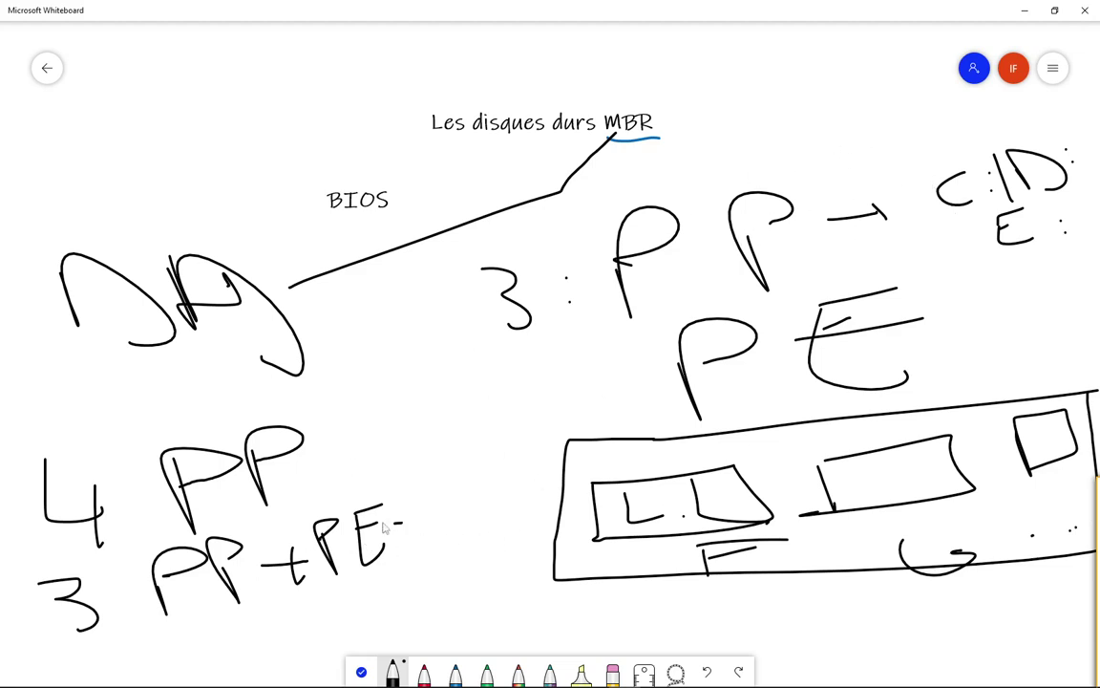
left_click(612, 672)
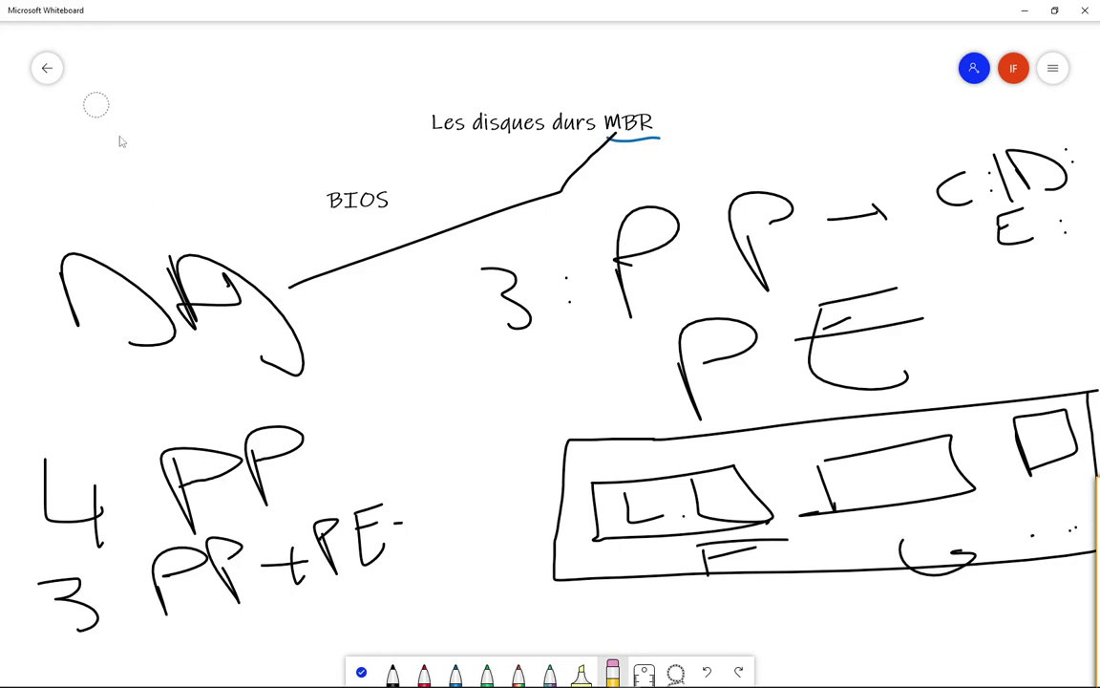
Step: Write an underlined red "A : B :" at the top left of the whiteboard
left_click(424, 672)
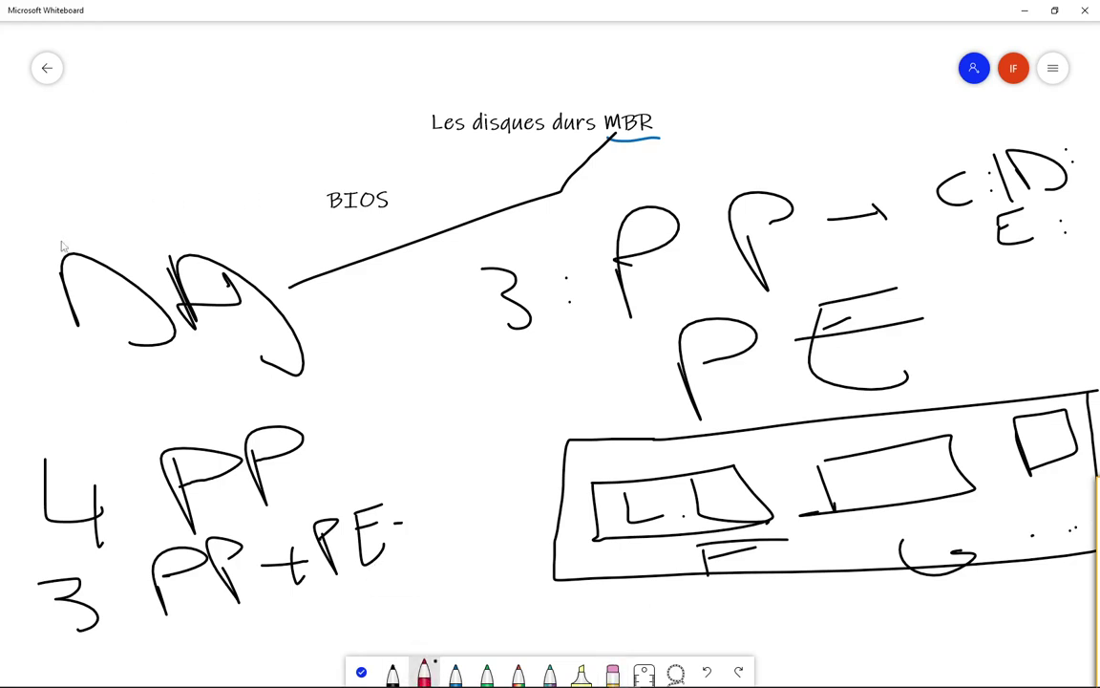
left_click_drag(73, 108, 141, 153)
left_click_drag(75, 124, 115, 112)
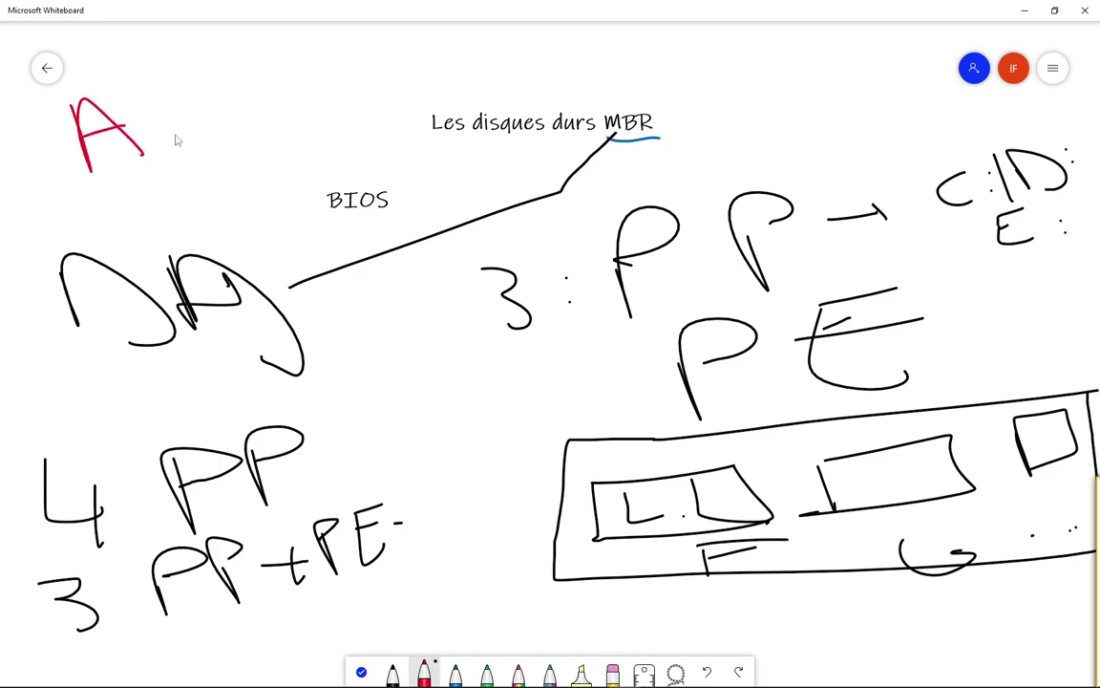
left_click(165, 117)
left_click(175, 134)
mouse_move(210, 62)
left_mouse_down()
mouse_move(241, 124)
mouse_move(322, 123)
mouse_move(268, 130)
left_mouse_up()
left_click(323, 76)
left_click(330, 94)
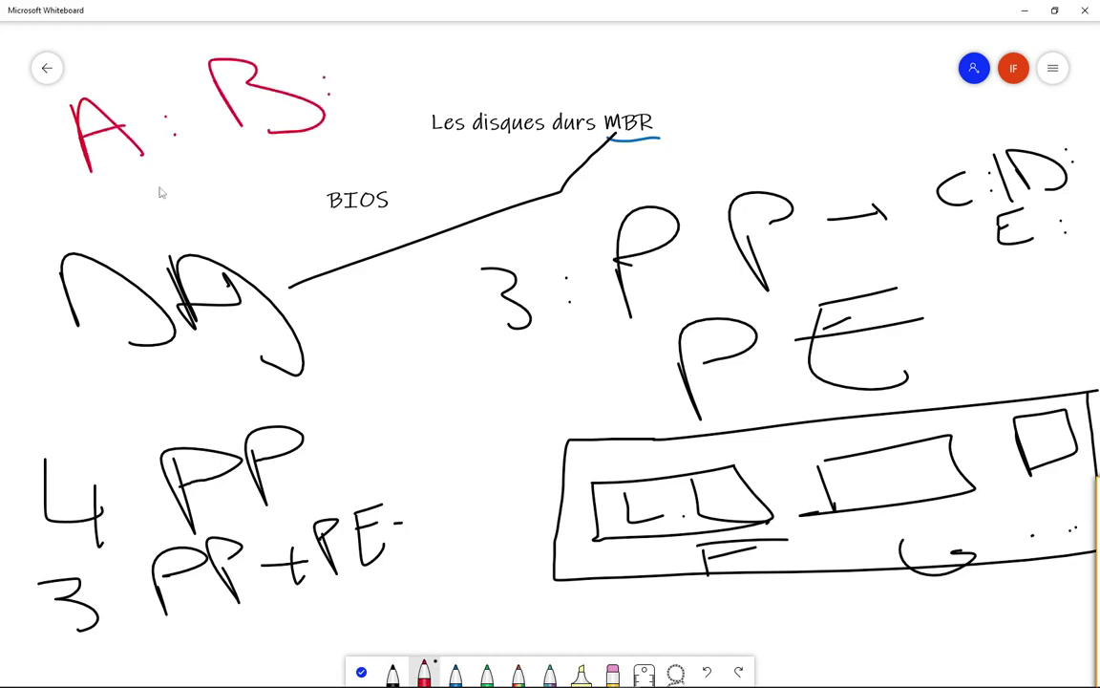
mouse_move(74, 198)
left_mouse_down()
mouse_move(178, 164)
mouse_move(342, 134)
left_mouse_up()
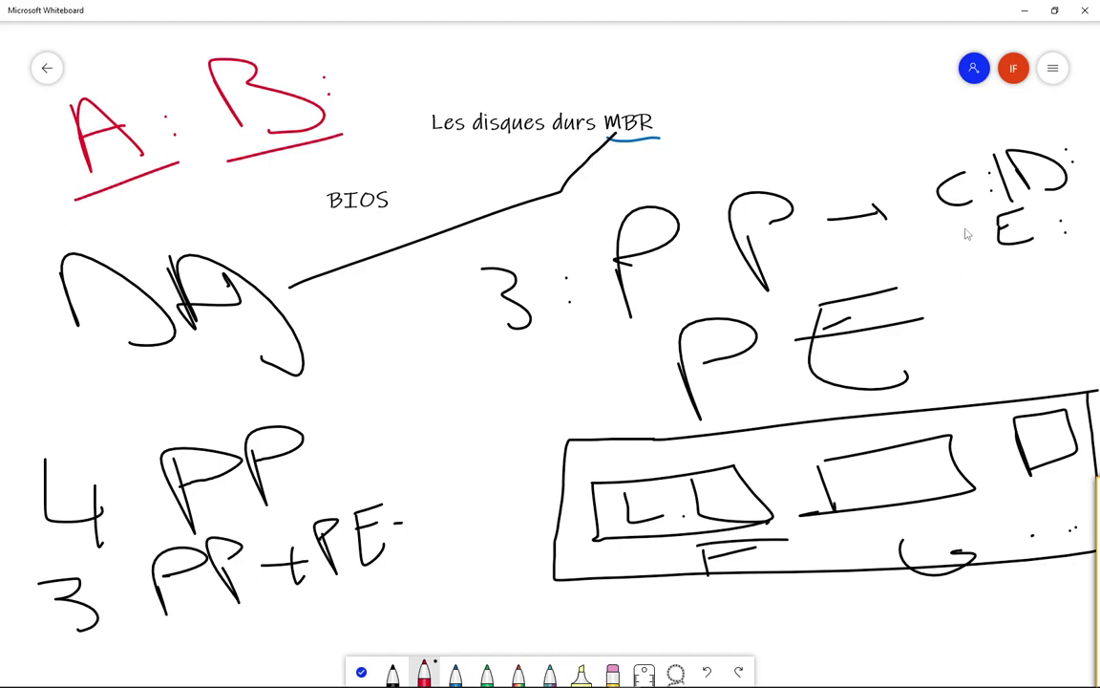
Step: Underline the C: in red and erase the old partition diagram on the right
left_click_drag(949, 218, 983, 212)
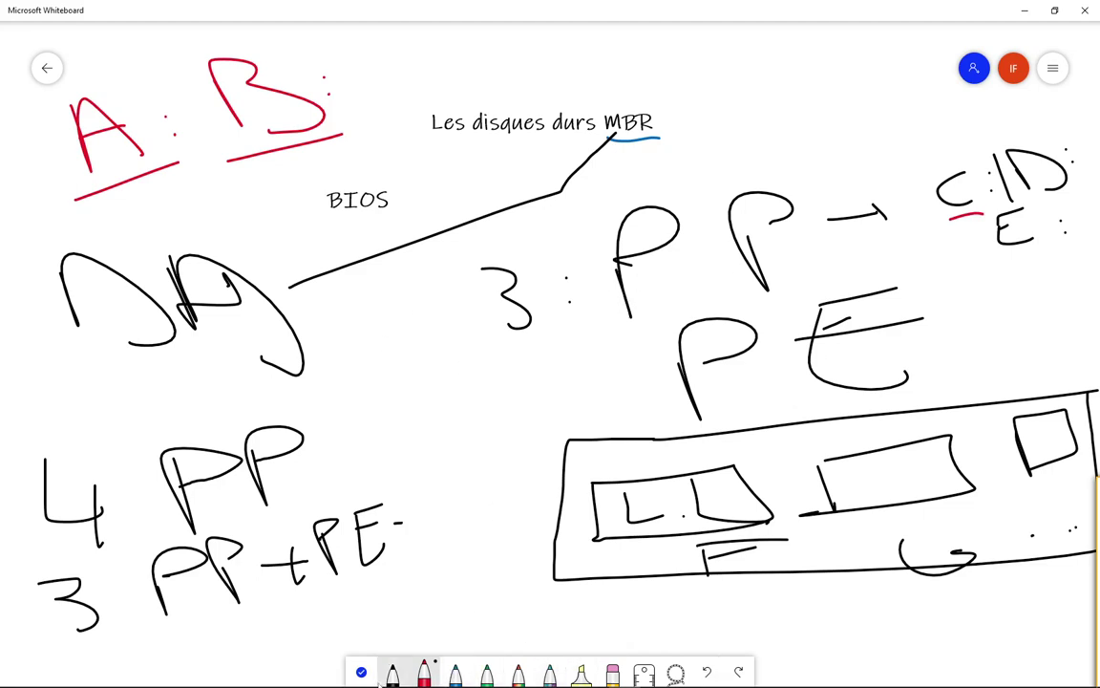
left_click(612, 672)
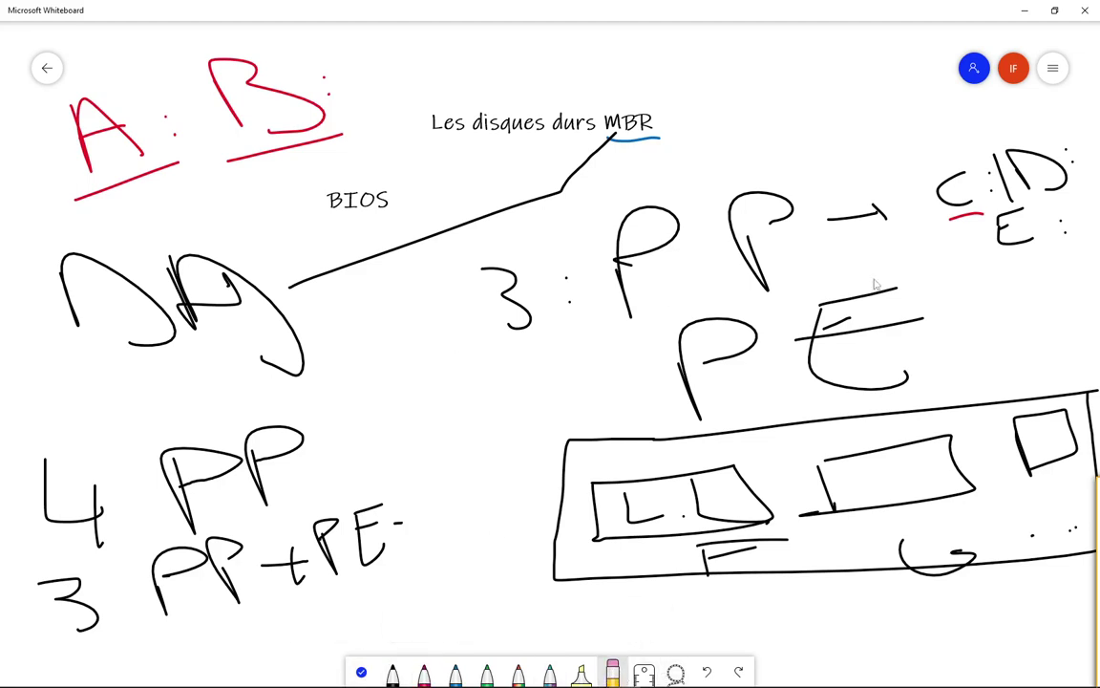
mouse_move(789, 255)
left_mouse_down()
mouse_move(594, 283)
mouse_move(955, 229)
mouse_move(1001, 283)
mouse_move(472, 584)
mouse_move(860, 637)
mouse_move(972, 614)
mouse_move(835, 468)
mouse_move(1094, 539)
mouse_move(903, 541)
left_mouse_up()
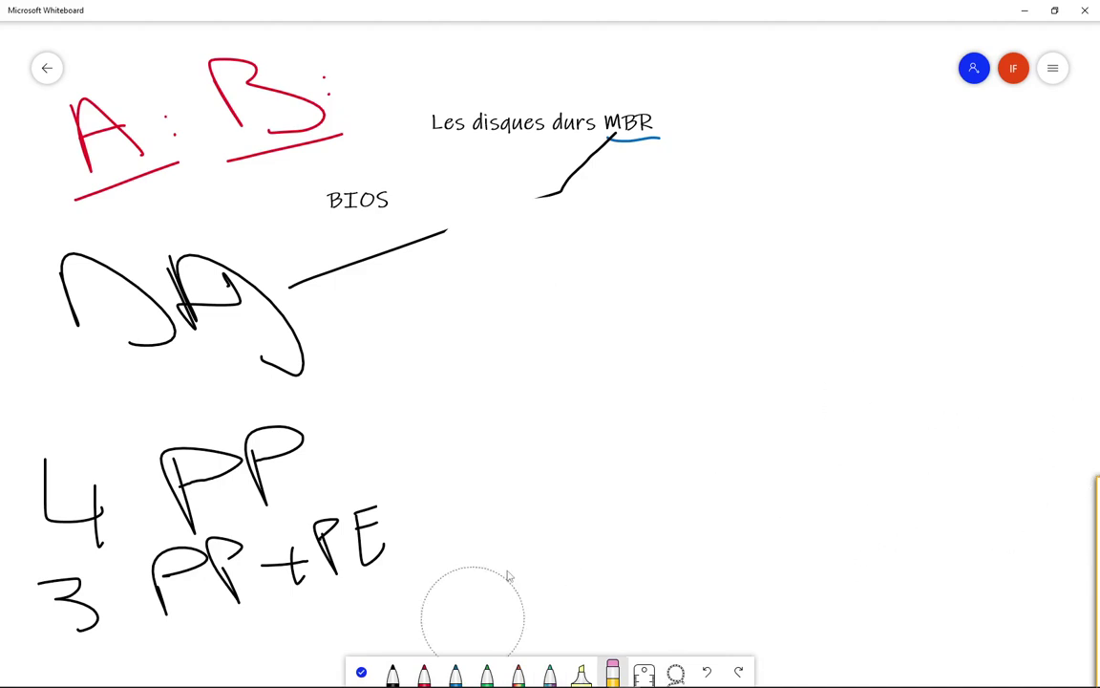
Step: Draw four blue partition boxes in a row
left_click(392, 671)
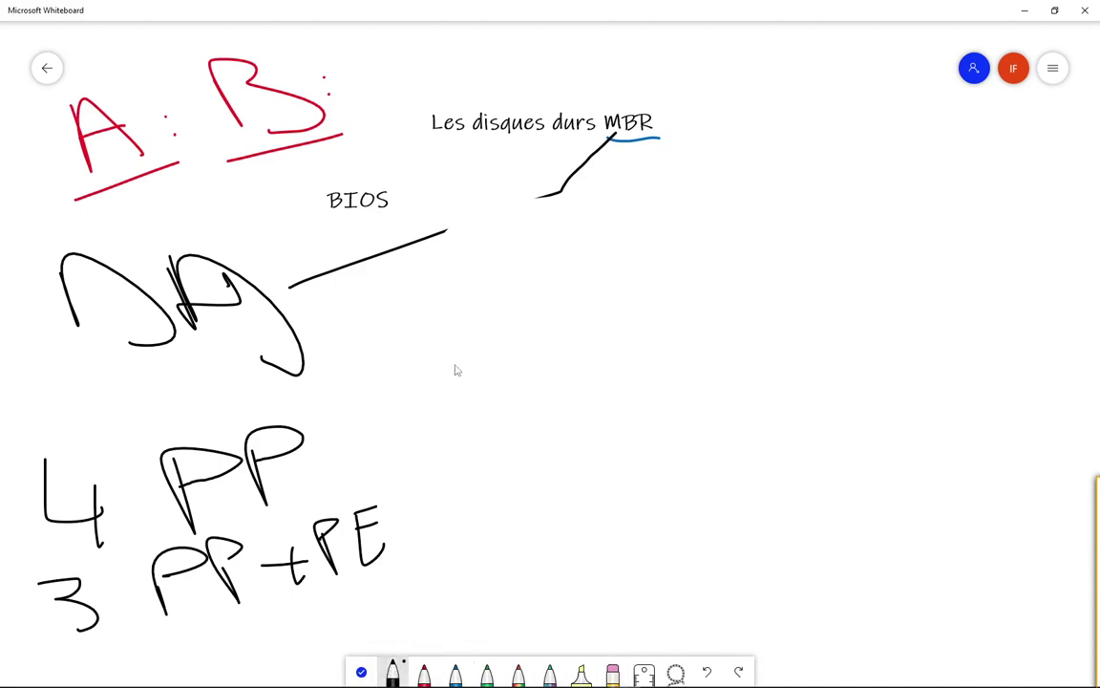
left_click(455, 671)
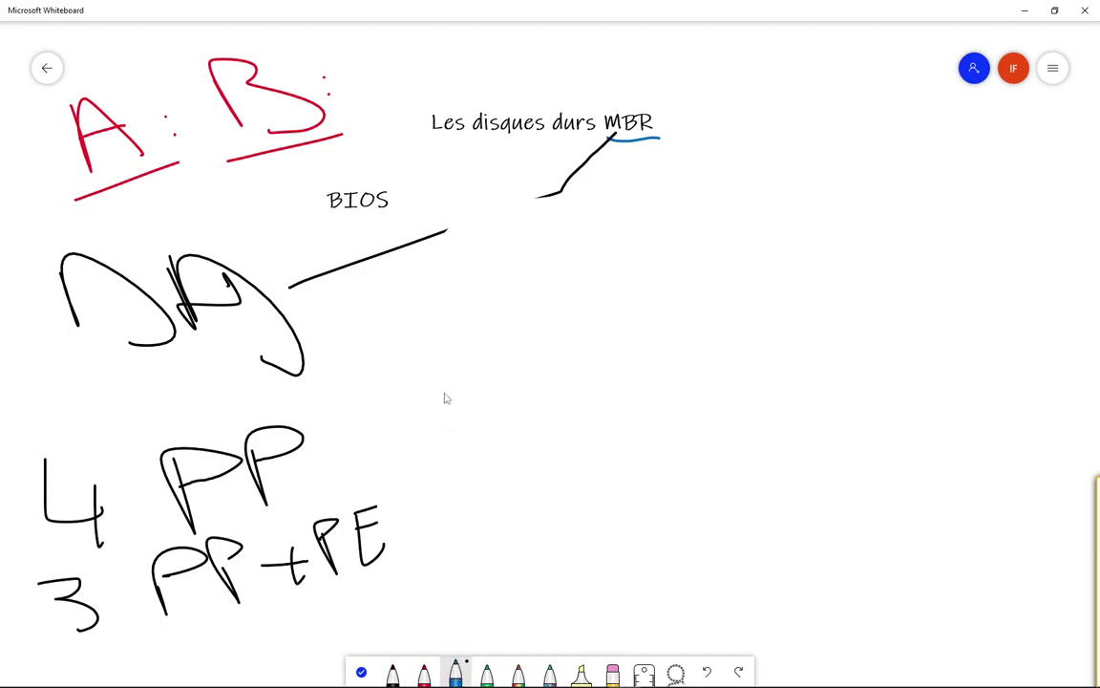
mouse_move(444, 386)
left_mouse_down()
mouse_move(576, 430)
mouse_move(449, 392)
left_mouse_up()
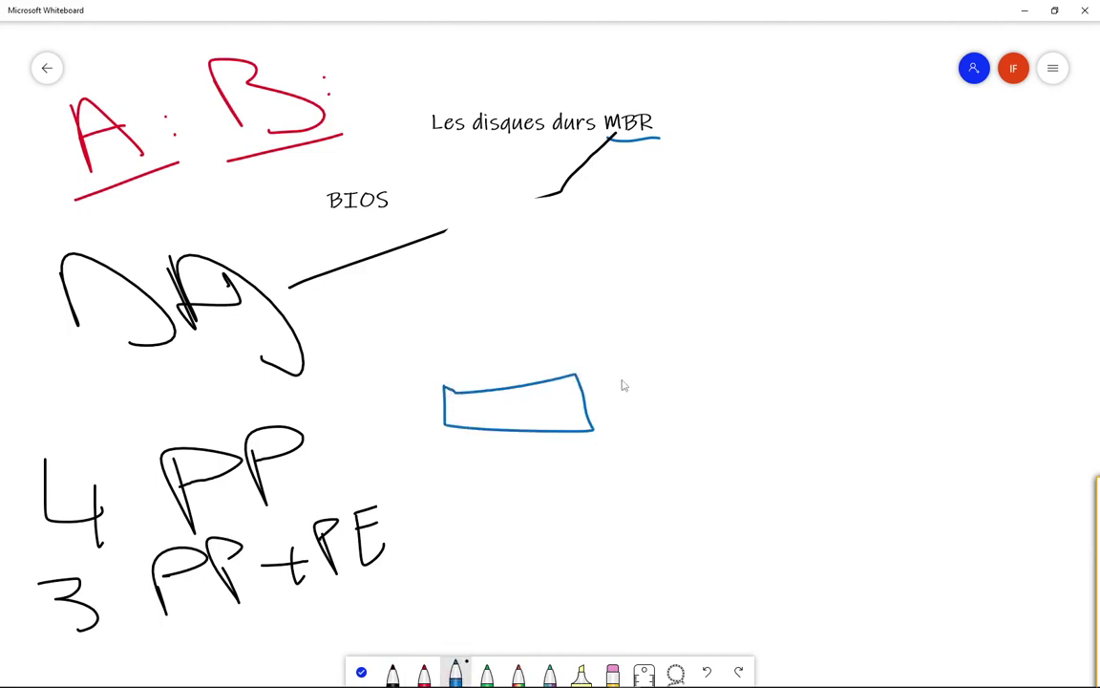
mouse_move(617, 380)
left_mouse_down()
mouse_move(744, 417)
mouse_move(611, 377)
left_mouse_up()
mouse_move(754, 367)
left_mouse_down()
mouse_move(776, 409)
mouse_move(889, 361)
mouse_move(776, 397)
left_mouse_up()
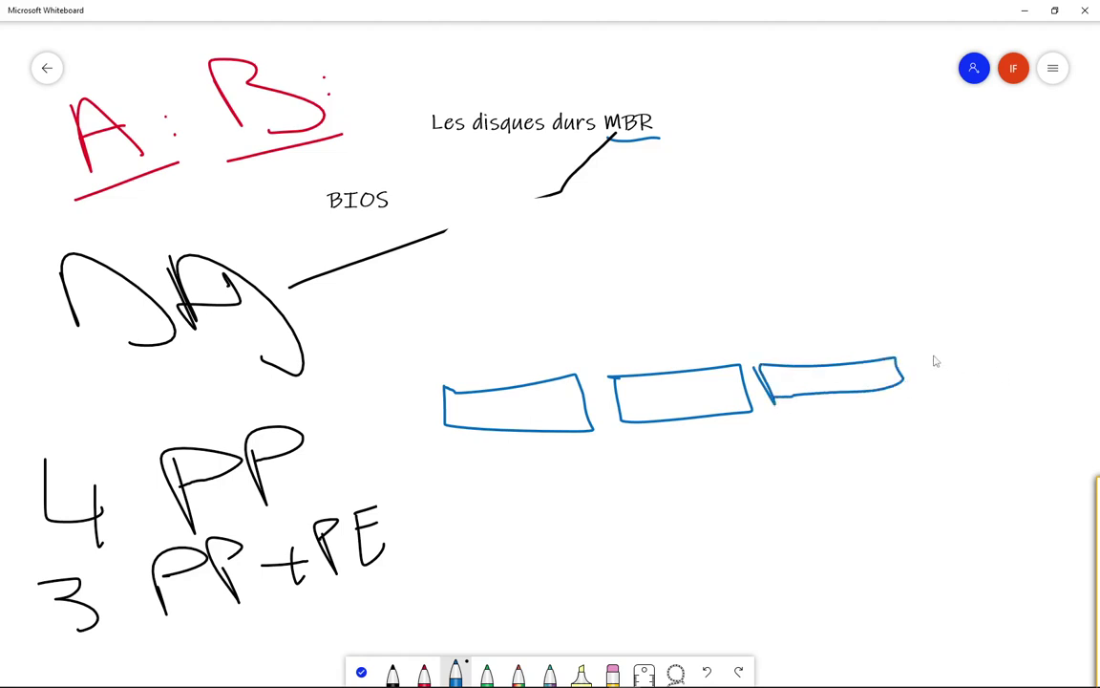
mouse_move(946, 387)
left_mouse_down()
mouse_move(1085, 346)
mouse_move(948, 392)
left_mouse_up()
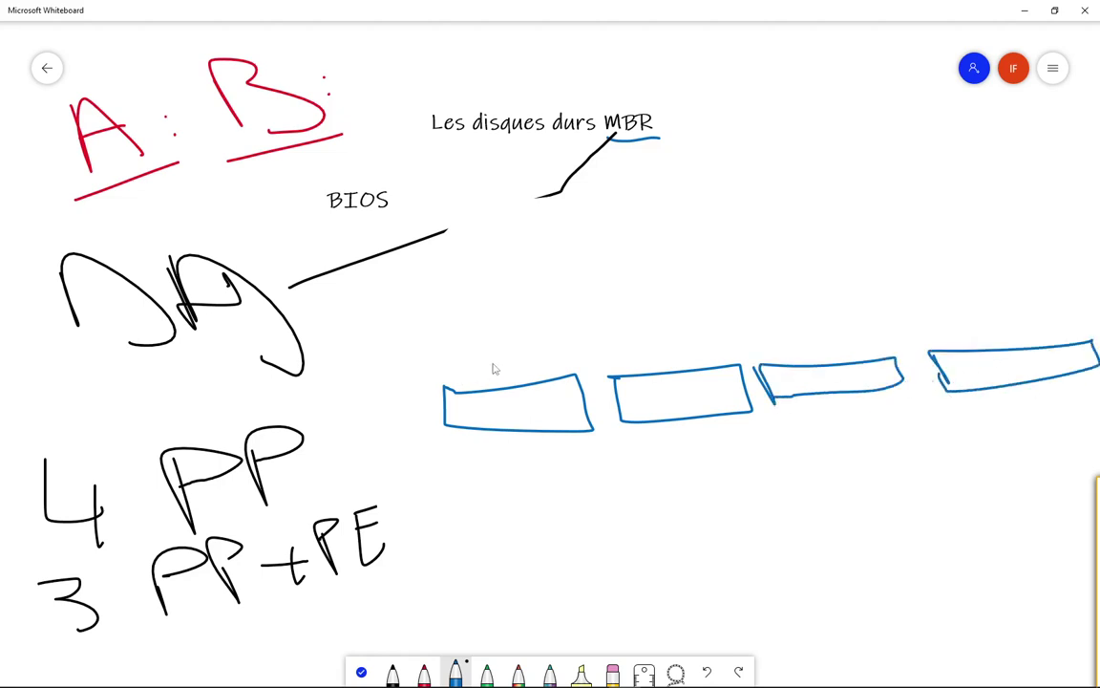
Step: Label the four blue boxes C:, D:, E: and F
left_click_drag(526, 326, 553, 340)
mouse_move(630, 330)
left_mouse_down()
mouse_move(633, 308)
mouse_move(668, 329)
left_mouse_up()
mouse_move(790, 287)
left_mouse_down()
mouse_move(820, 315)
mouse_move(821, 282)
mouse_move(812, 300)
left_mouse_up()
left_click(856, 290)
left_click(858, 303)
mouse_move(958, 275)
left_mouse_down()
mouse_move(965, 287)
mouse_move(992, 279)
mouse_move(1002, 243)
left_mouse_up()
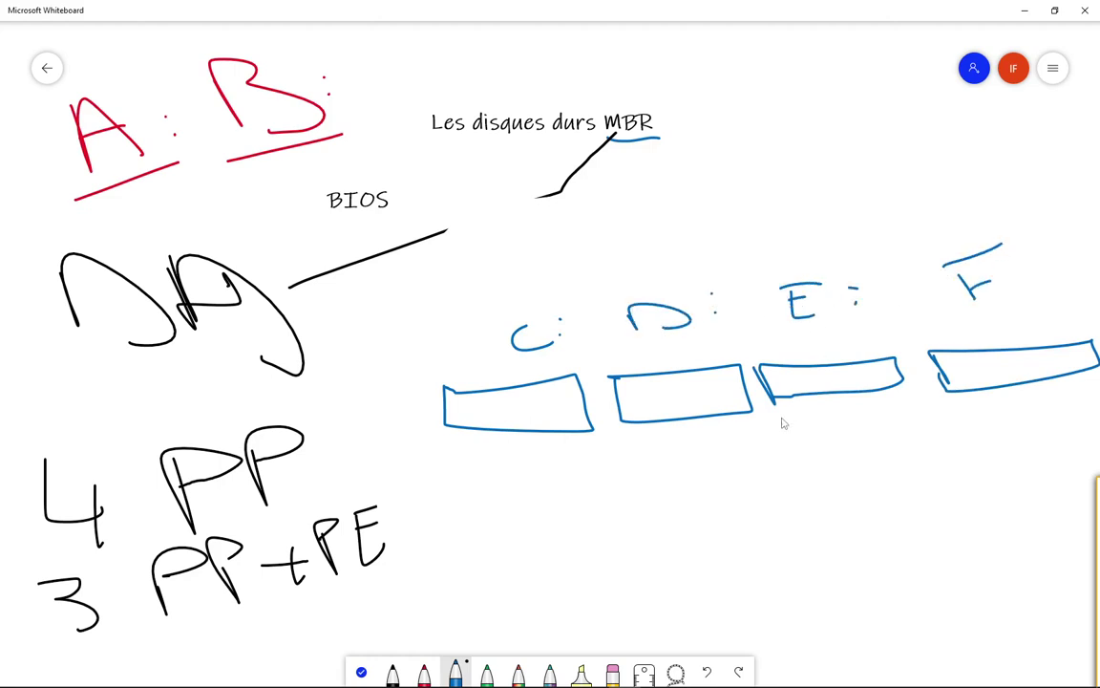
Step: Write a circled A left of the row and draw another blue box below
left_click_drag(350, 374, 377, 372)
mouse_move(351, 327)
left_mouse_down()
mouse_move(304, 368)
mouse_move(355, 327)
left_mouse_up()
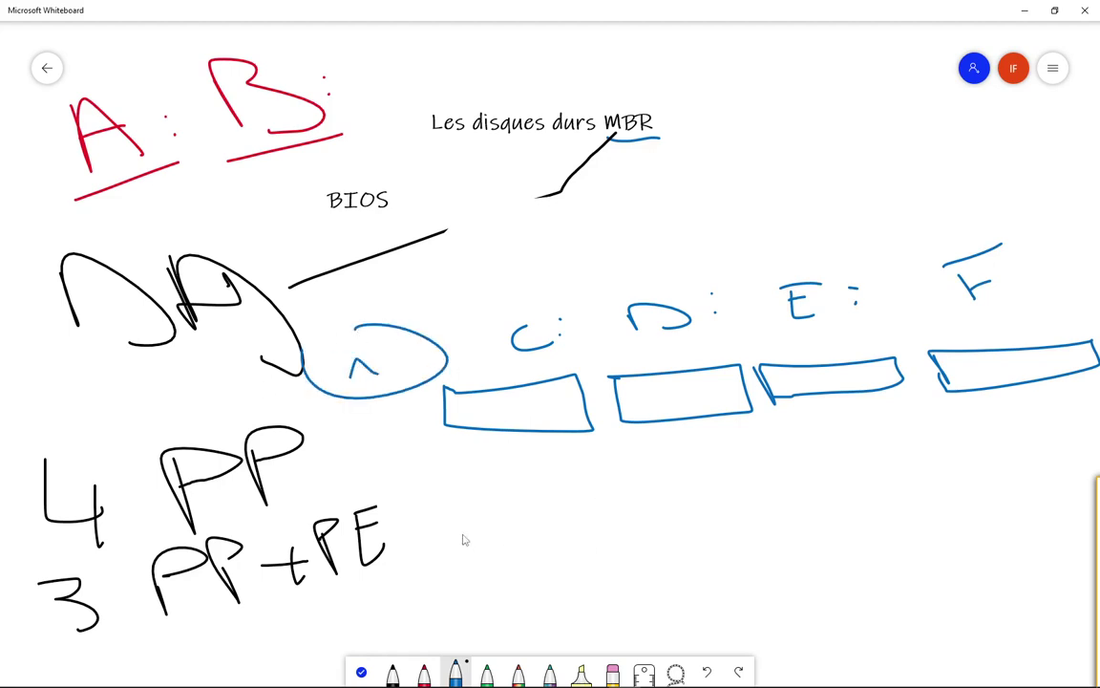
mouse_move(450, 490)
left_mouse_down()
mouse_move(651, 523)
mouse_move(564, 478)
mouse_move(449, 489)
left_mouse_up()
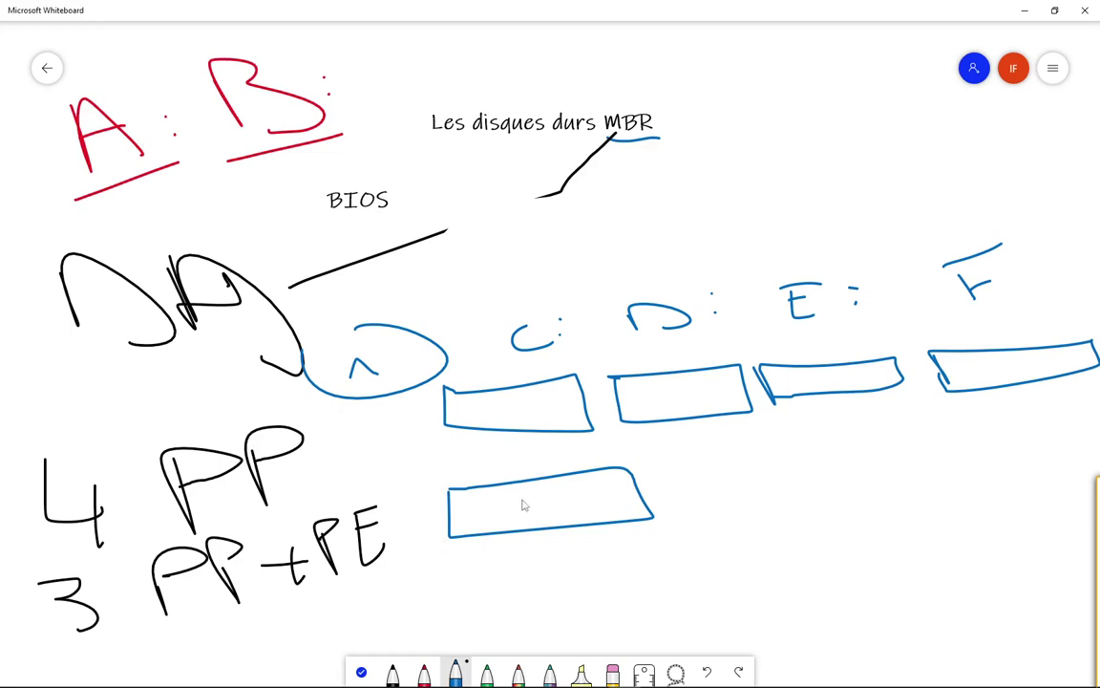
Step: Label the lower box C: and draw a green outline holding four multicolour Galaxy boxes
mouse_move(525, 491)
left_mouse_down()
mouse_move(509, 510)
mouse_move(551, 512)
left_mouse_up()
left_click(487, 673)
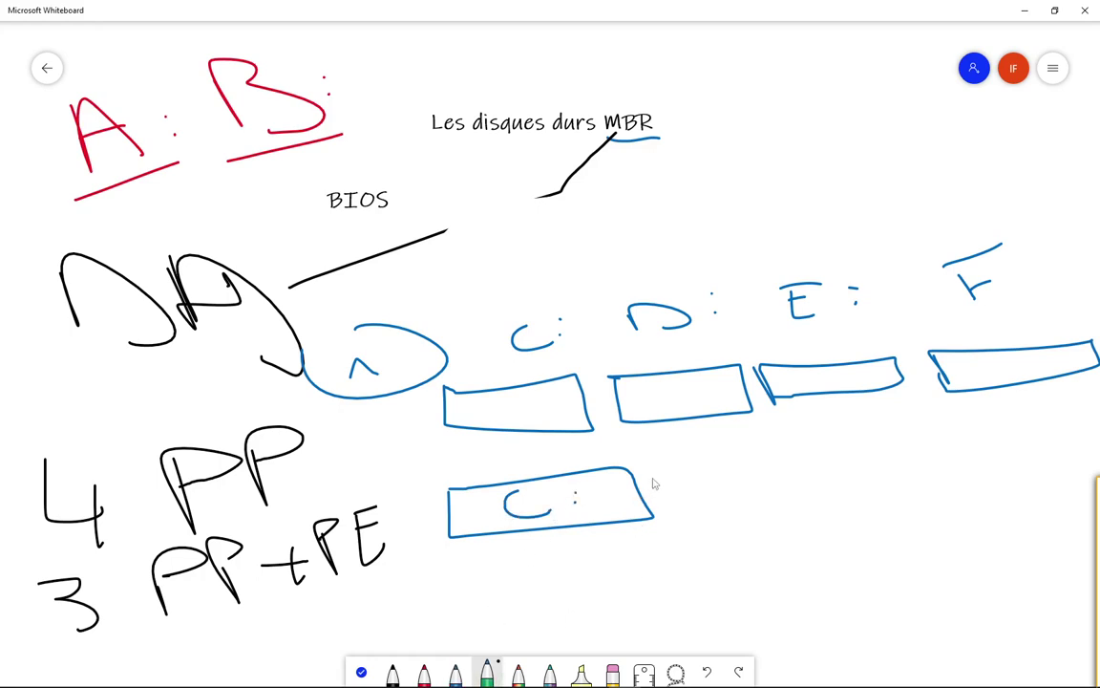
mouse_move(659, 462)
left_mouse_down()
mouse_move(680, 526)
mouse_move(999, 480)
mouse_move(1080, 447)
mouse_move(919, 435)
mouse_move(638, 469)
left_mouse_up()
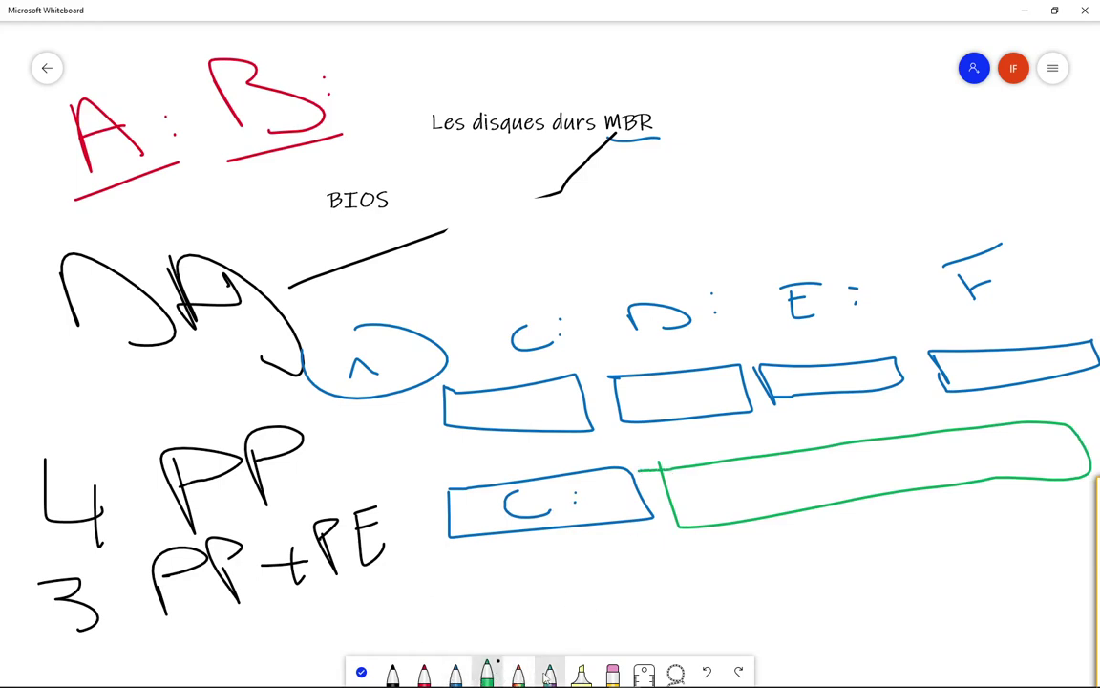
left_click(549, 674)
mouse_move(694, 482)
left_mouse_down()
mouse_move(695, 504)
mouse_move(775, 466)
mouse_move(692, 474)
left_mouse_up()
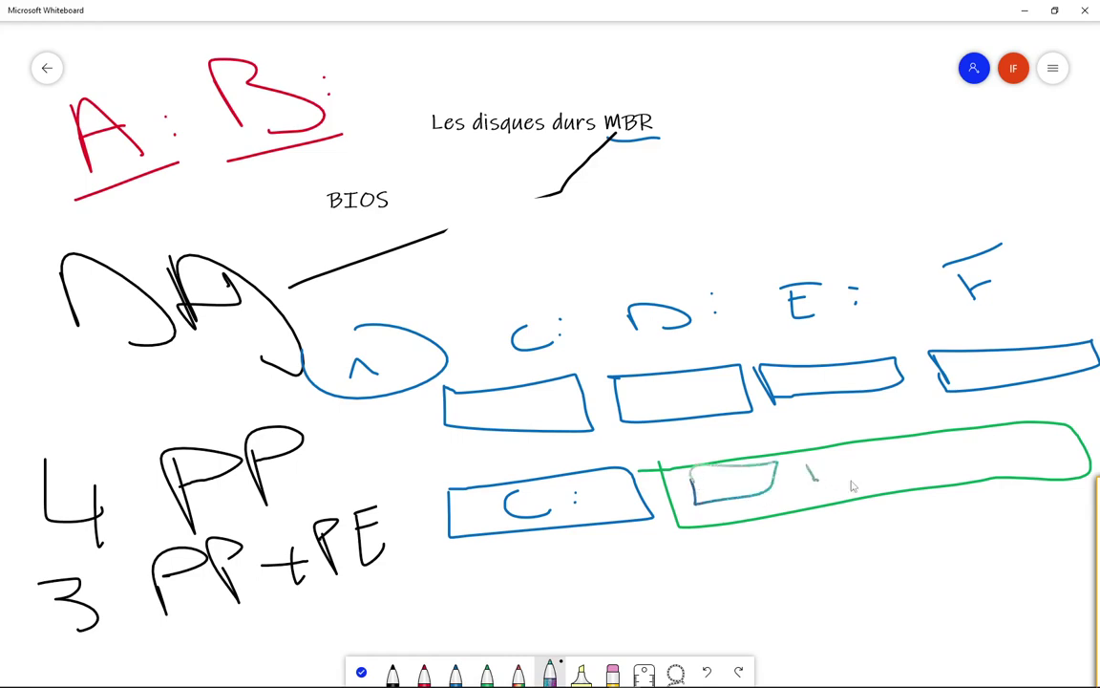
mouse_move(803, 459)
left_mouse_down()
mouse_move(889, 456)
mouse_move(802, 456)
left_mouse_up()
mouse_move(910, 458)
left_mouse_down()
mouse_move(984, 465)
mouse_move(917, 441)
mouse_move(910, 457)
left_mouse_up()
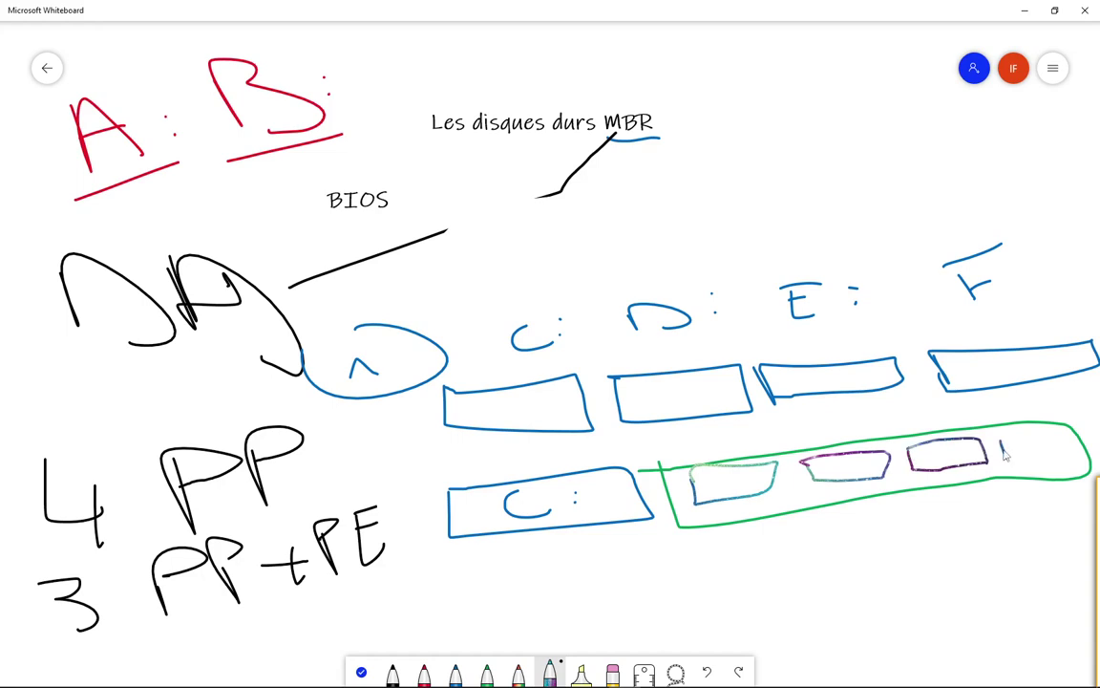
mouse_move(1001, 455)
left_mouse_down()
mouse_move(1050, 435)
mouse_move(1018, 461)
left_mouse_up()
Step: In black, write PP under the C: box and PE under the green outline
left_click(392, 671)
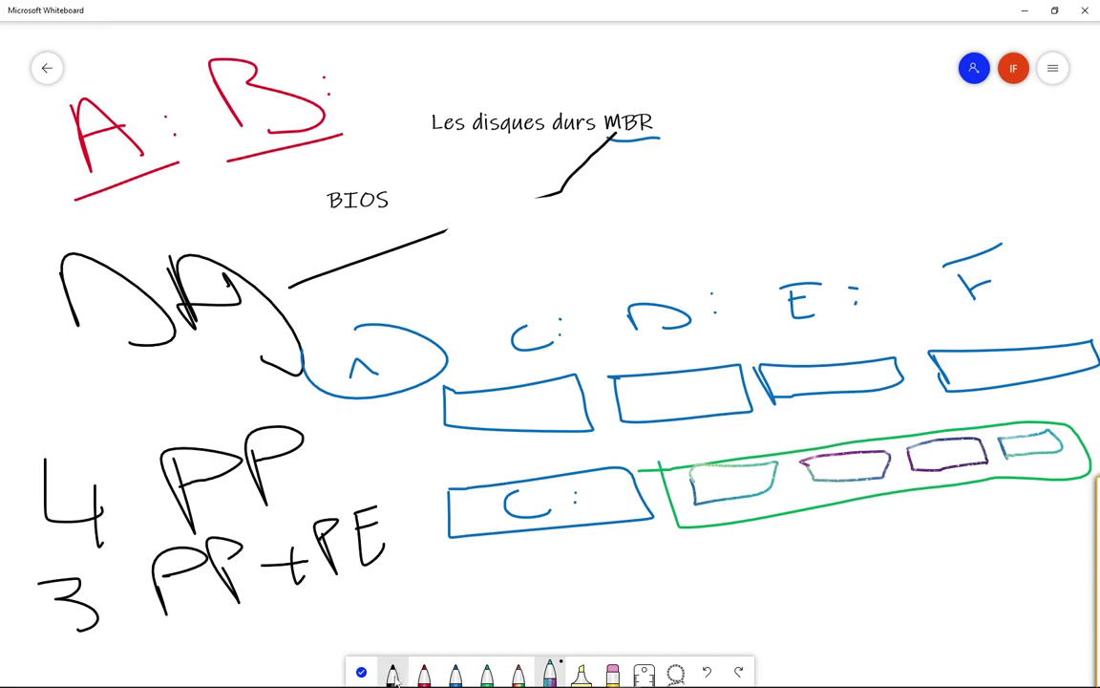
mouse_move(511, 547)
left_mouse_down()
mouse_move(521, 585)
mouse_move(521, 559)
left_mouse_up()
left_click_drag(509, 547, 571, 575)
left_click_drag(550, 544, 563, 567)
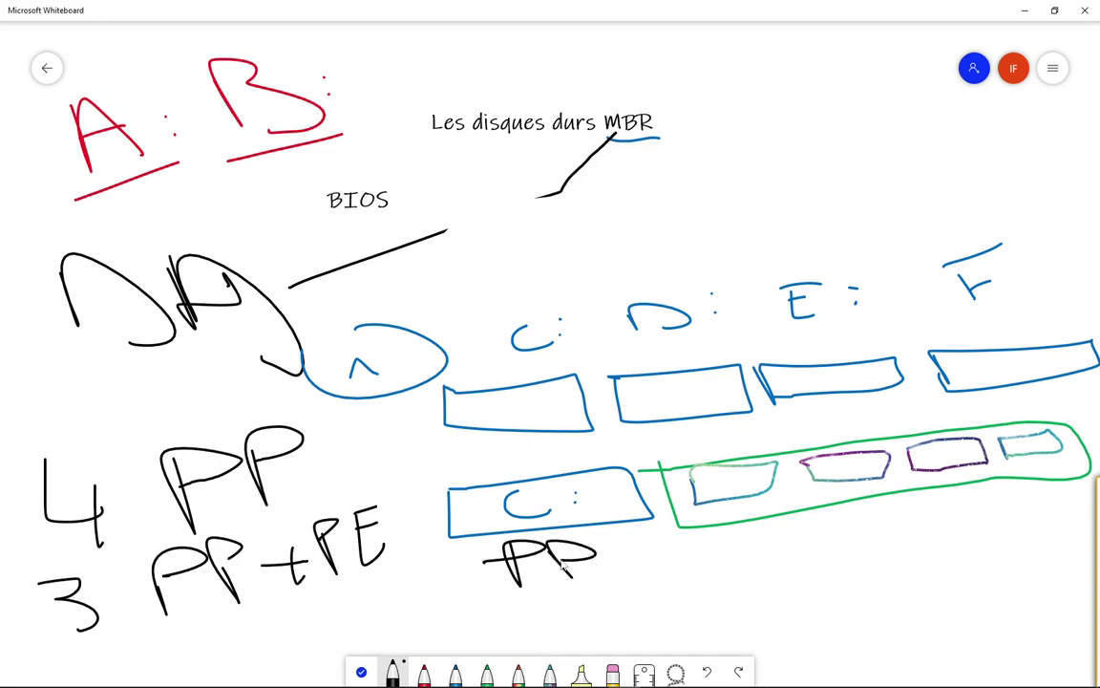
mouse_move(686, 550)
left_mouse_down()
mouse_move(688, 585)
mouse_move(716, 561)
mouse_move(746, 576)
mouse_move(751, 543)
left_mouse_up()
Step: Join the four small boxes with converging lines labelled "L. Logique"
left_click_drag(757, 490, 907, 592)
left_click_drag(874, 478, 907, 592)
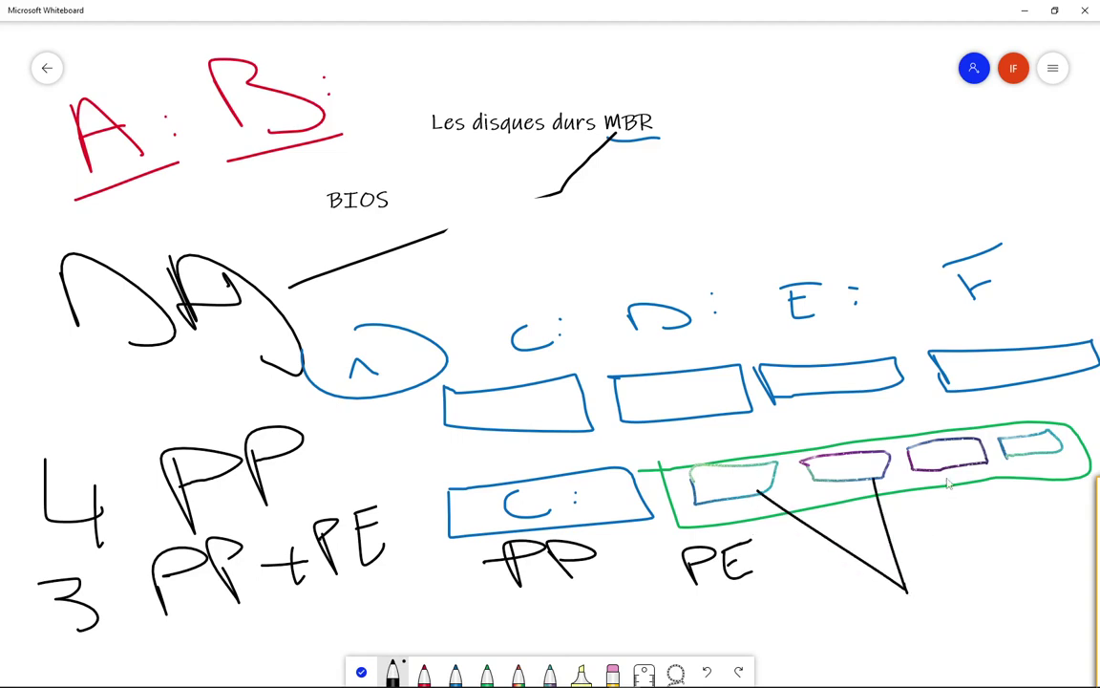
left_click_drag(947, 466, 919, 592)
mouse_move(1026, 449)
left_mouse_down()
mouse_move(955, 582)
mouse_move(926, 599)
left_mouse_up()
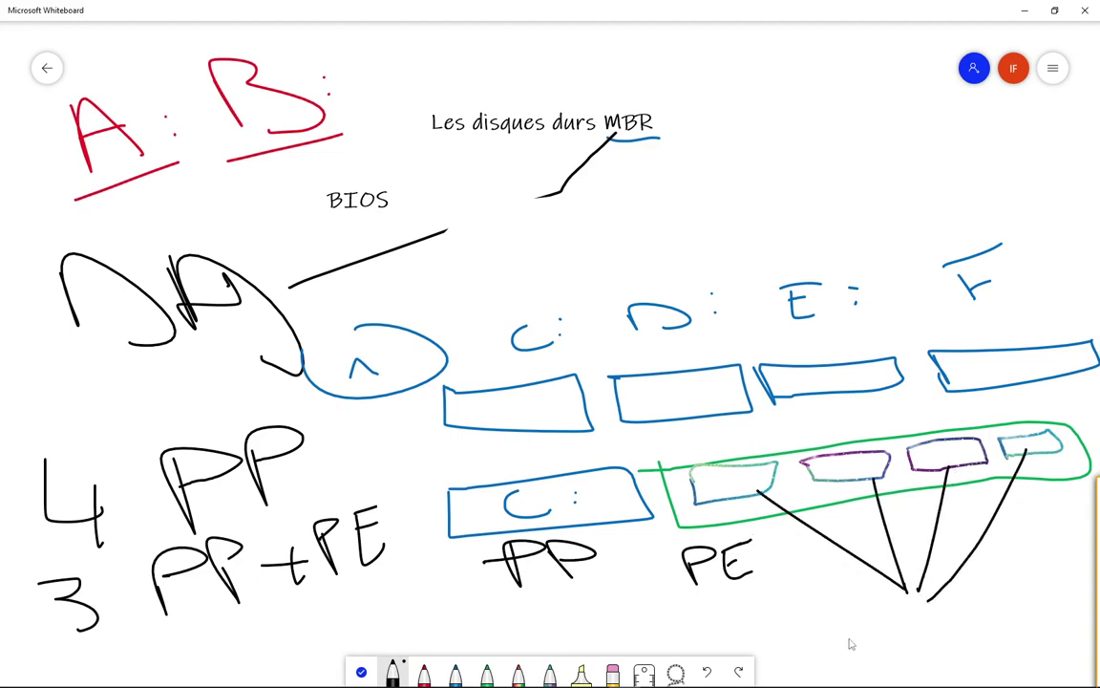
left_click_drag(823, 622, 869, 653)
left_click(898, 644)
mouse_move(923, 604)
left_mouse_down()
mouse_move(955, 655)
mouse_move(984, 669)
left_mouse_up()
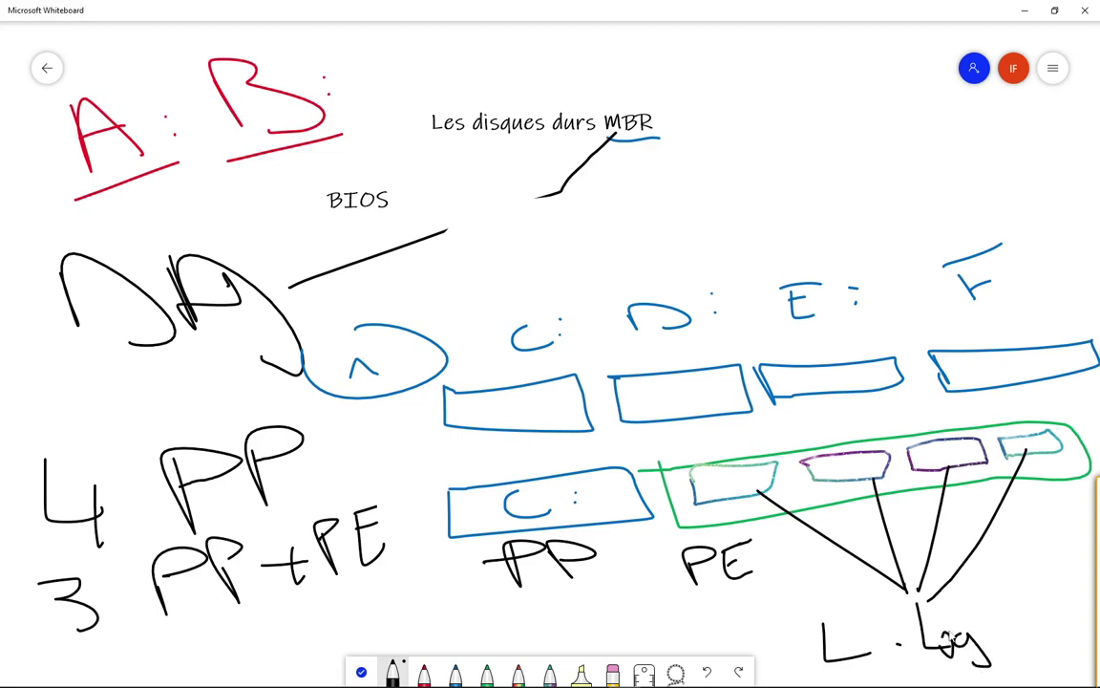
mouse_move(984, 625)
left_mouse_down()
mouse_move(982, 637)
mouse_move(1015, 666)
mouse_move(1049, 633)
mouse_move(1084, 630)
left_mouse_up()
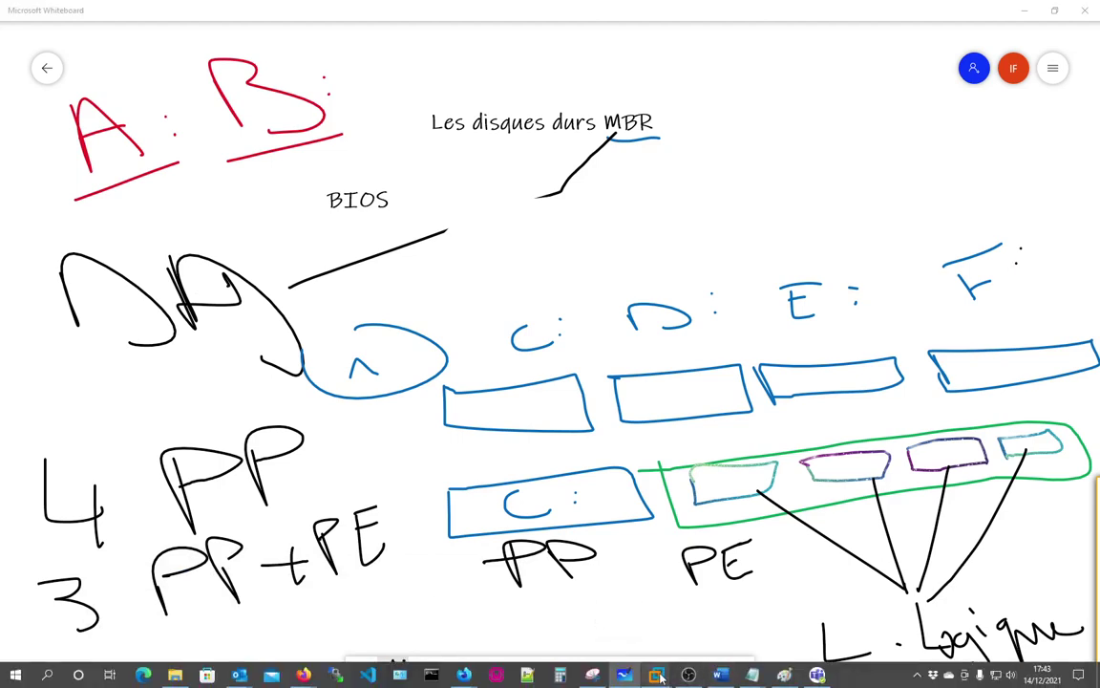
Step: Start a new virtual machine installing from the D:\Windows 10.iso disc image
mouse_move(654, 674)
left_click(210, 585)
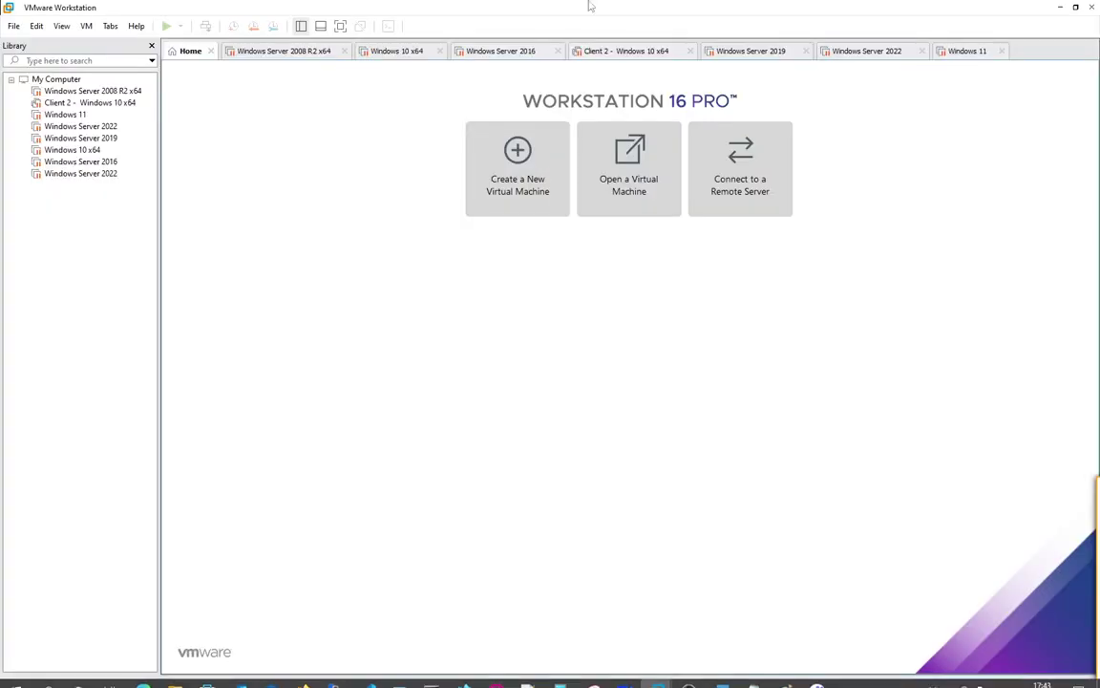
left_click(13, 25)
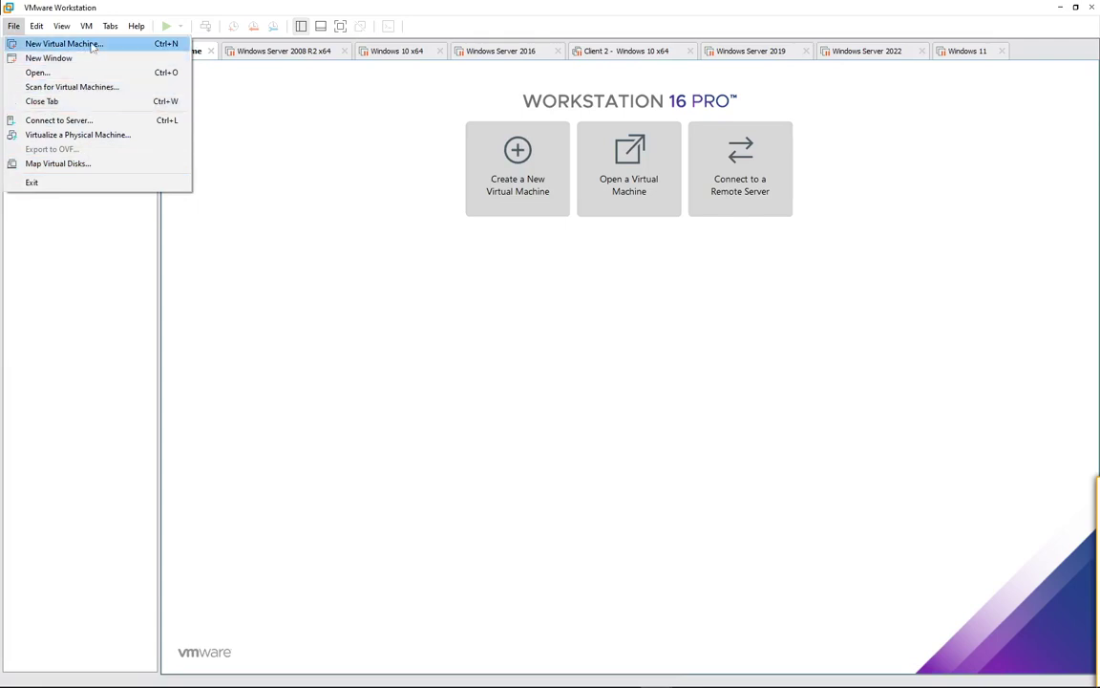
left_click(92, 45)
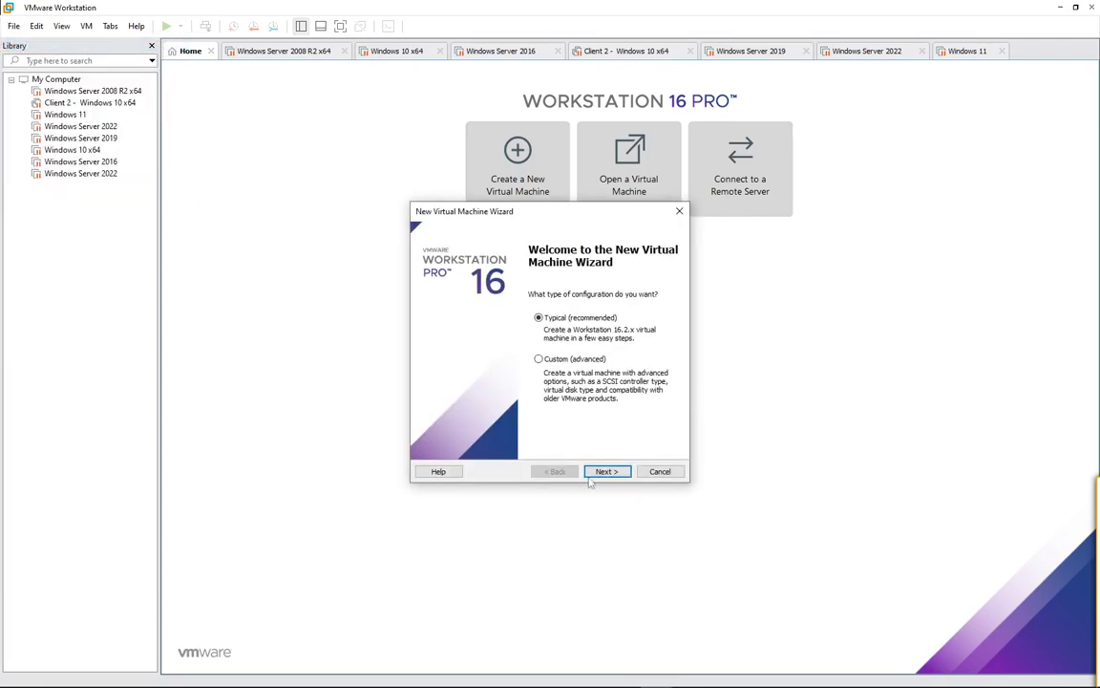
left_click(597, 471)
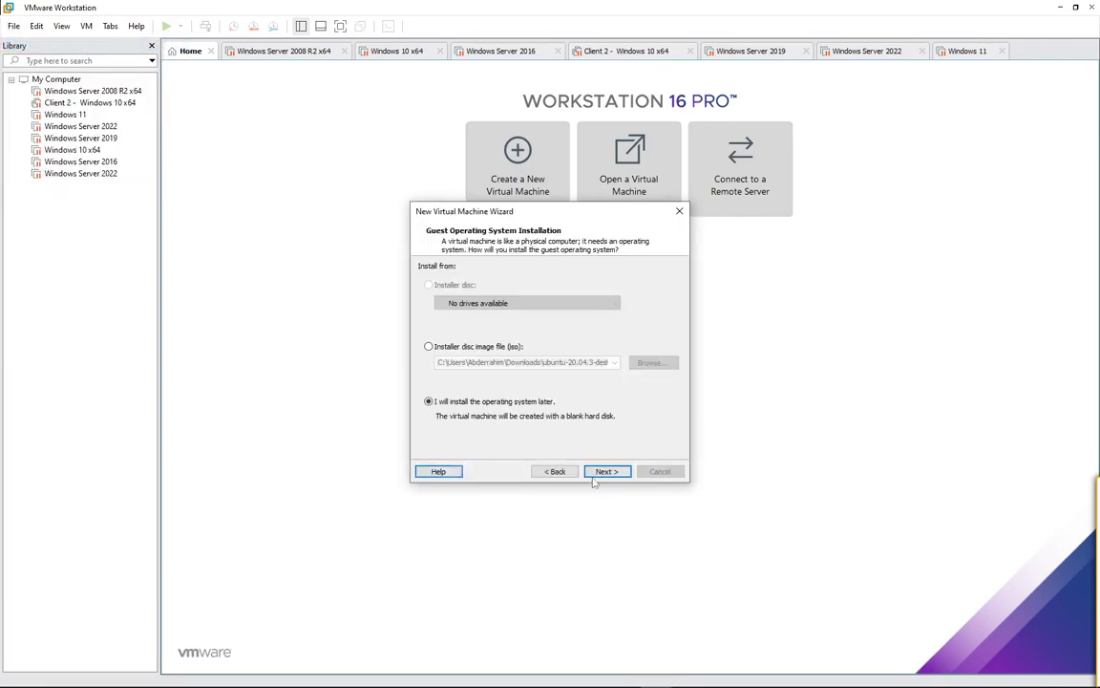
left_click(429, 346)
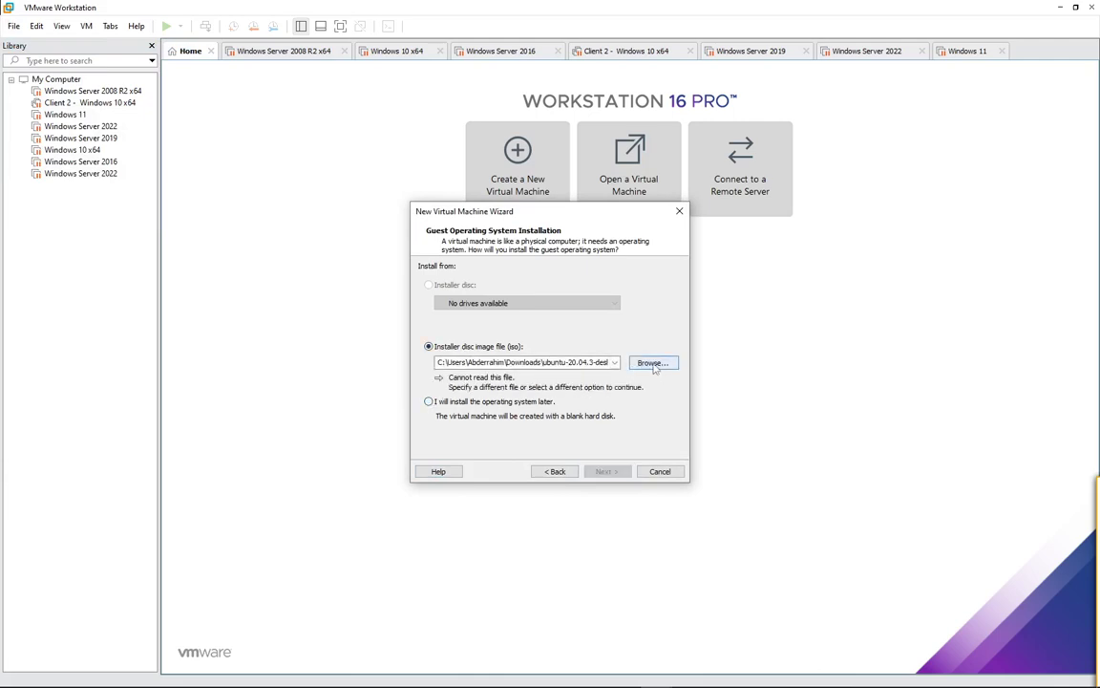
left_click(652, 363)
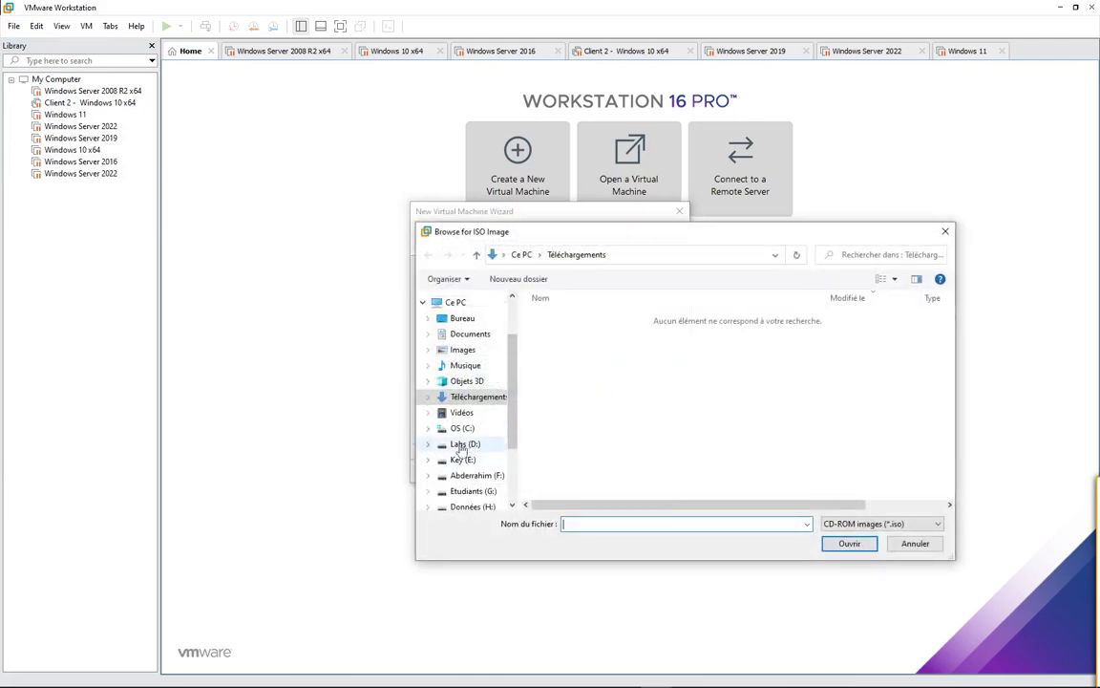
left_click(468, 445)
left_click(573, 484)
double_click(572, 483)
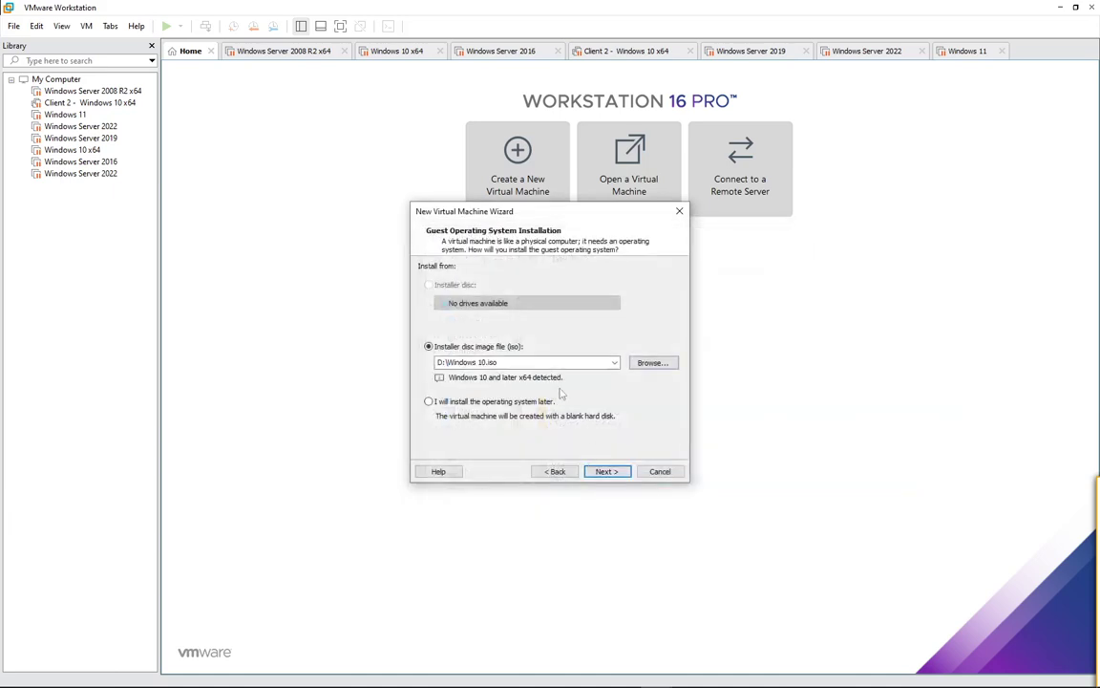
left_click(607, 471)
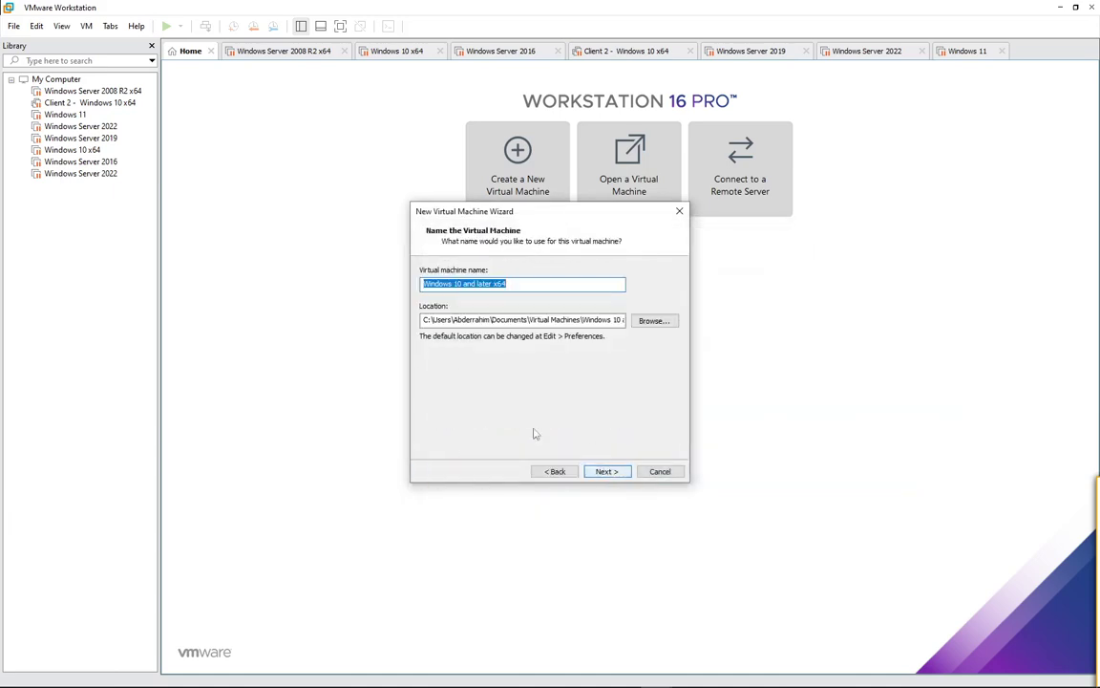
Step: Set the VM location to a new folder "test Win 10" on Labs (D:)
left_click(653, 320)
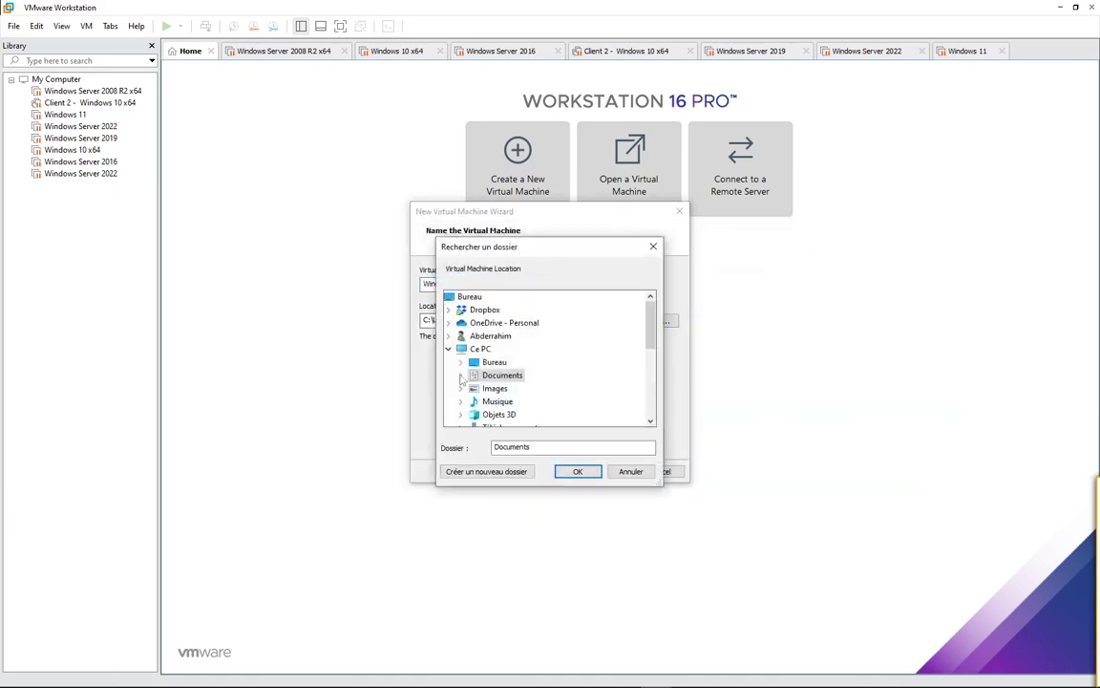
scroll(459, 359, "down", 2)
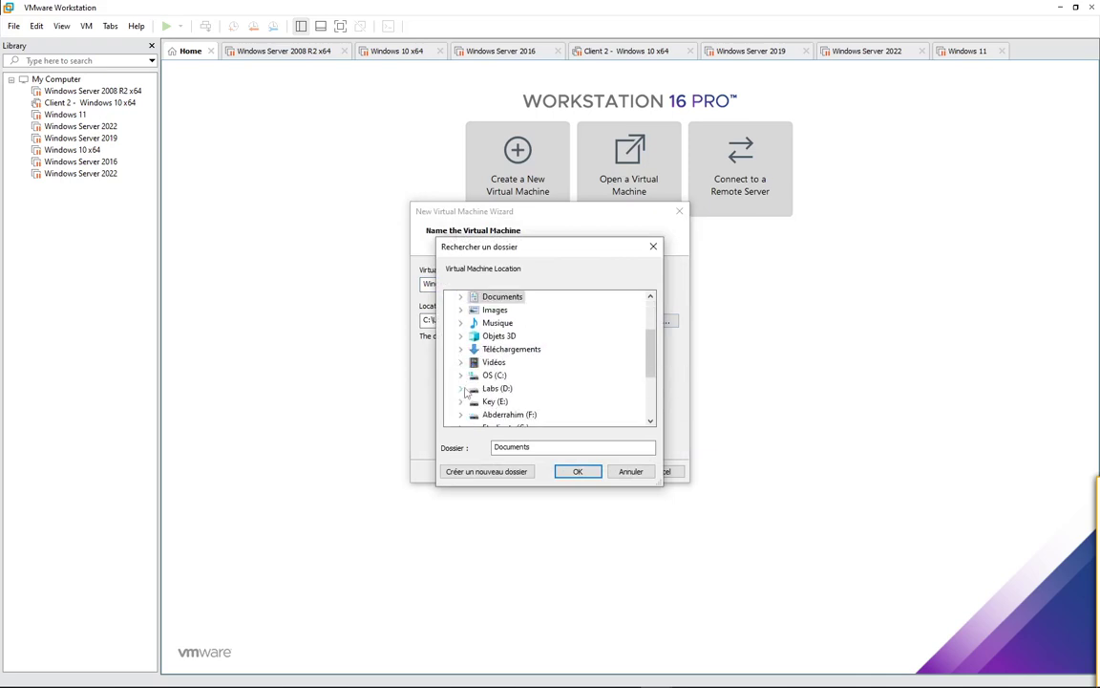
left_click(460, 388)
left_click(497, 297)
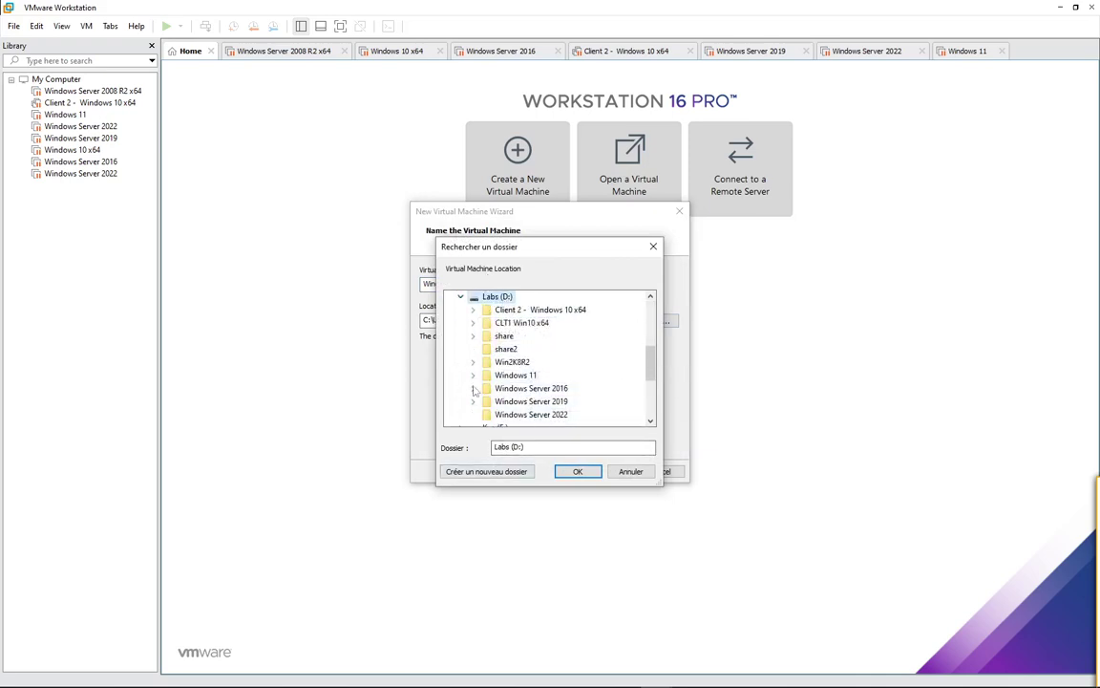
left_click(486, 471)
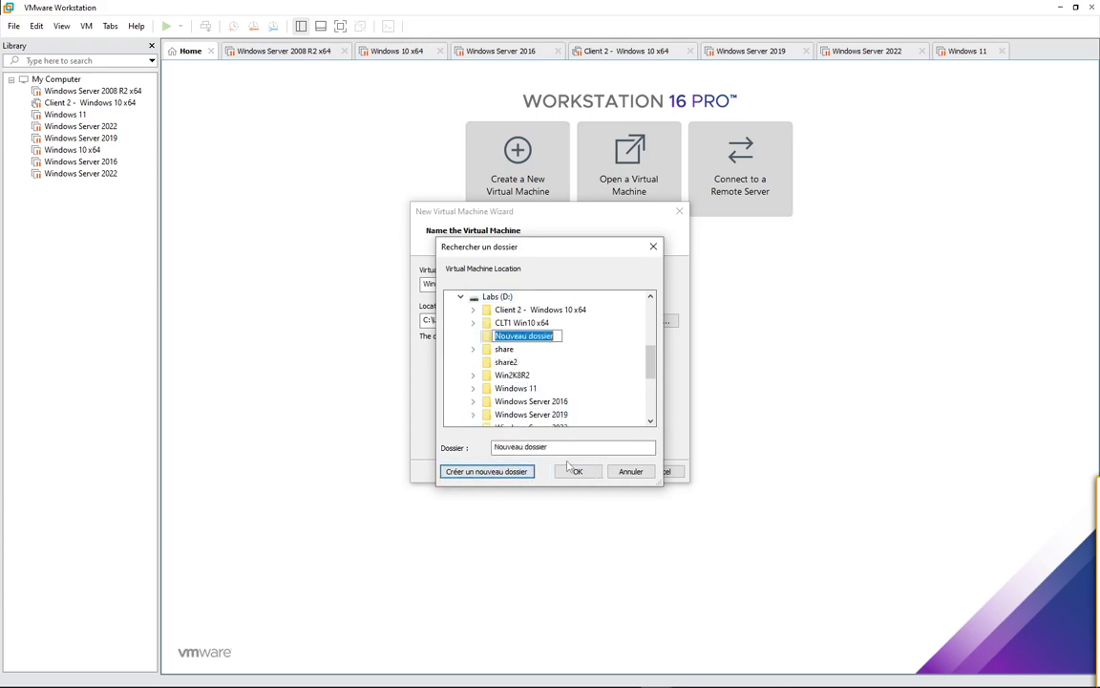
type("test Win")
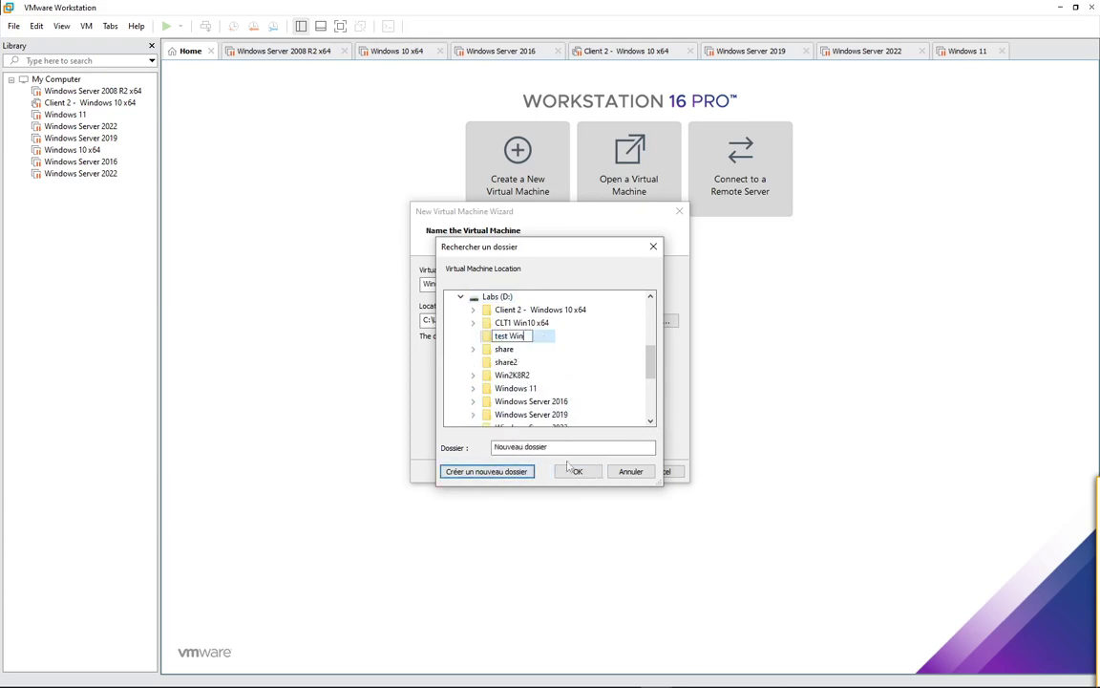
type(" 10")
key("Return")
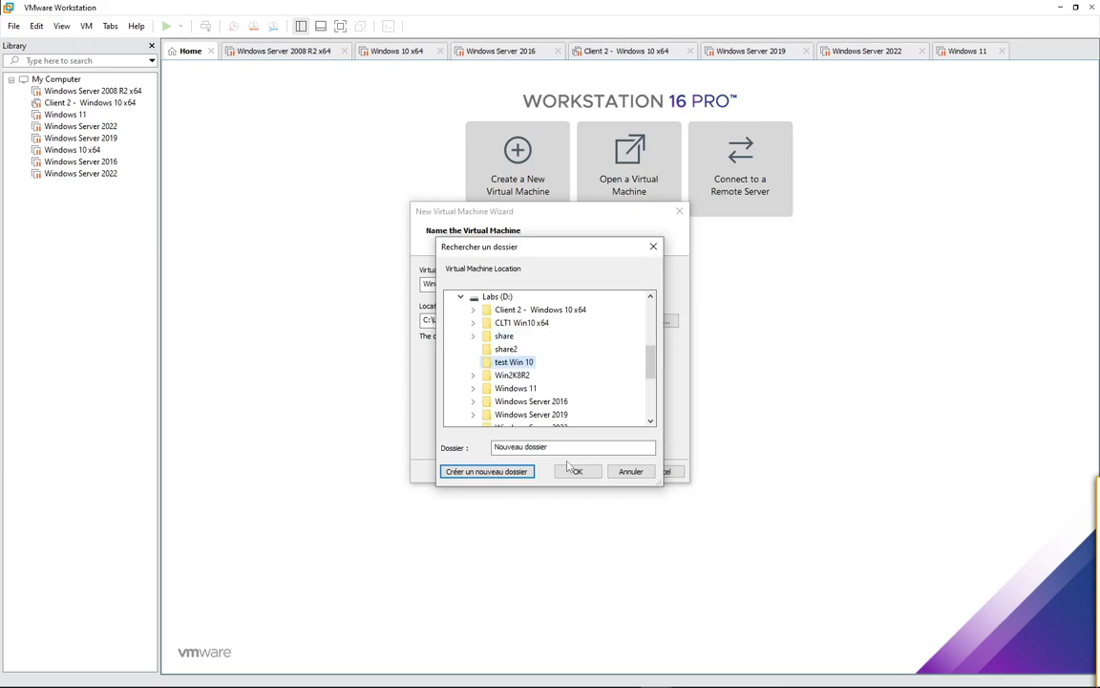
left_click(576, 471)
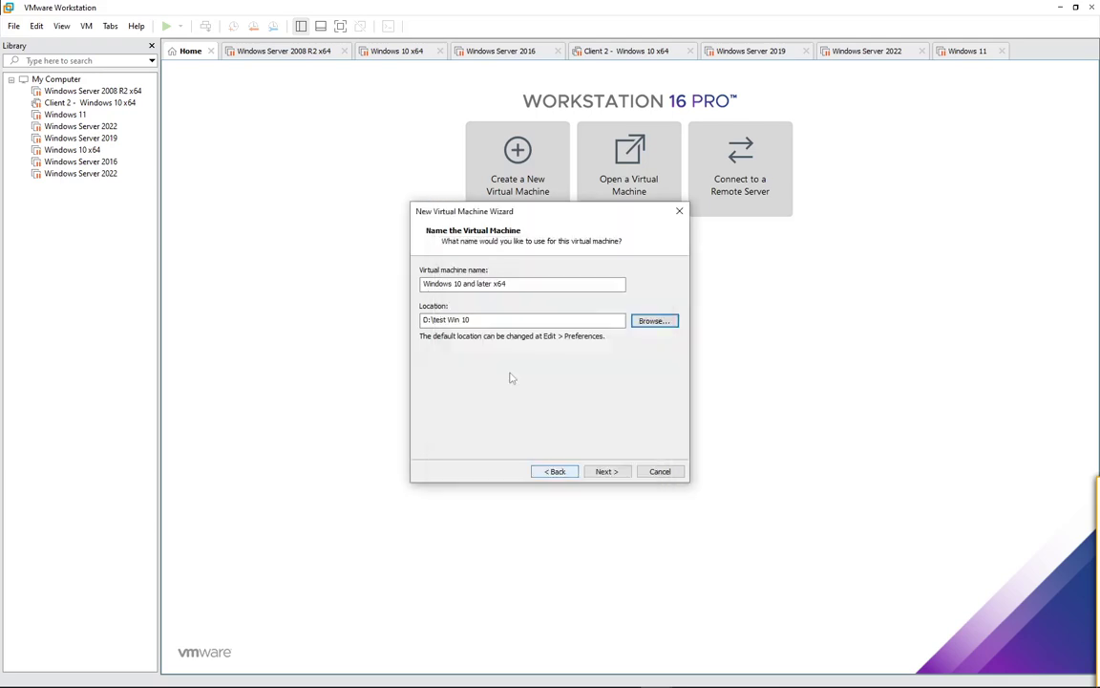
Step: Keep the 60 GB disk capacity and finish creating the VM
left_click(597, 475)
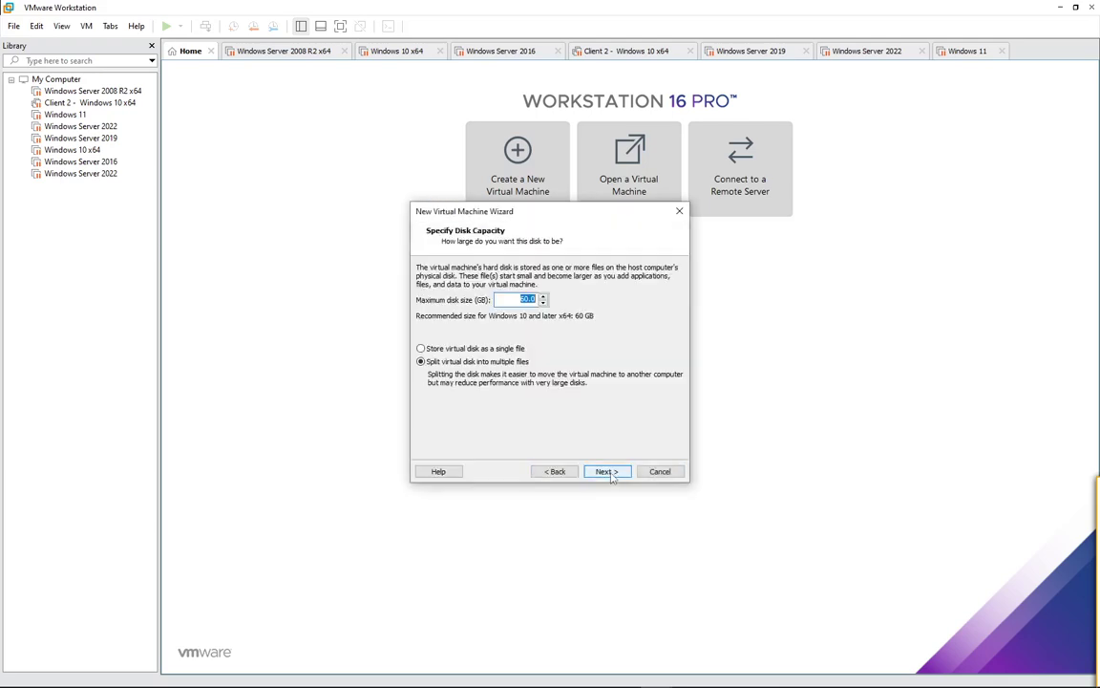
left_click(608, 472)
left_click(606, 472)
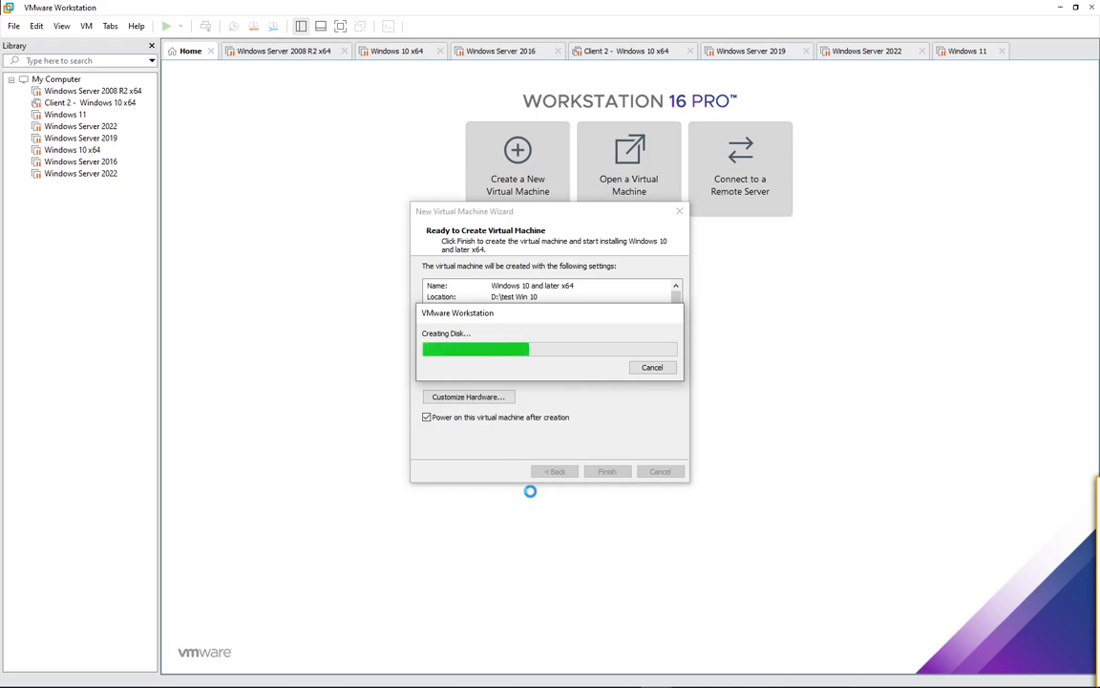
left_click(917, 674)
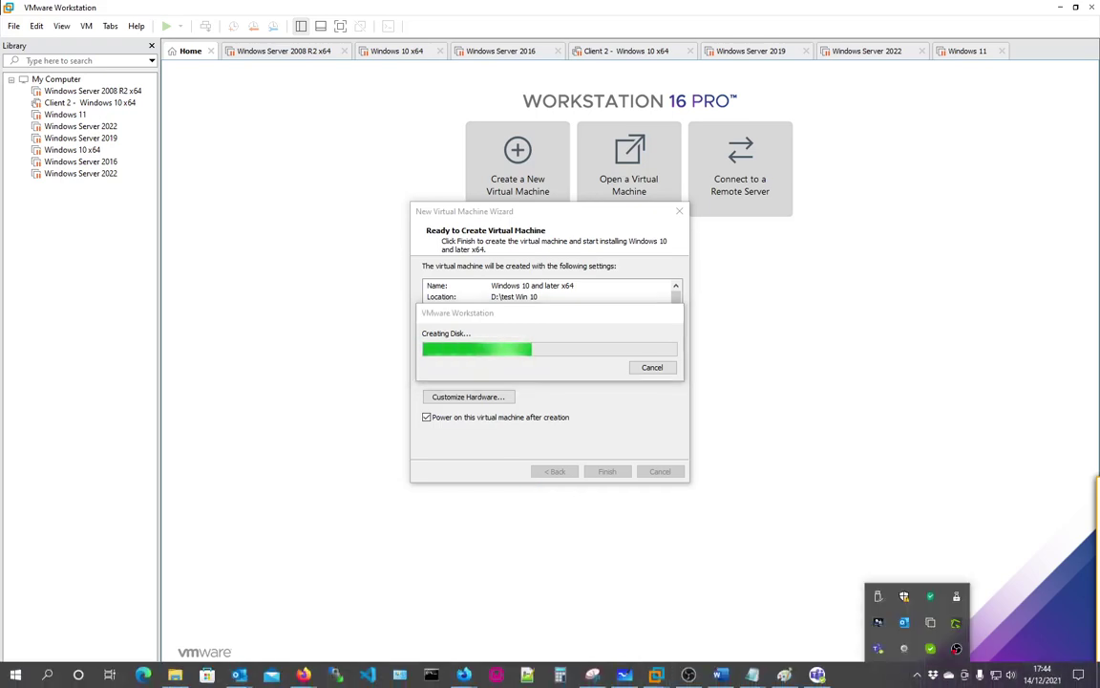
Step: Power on the new Windows 10 and later x64 VM until the boot-from-CD prompt appears
left_click(838, 666)
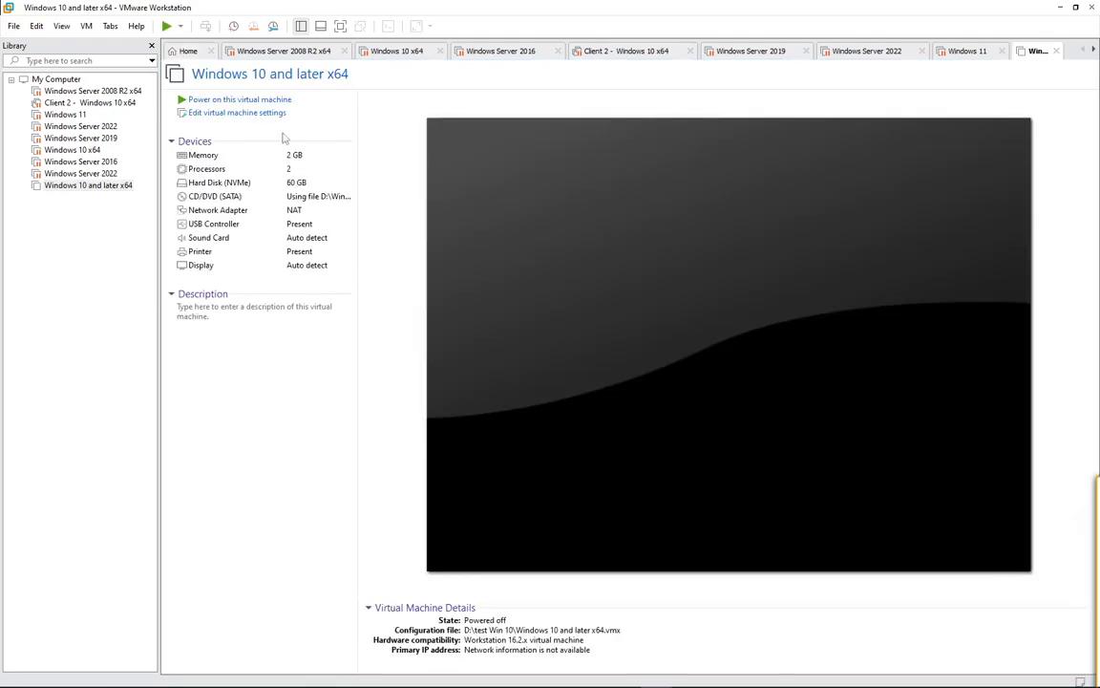
left_click(268, 101)
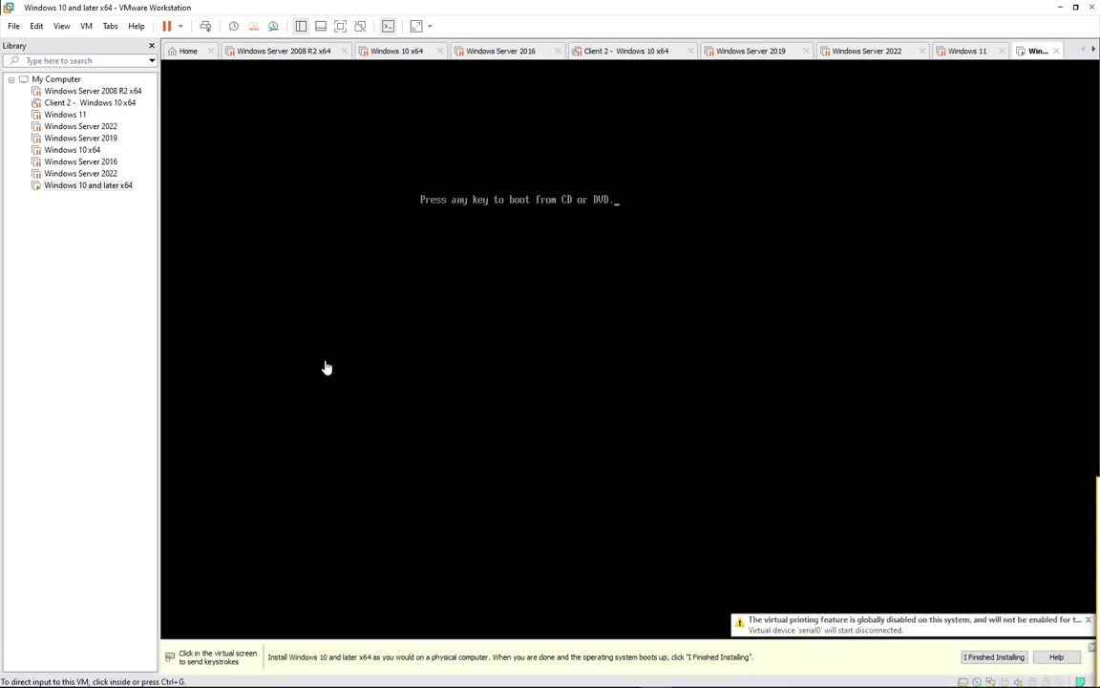
Step: Boot the VM from the Windows DVD, keep French settings and start the installation
left_click(326, 368)
key("Return")
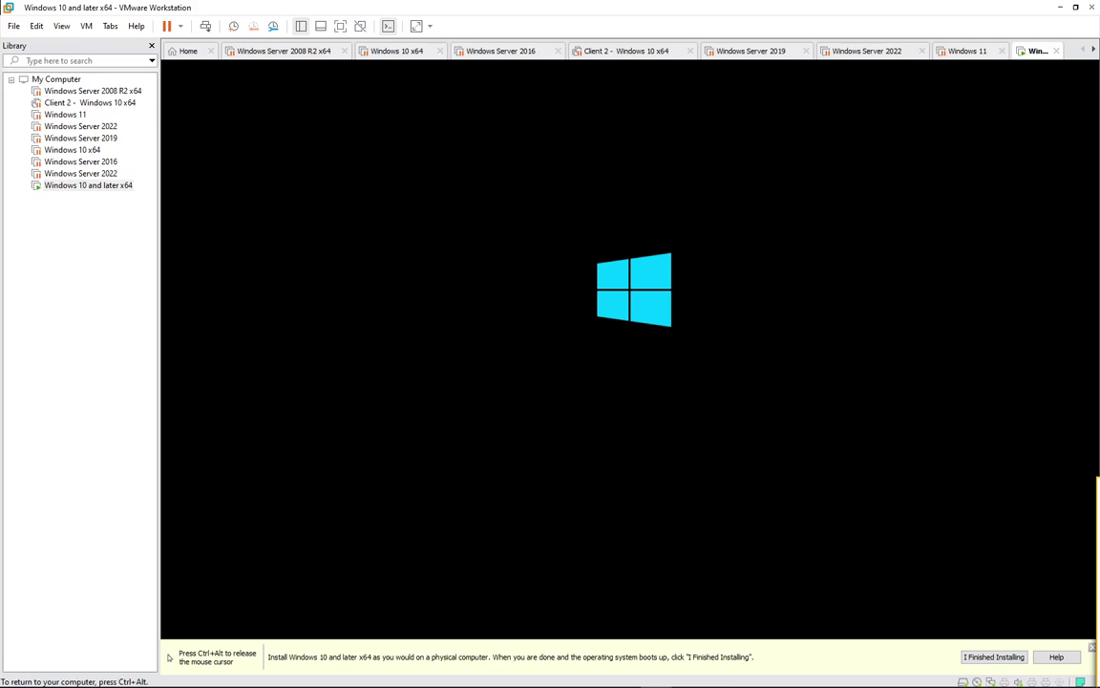
key("ctrl+alt")
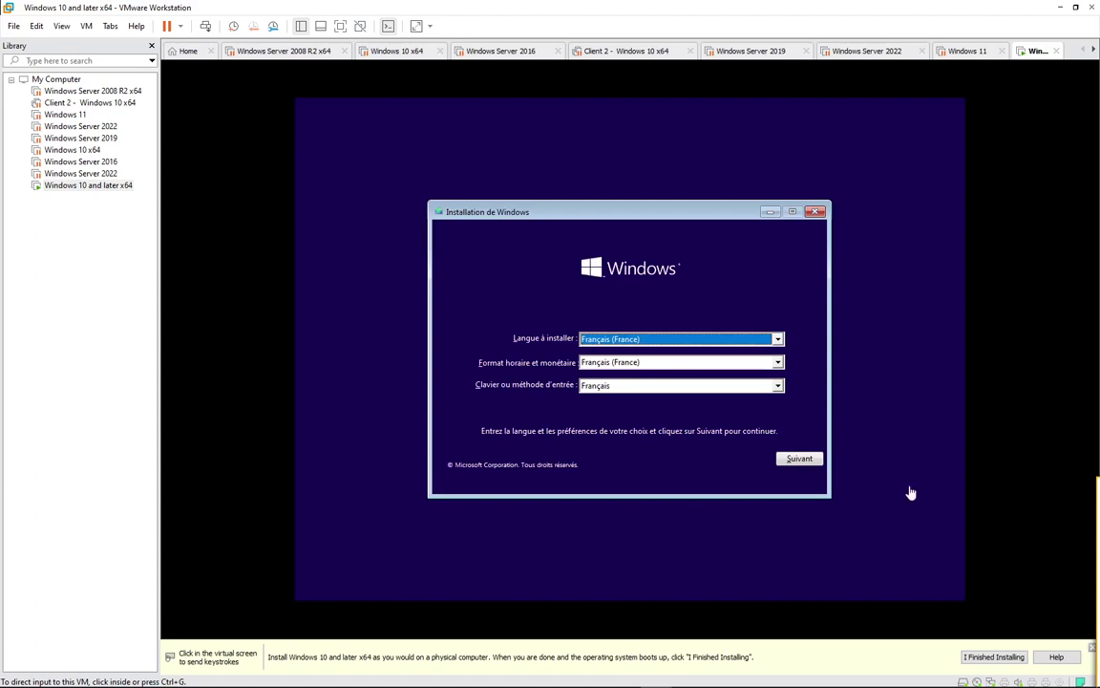
left_click(807, 463)
left_click(805, 463)
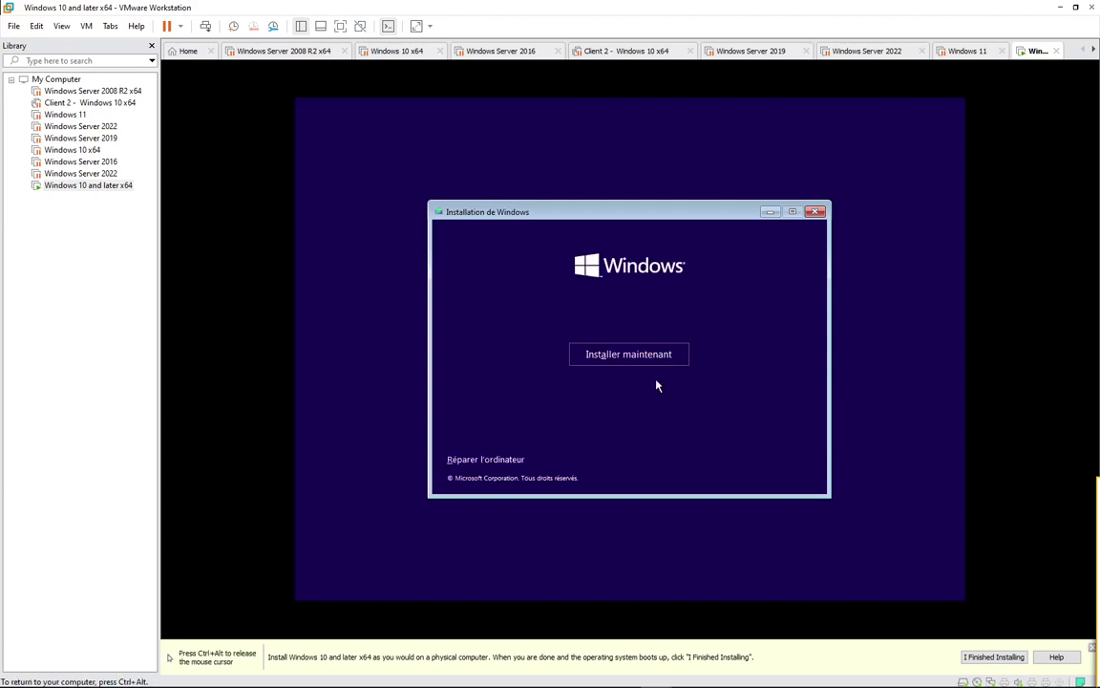
left_click(647, 356)
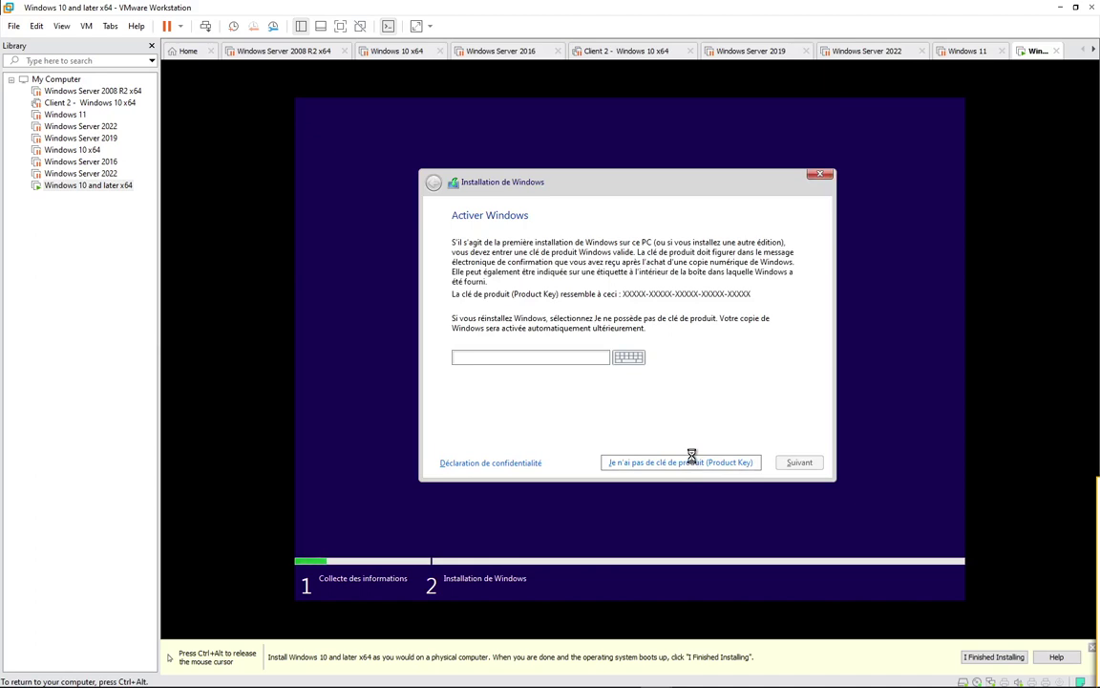
Step: Skip the product key, choose Windows 10 Professionnel, accept the licence, and pick Personnalisé install
left_click(692, 460)
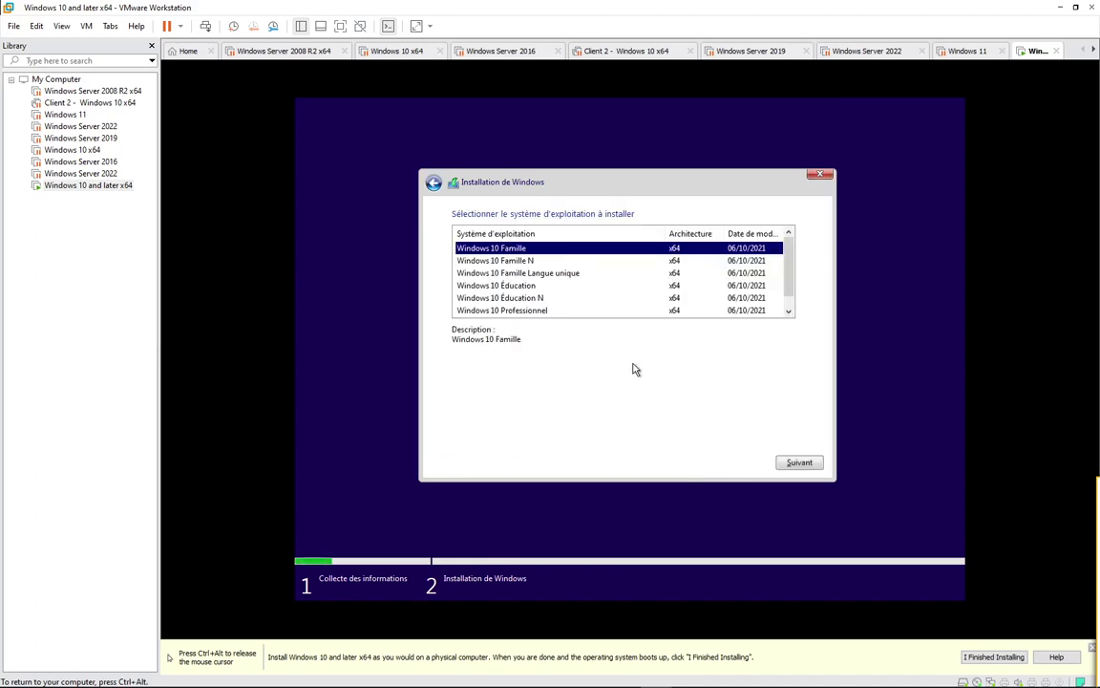
left_click(524, 310)
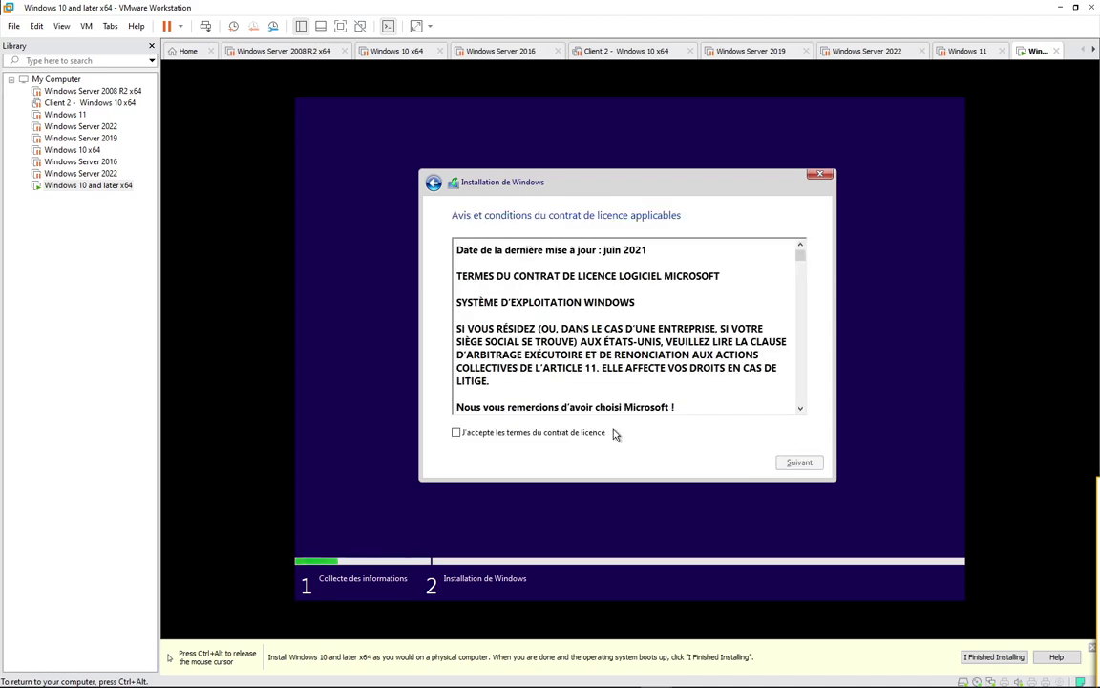
left_click(592, 432)
left_click(783, 466)
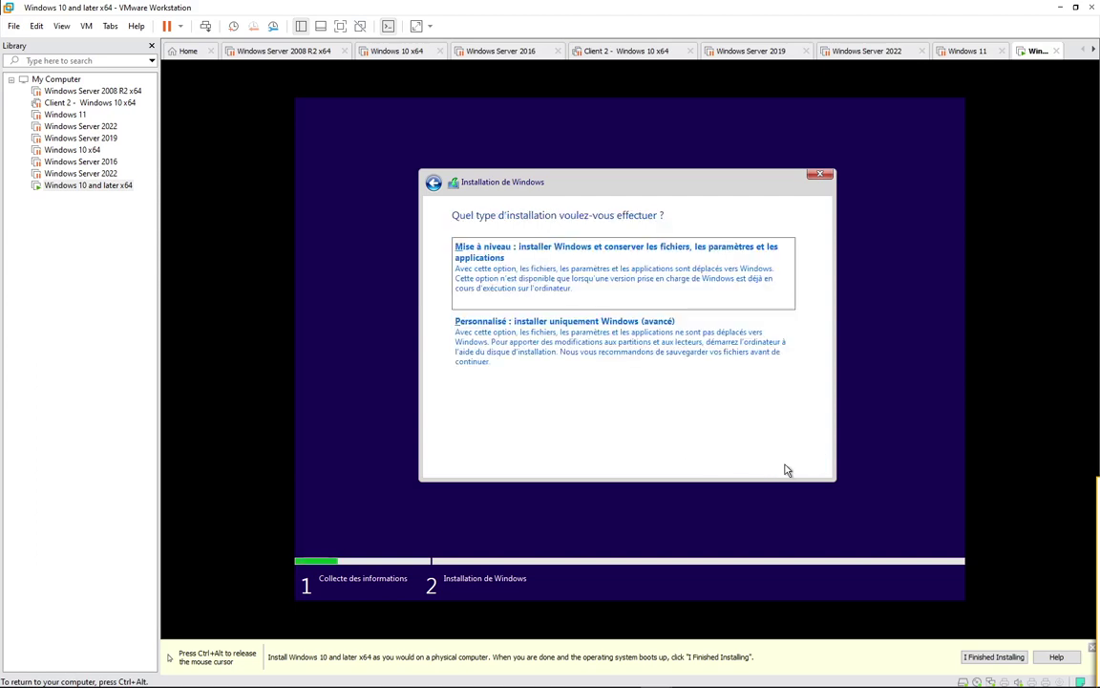
left_click(534, 341)
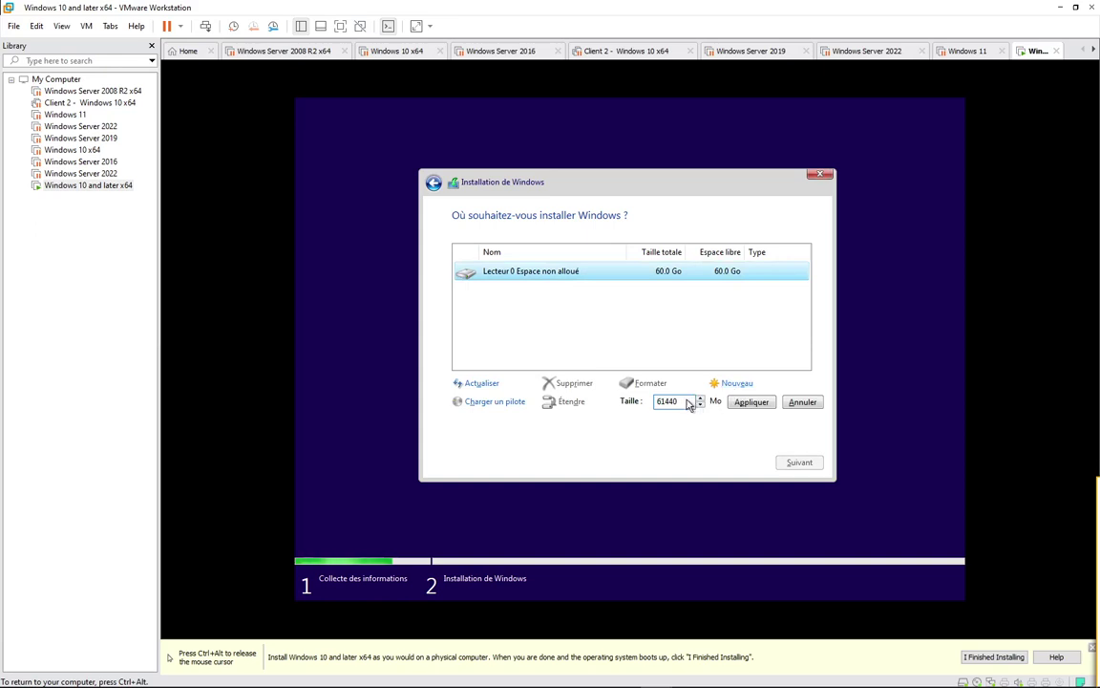
Step: Create the first two 10000 MB primary partitions
left_click_drag(680, 401, 655, 401)
type("61440")
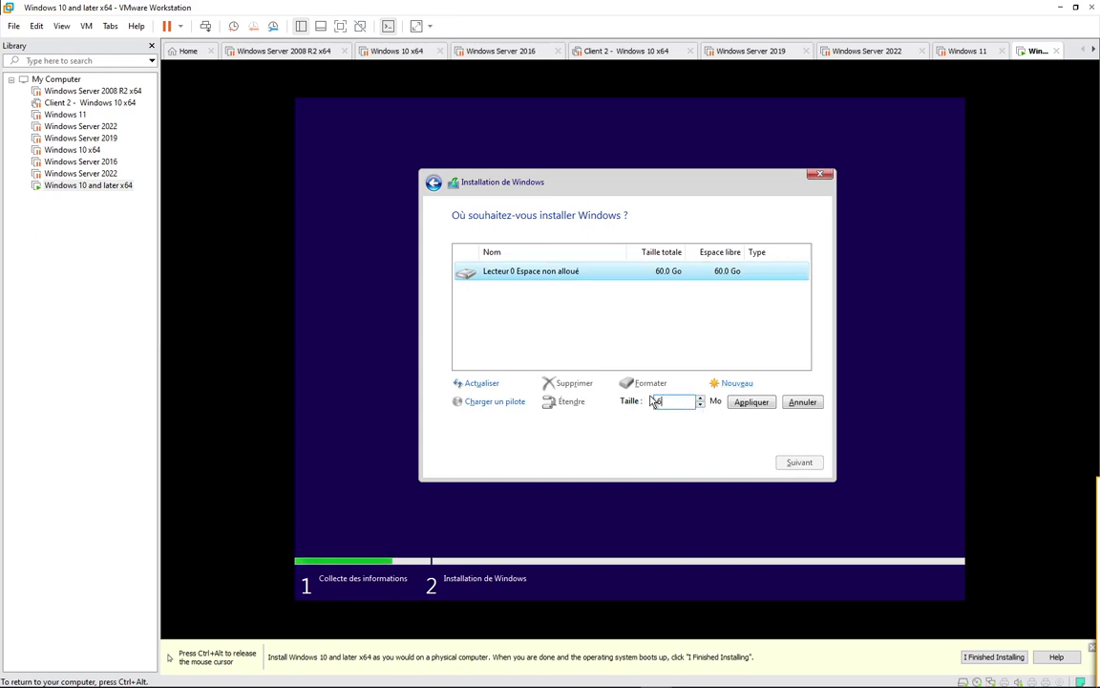
type("10000")
left_click(751, 403)
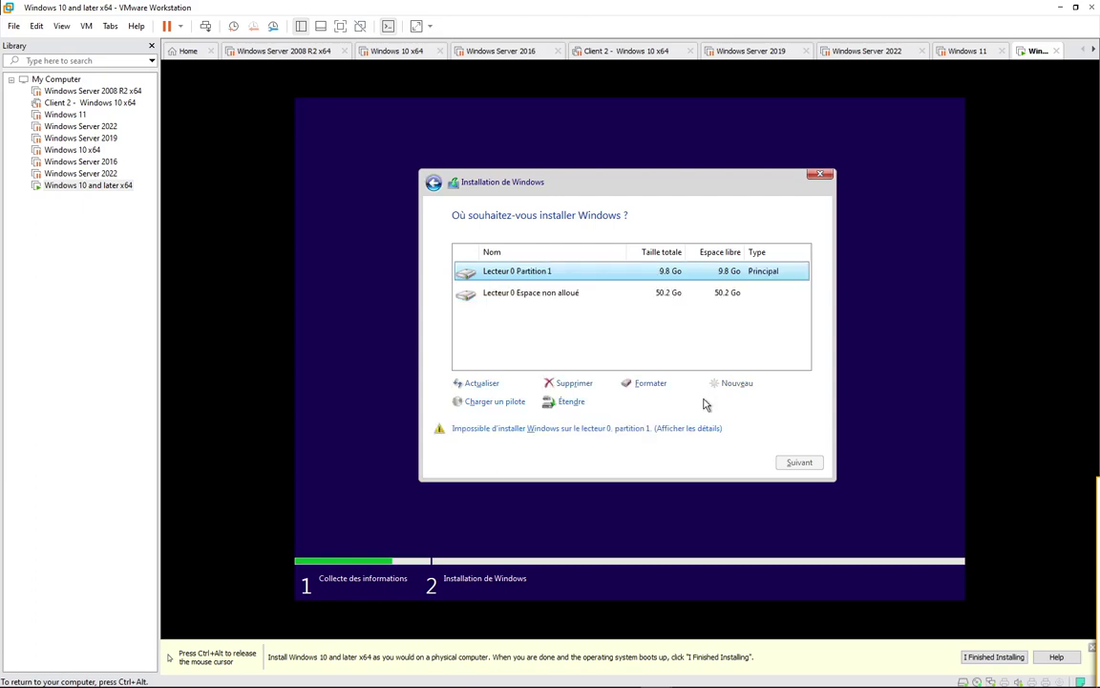
left_click(551, 294)
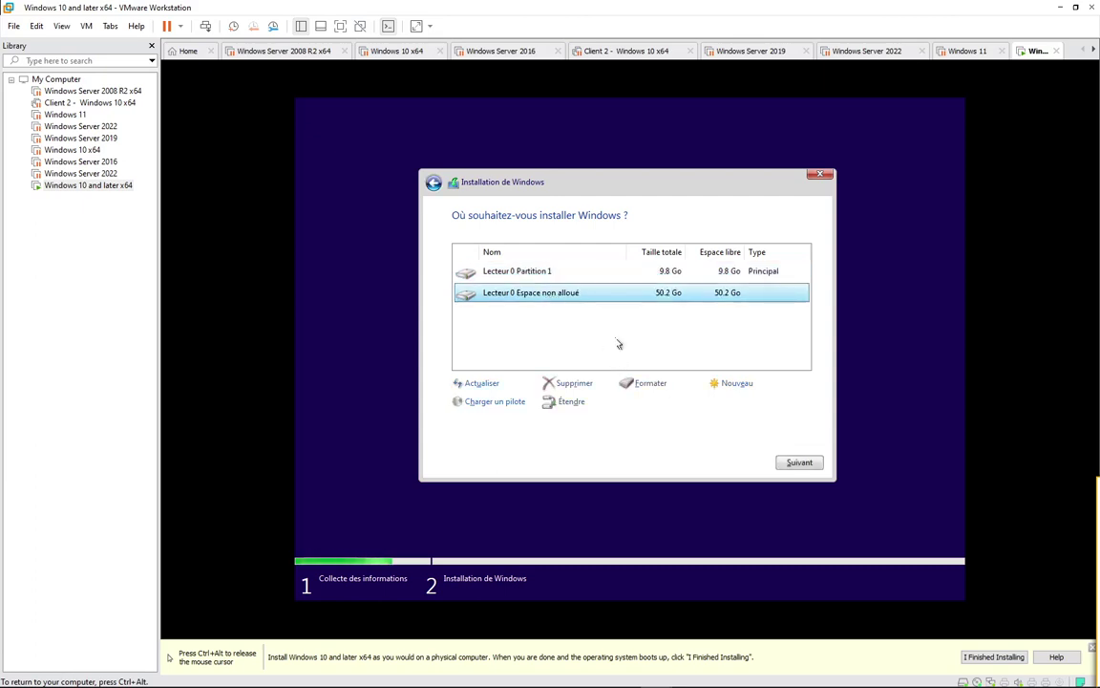
left_click(732, 384)
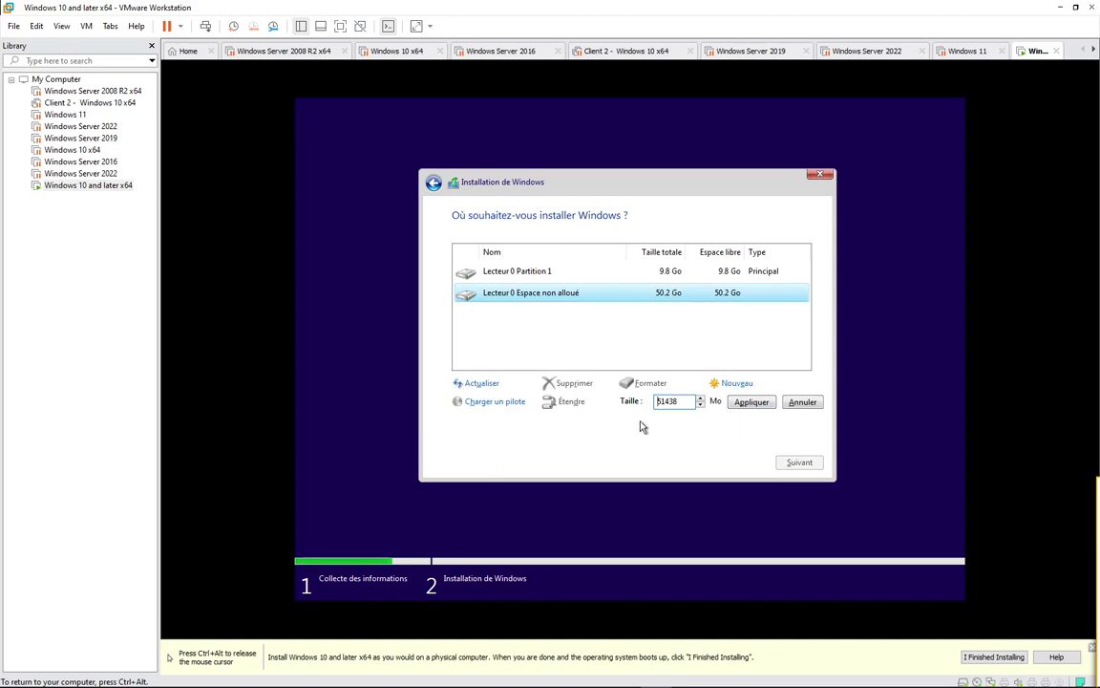
double_click(681, 406)
type("10000")
left_click(754, 404)
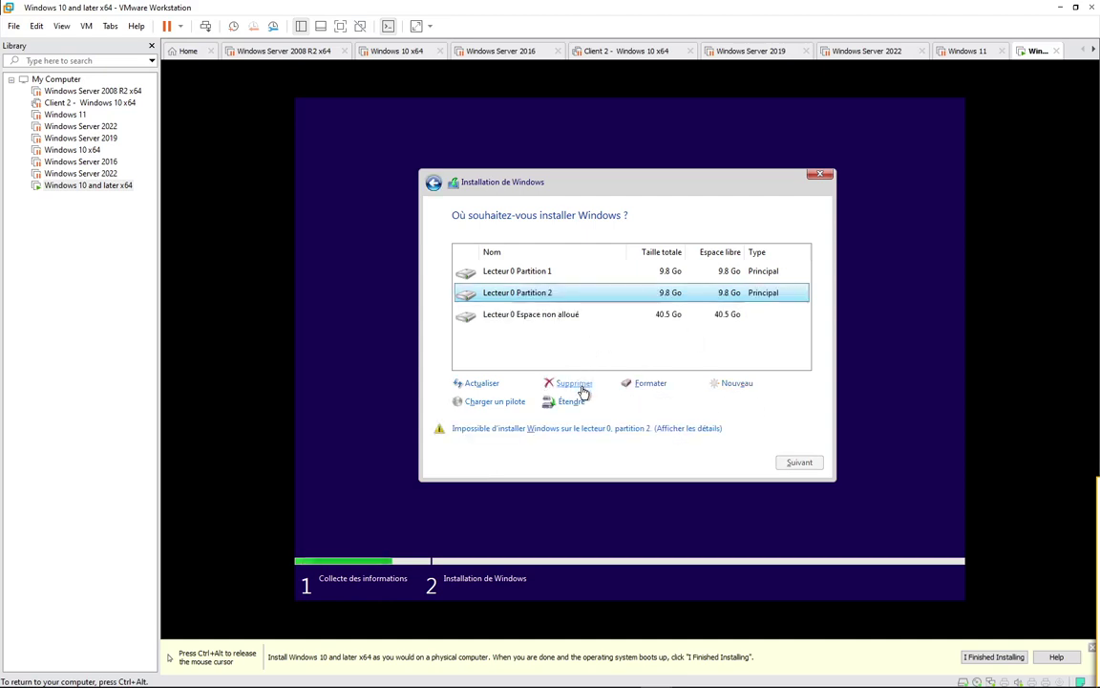
Step: Create a third 10000 MB primary partition from the unallocated space
left_click(553, 314)
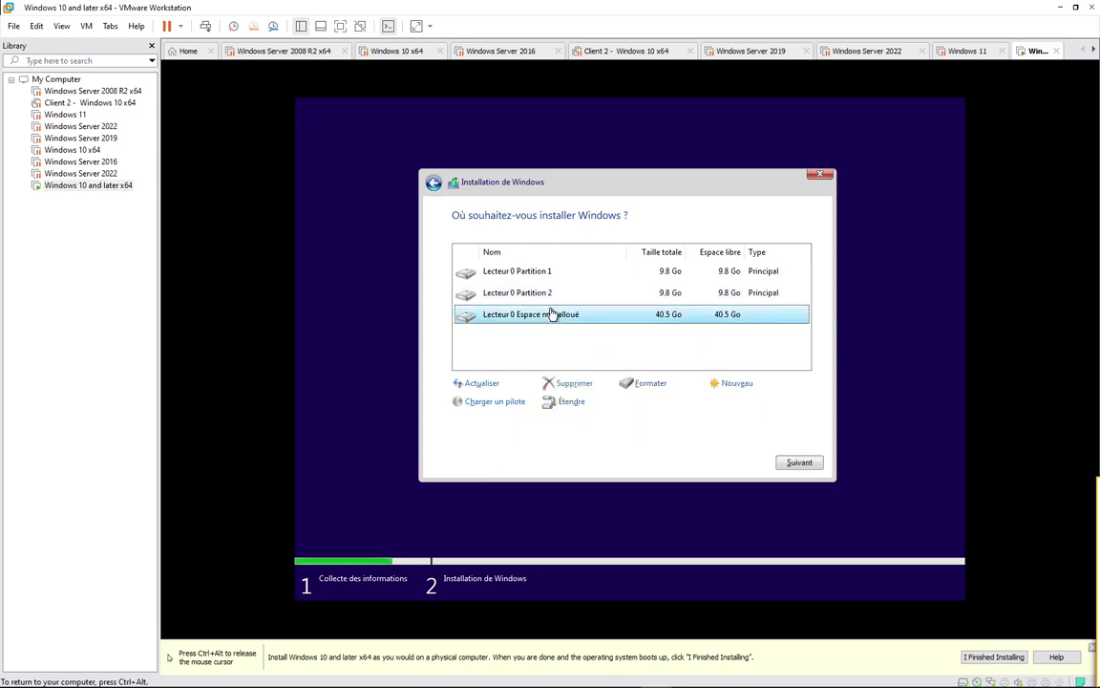
left_click(736, 384)
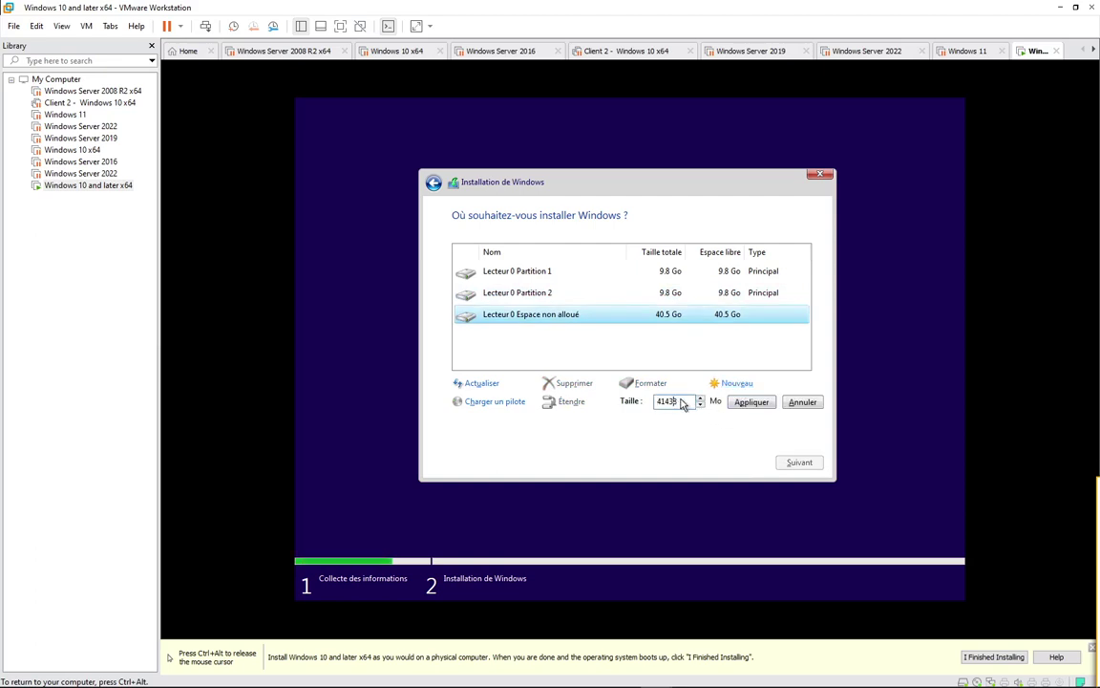
left_click_drag(683, 403, 629, 405)
type("10000")
left_click(741, 402)
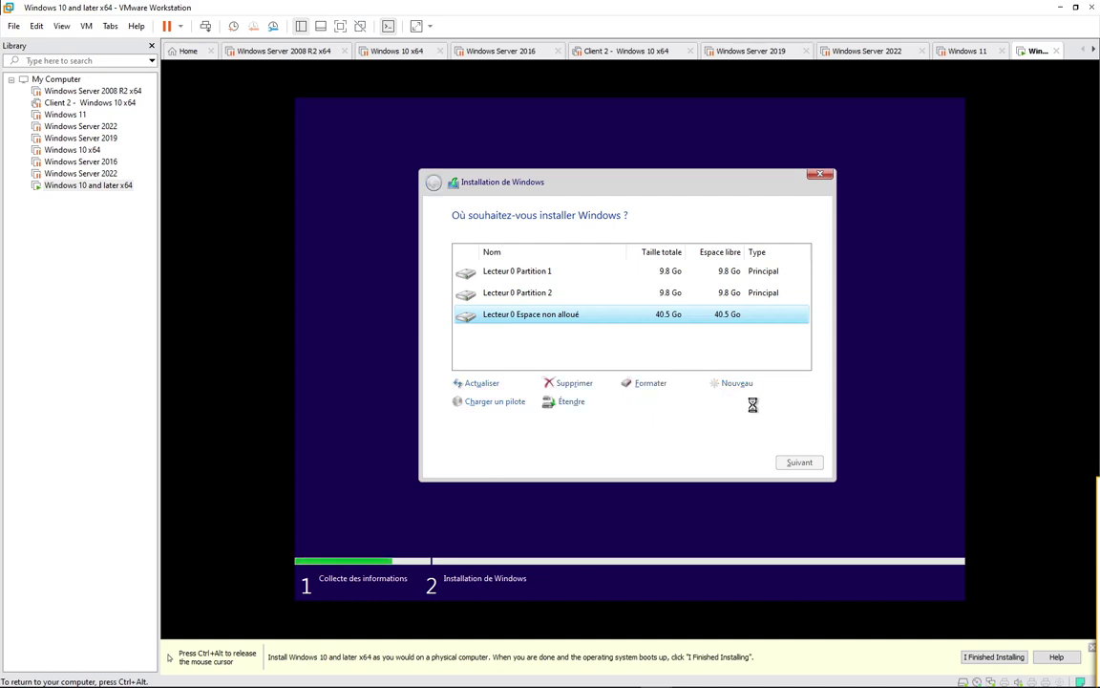
Step: Create Partition 4 and Partition 5 at 10000 MB each from the remaining space
left_click(570, 340)
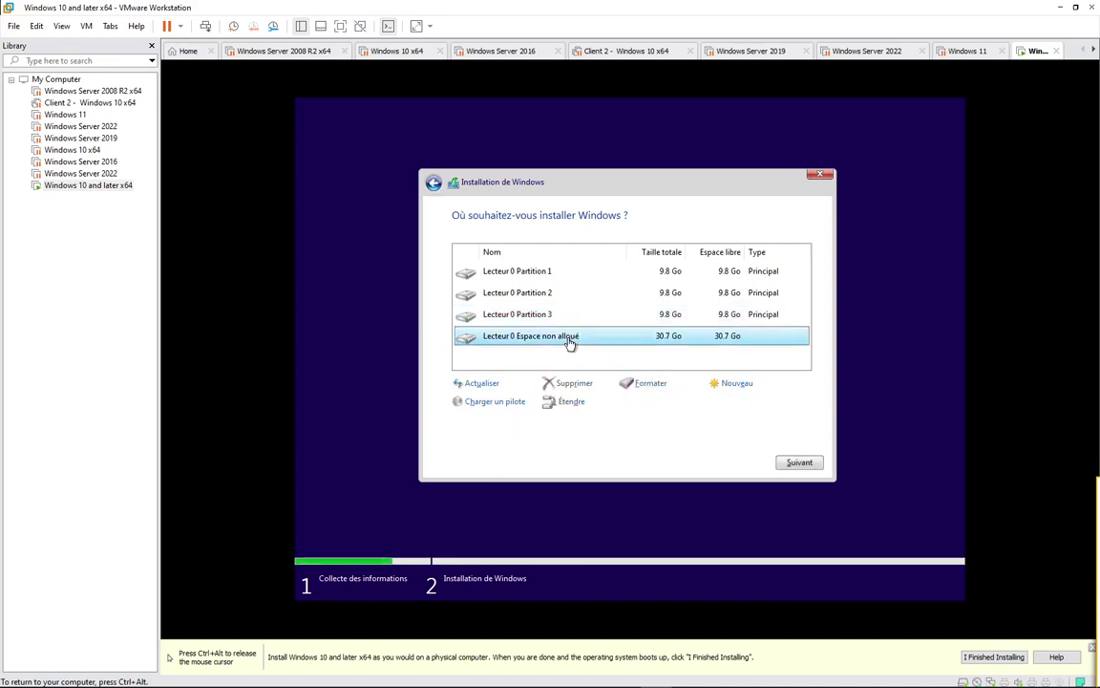
left_click(736, 385)
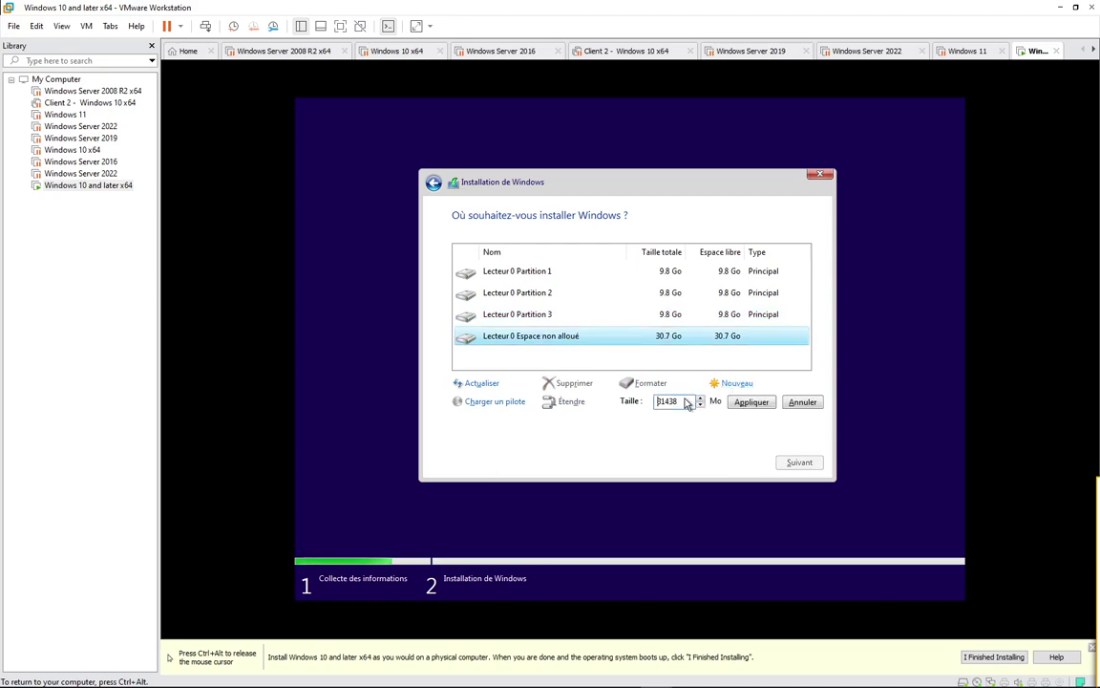
type("10000")
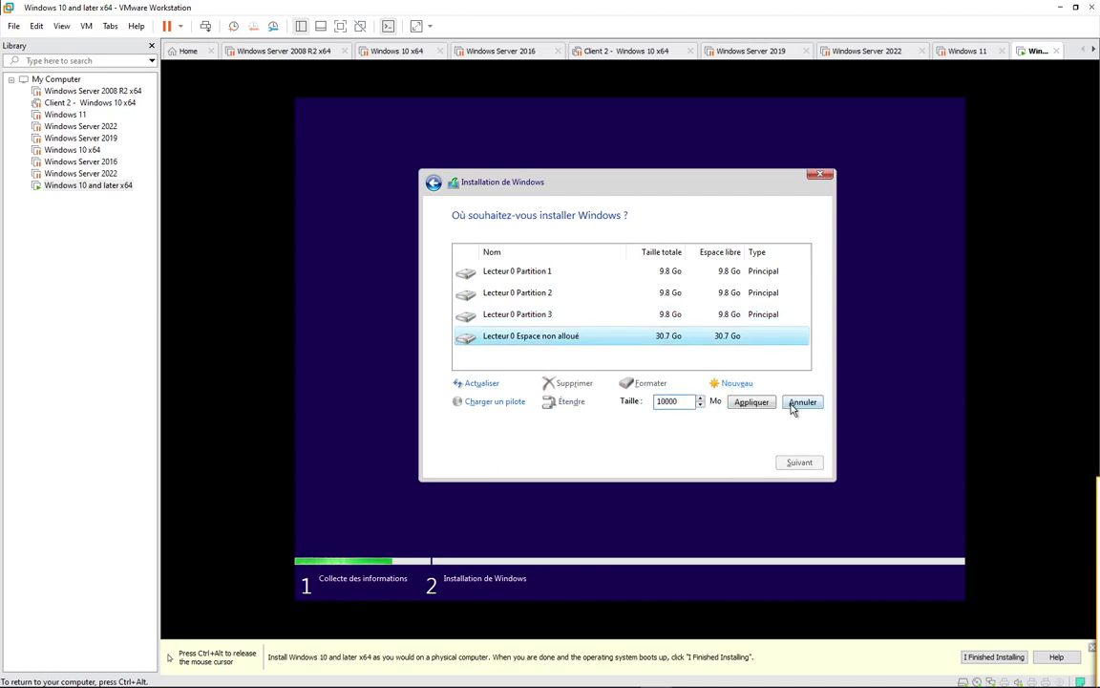
left_click(753, 402)
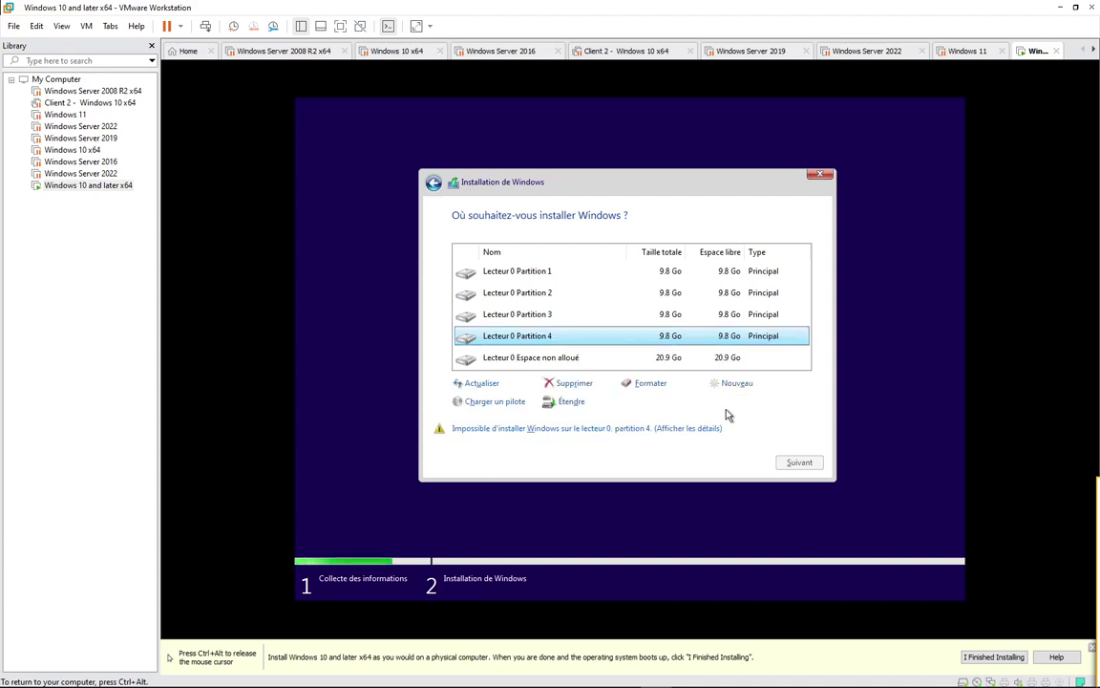
left_click(640, 361)
left_click(723, 387)
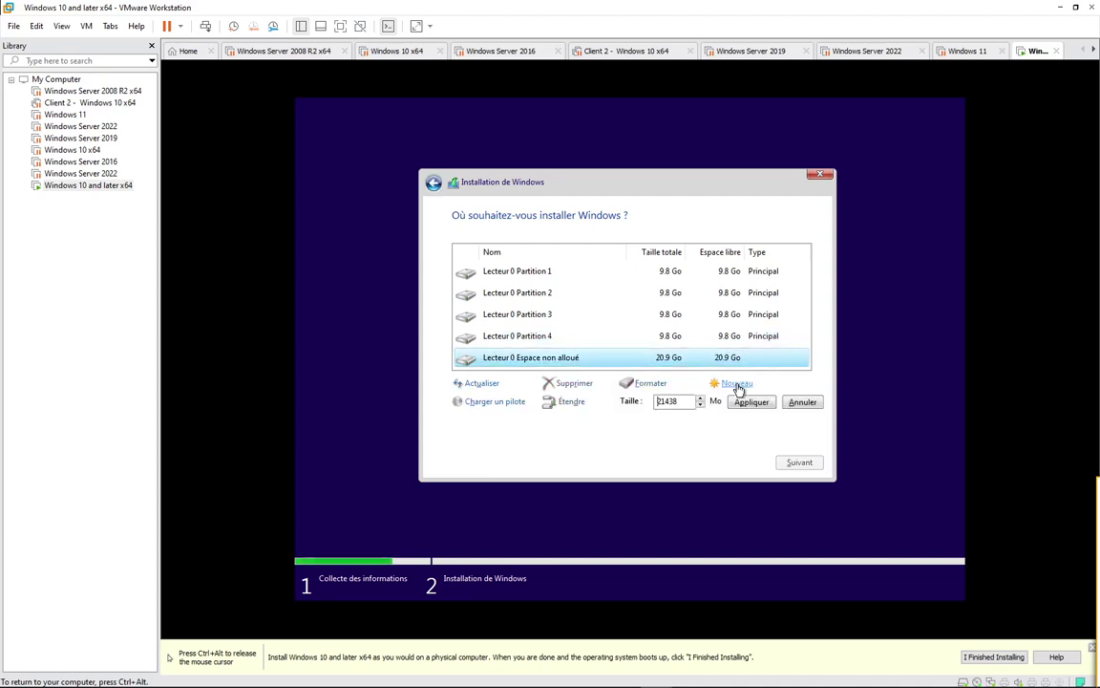
double_click(671, 402)
type("10000")
left_click(750, 402)
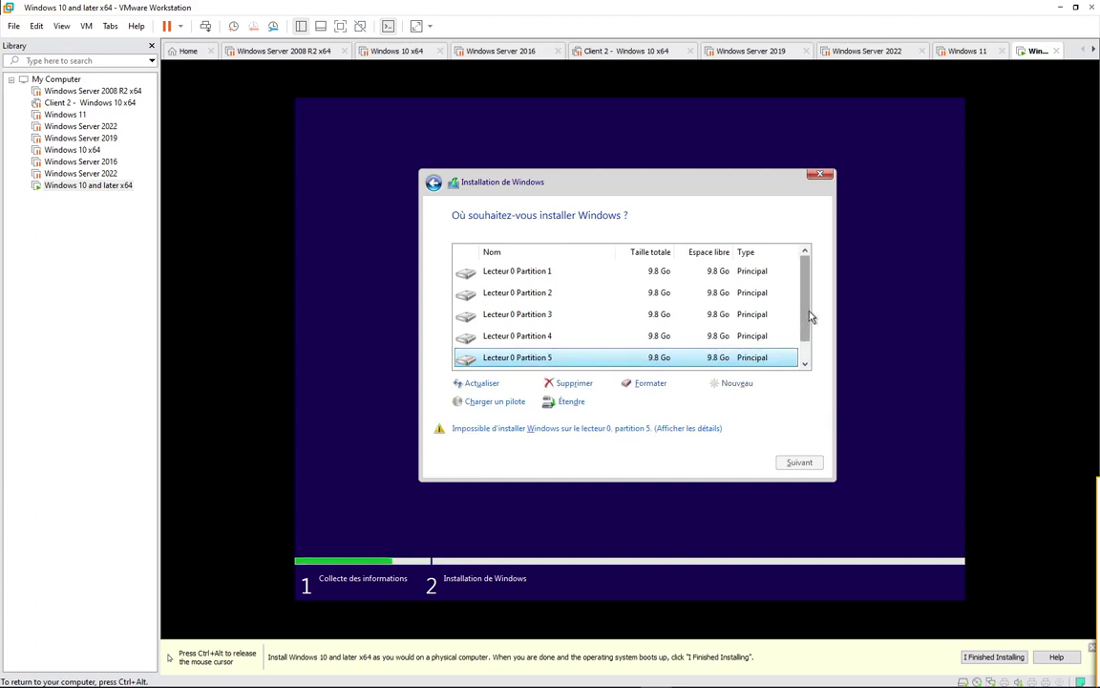
scroll(809, 316, "down", 1)
Step: Try an 11438 MB partition from the last free space, declining system partitions and dismissing the error
left_click(721, 359)
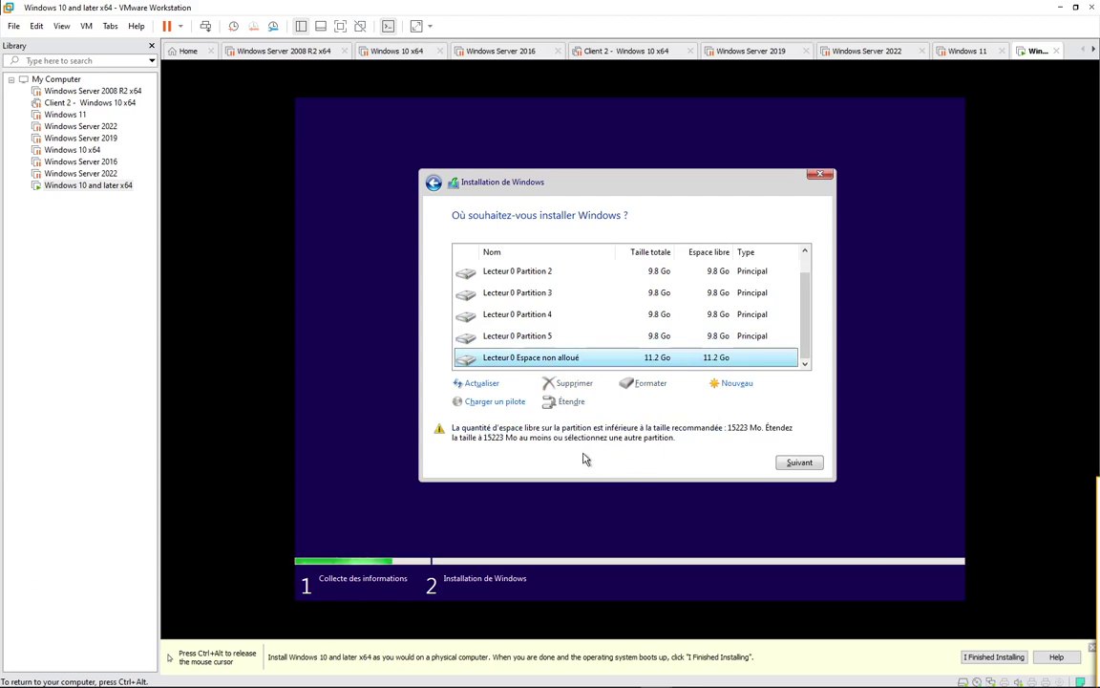
left_click(737, 383)
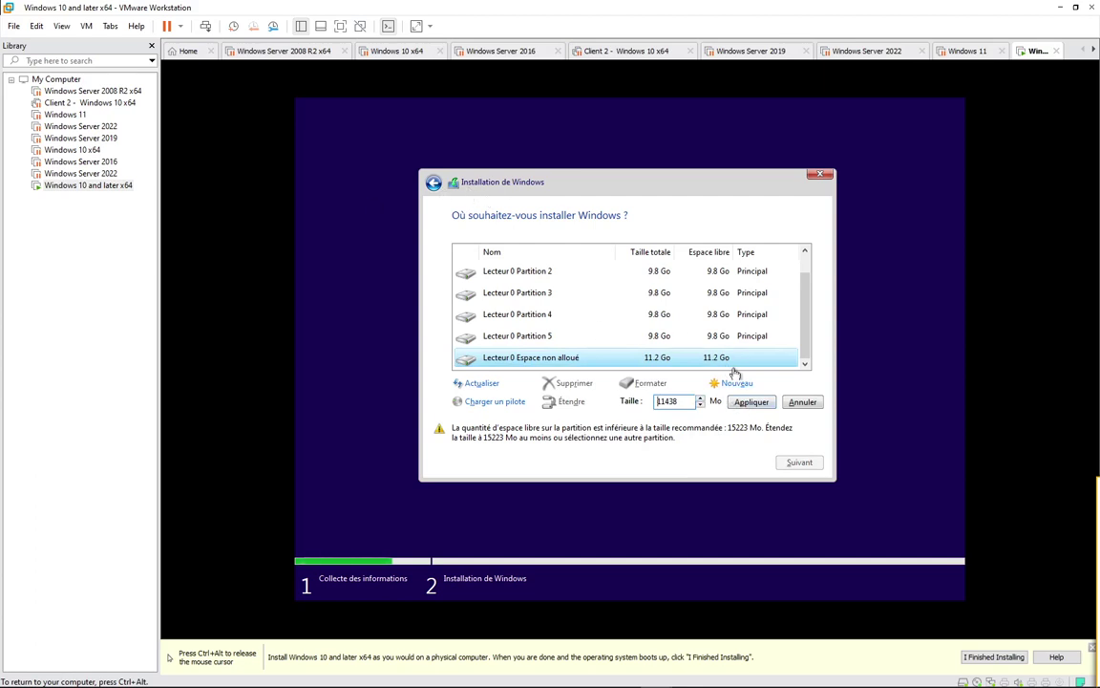
left_click(754, 401)
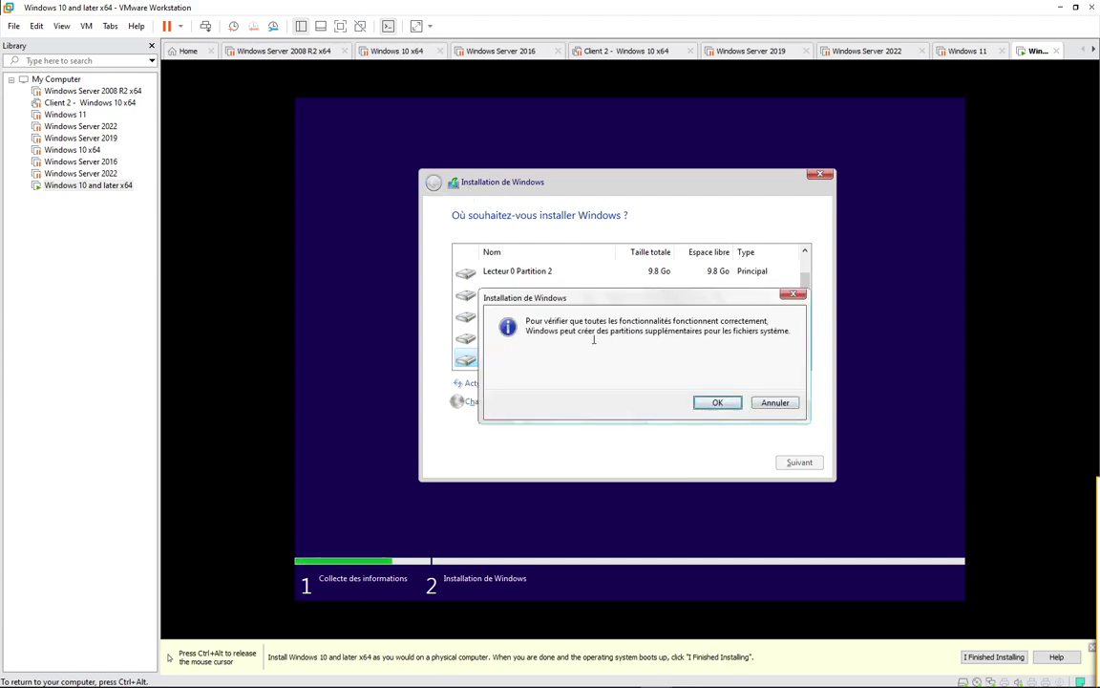
left_click(776, 402)
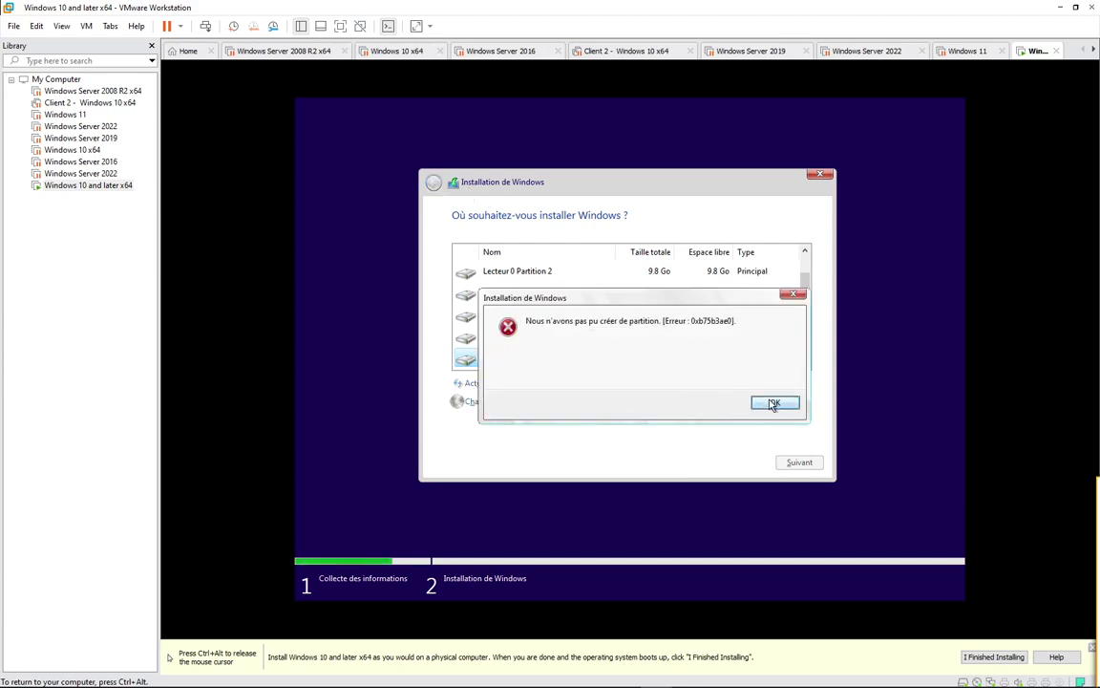
left_click(775, 401)
Step: Recreate the 11438 MB partition, accepting the extra system partitions Windows needs
scroll(654, 355, "down", 1)
left_click(674, 359)
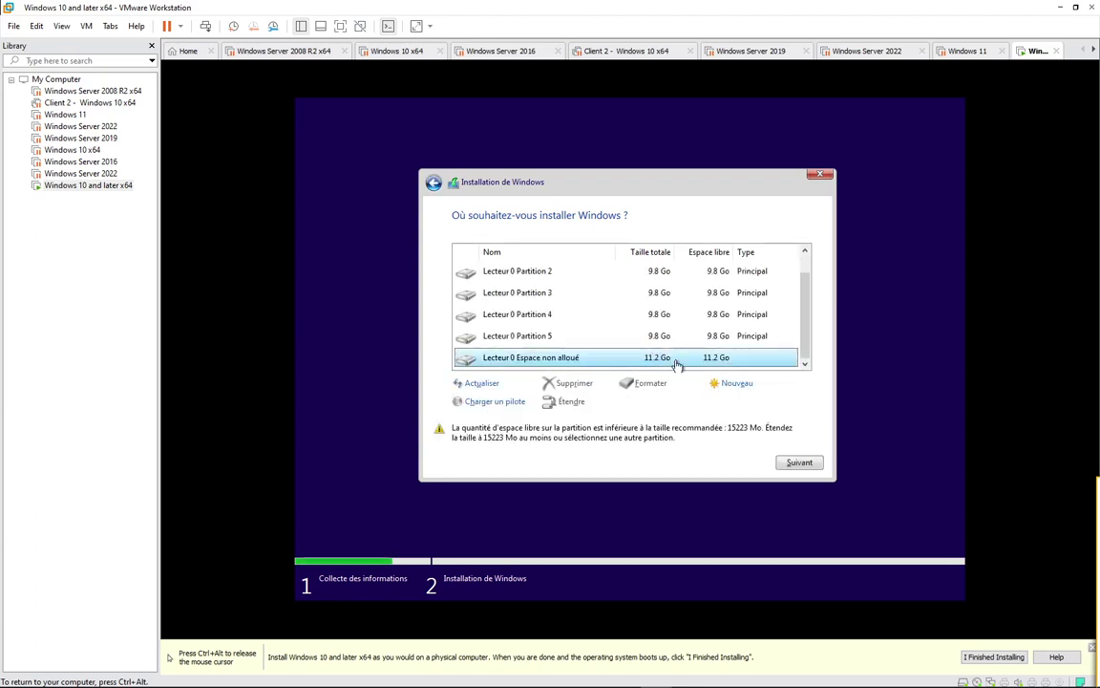
left_click(734, 384)
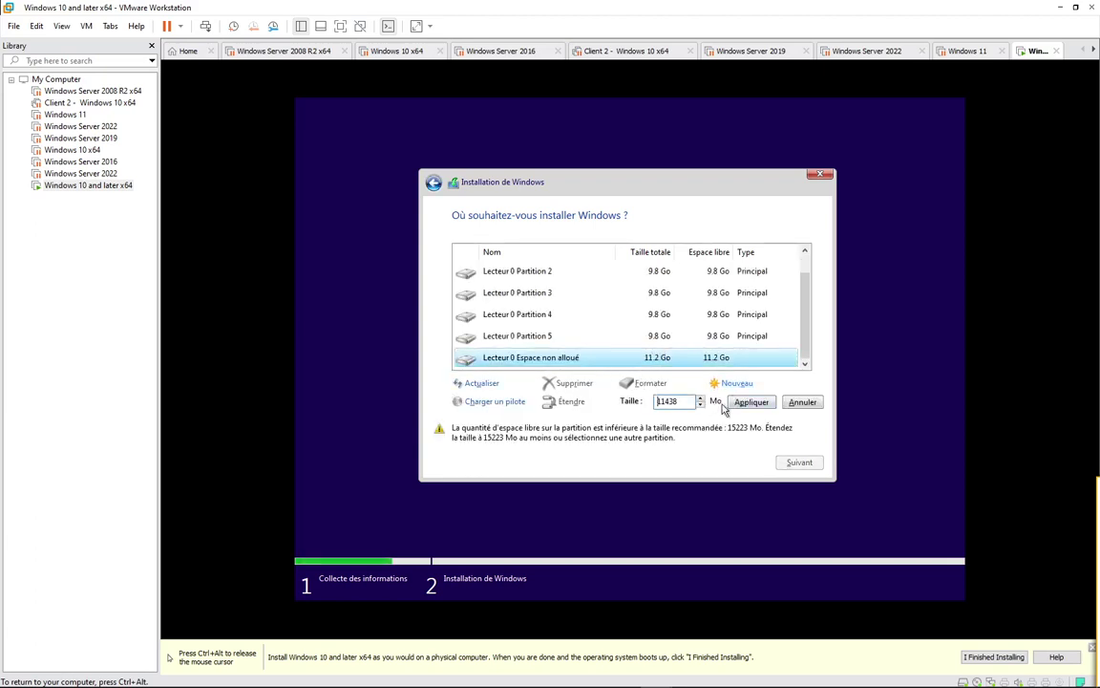
left_click(751, 402)
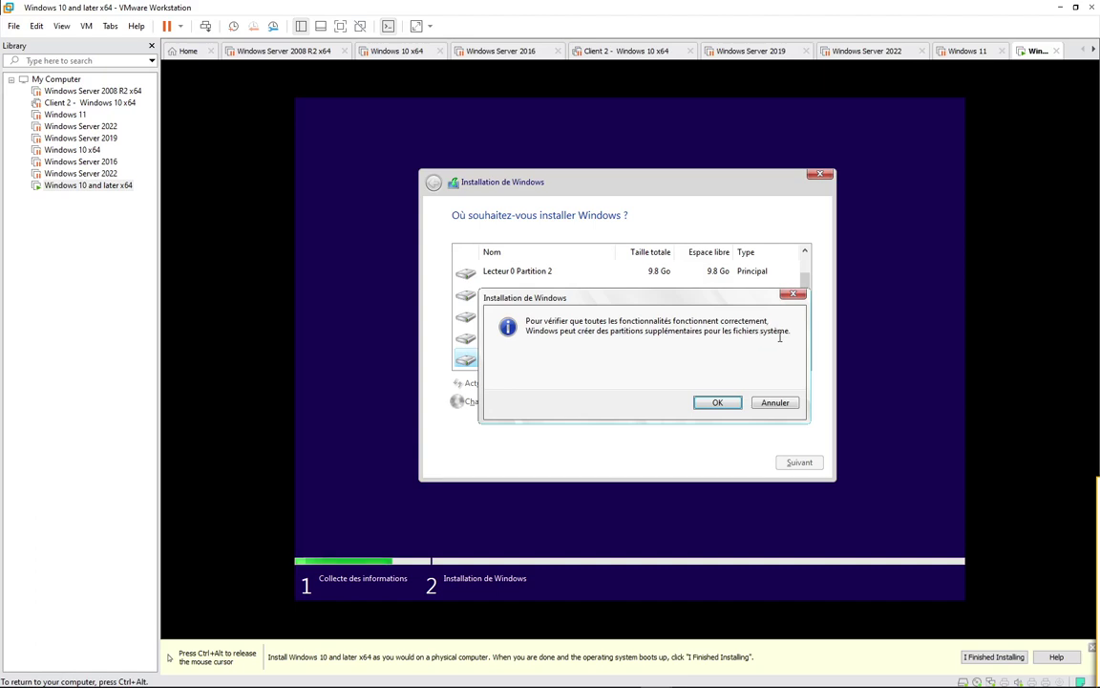
left_click(712, 402)
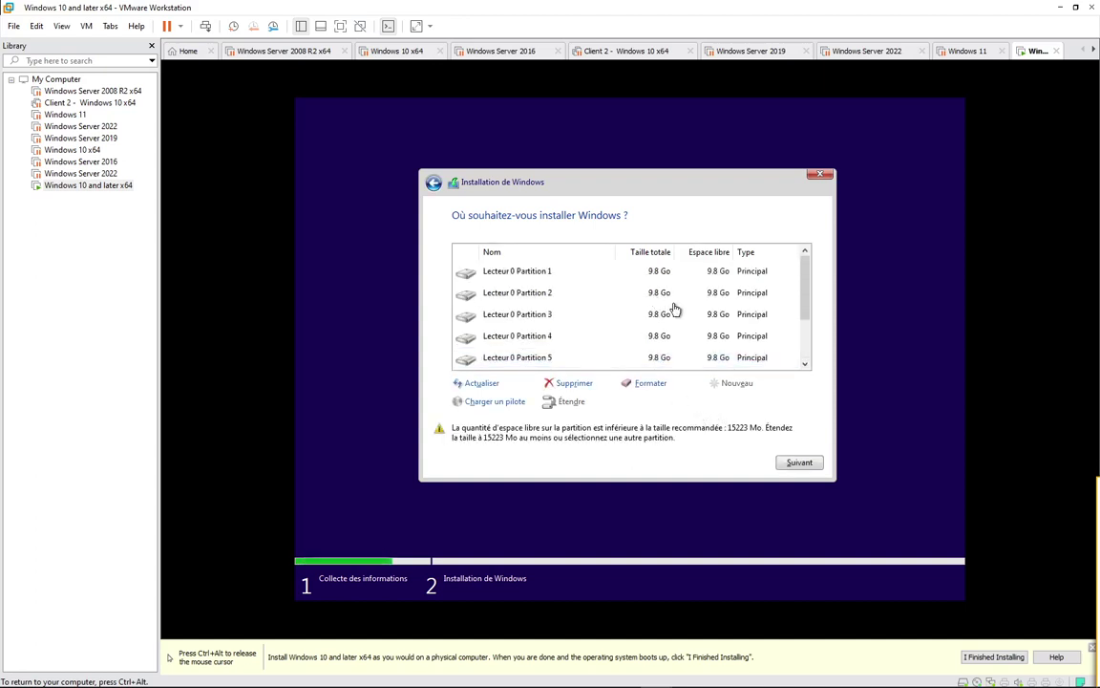
left_click(749, 276)
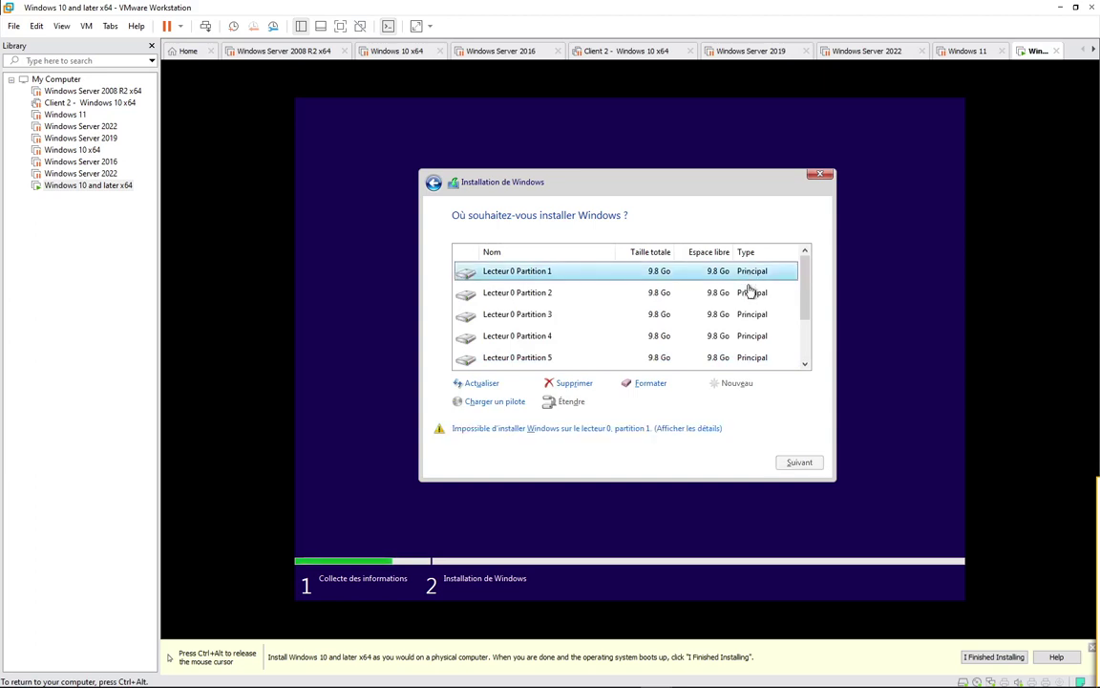
left_click(747, 292)
left_click(744, 324)
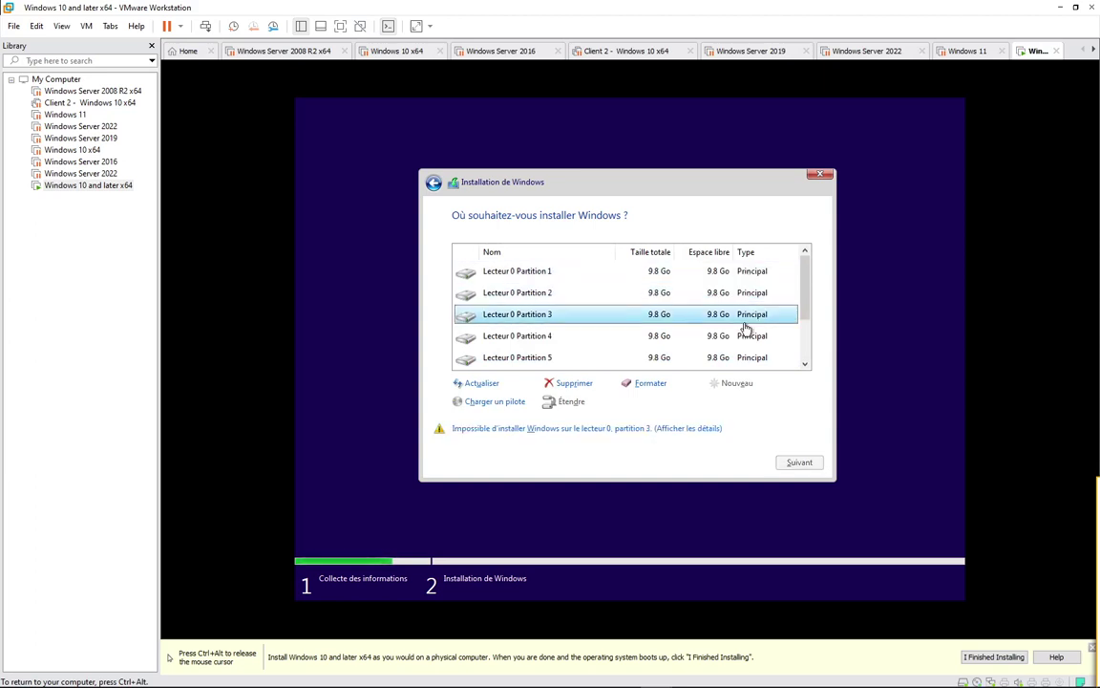
key("Down")
key("Down")
key("Down")
key("Down")
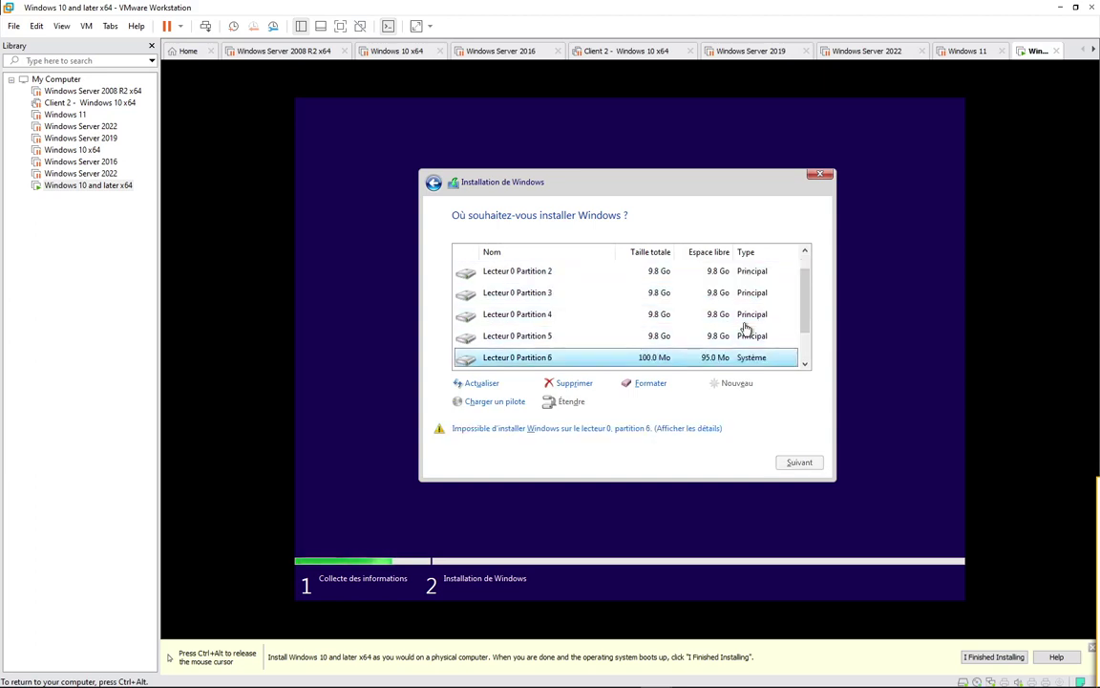
key("Down")
key("Up")
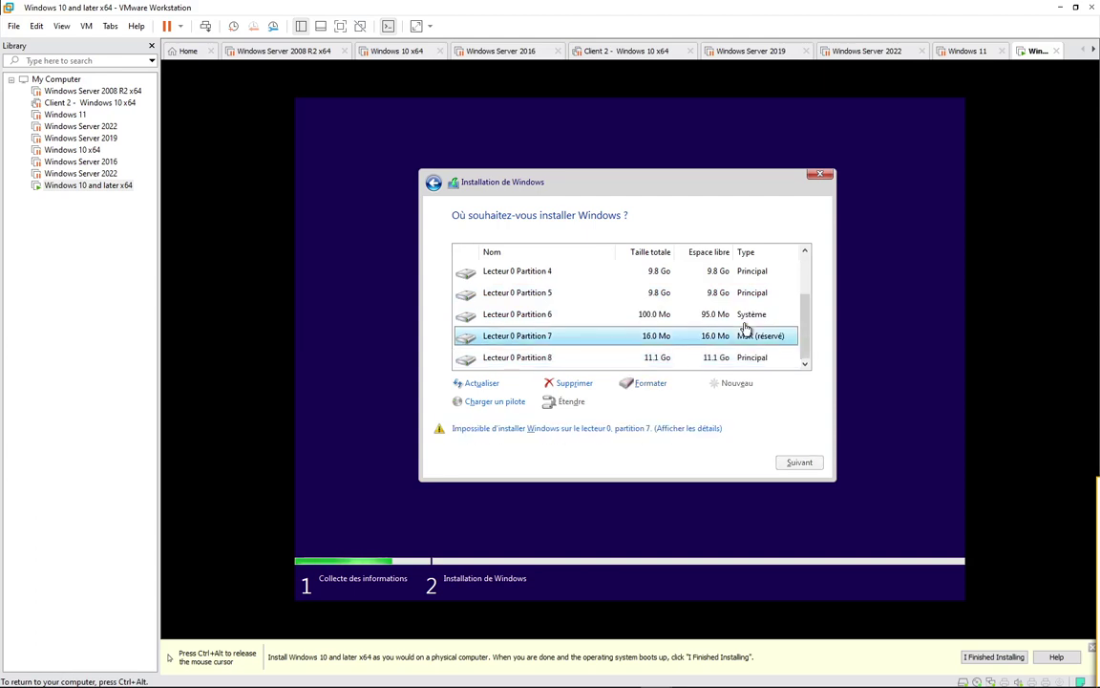
key("Down")
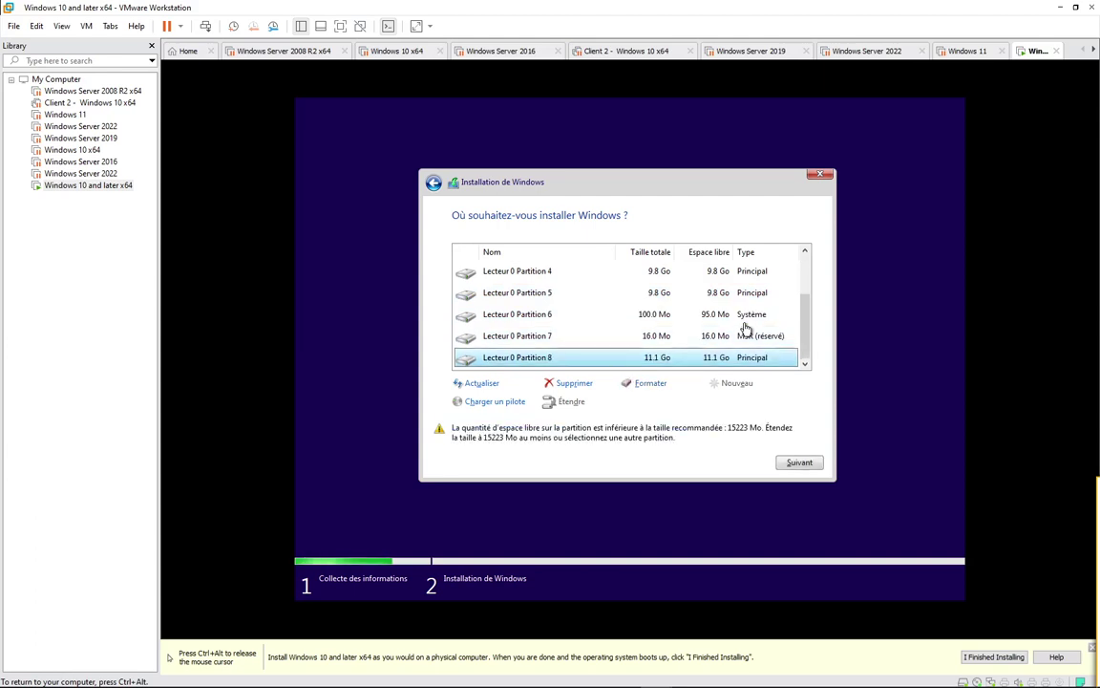
key("Up")
key("Up")
key("Up")
key("Up")
key("Up")
key("Up")
key("Up")
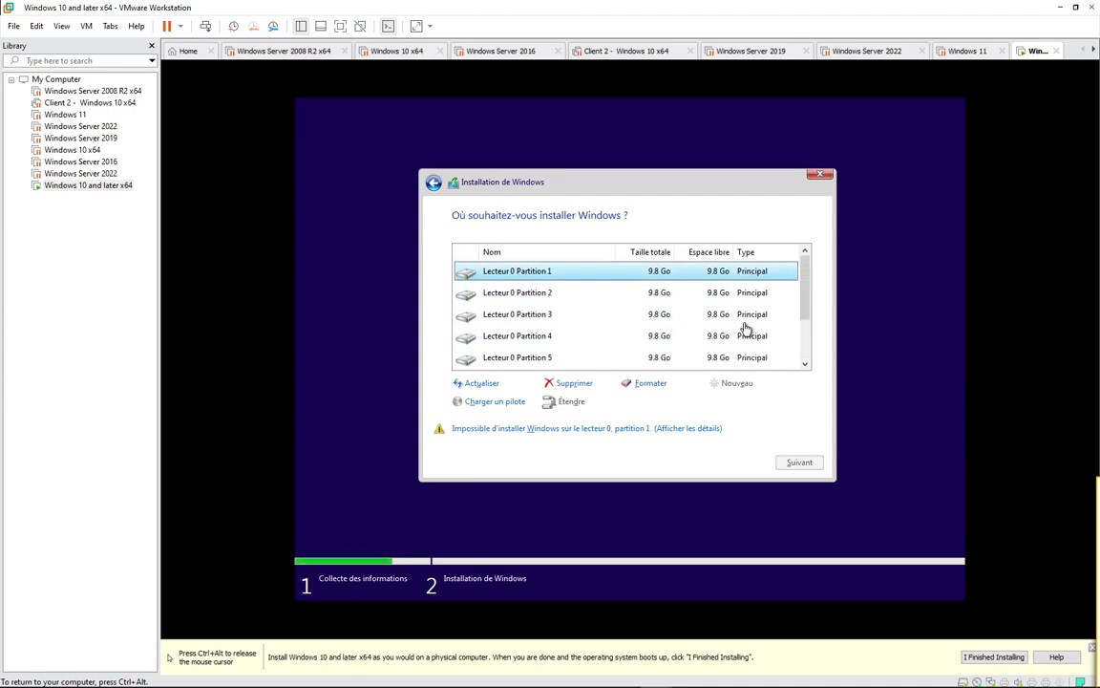
key("Down")
key("Down")
key("Down")
key("Up")
key("Up")
key("Up")
key("Down")
key("Down")
key("Down")
key("Down")
key("Down")
key("Down")
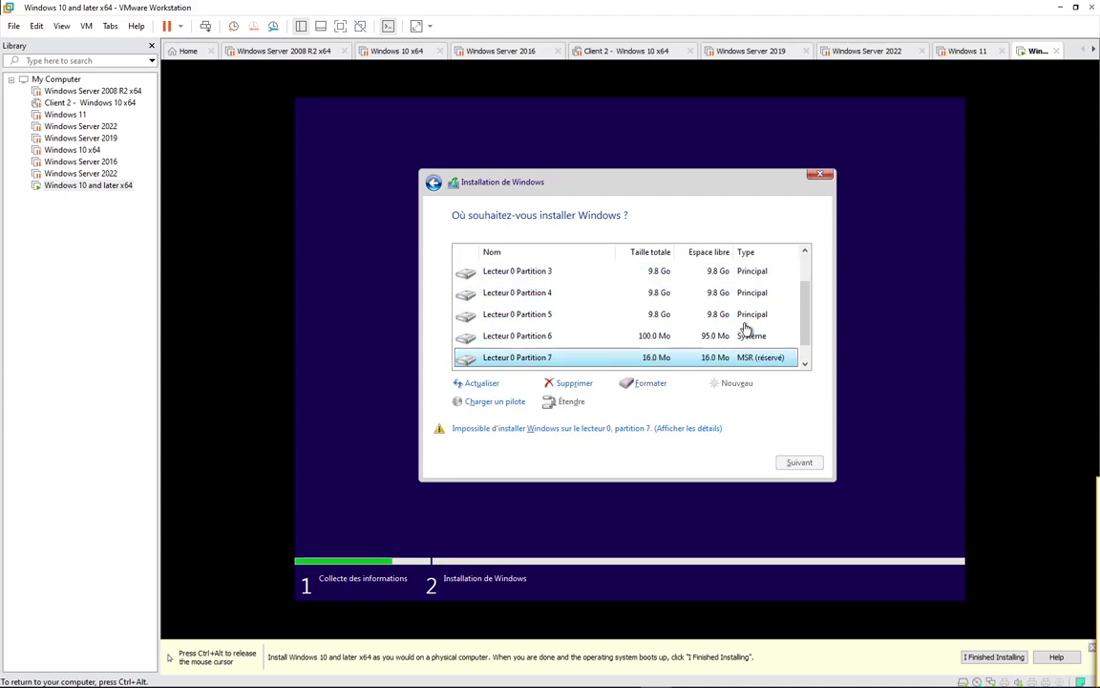
key("Down")
key("Up")
key("Up")
key("Up")
key("Up")
key("Up")
key("Up")
key("Up")
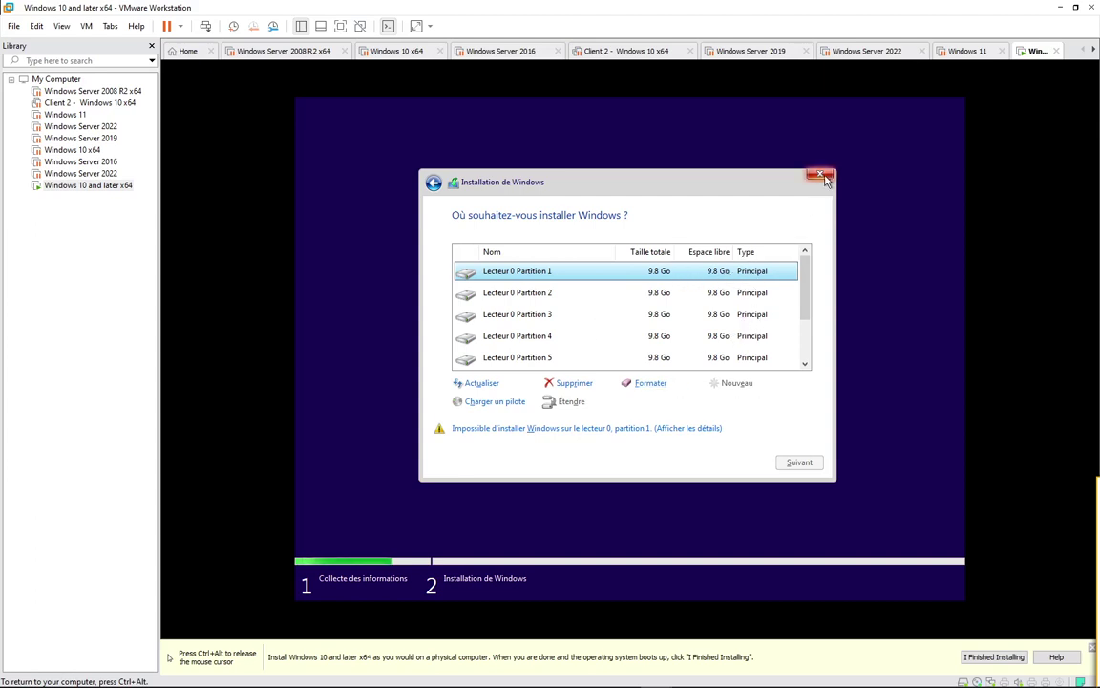
scroll(677, 312, "down", 1)
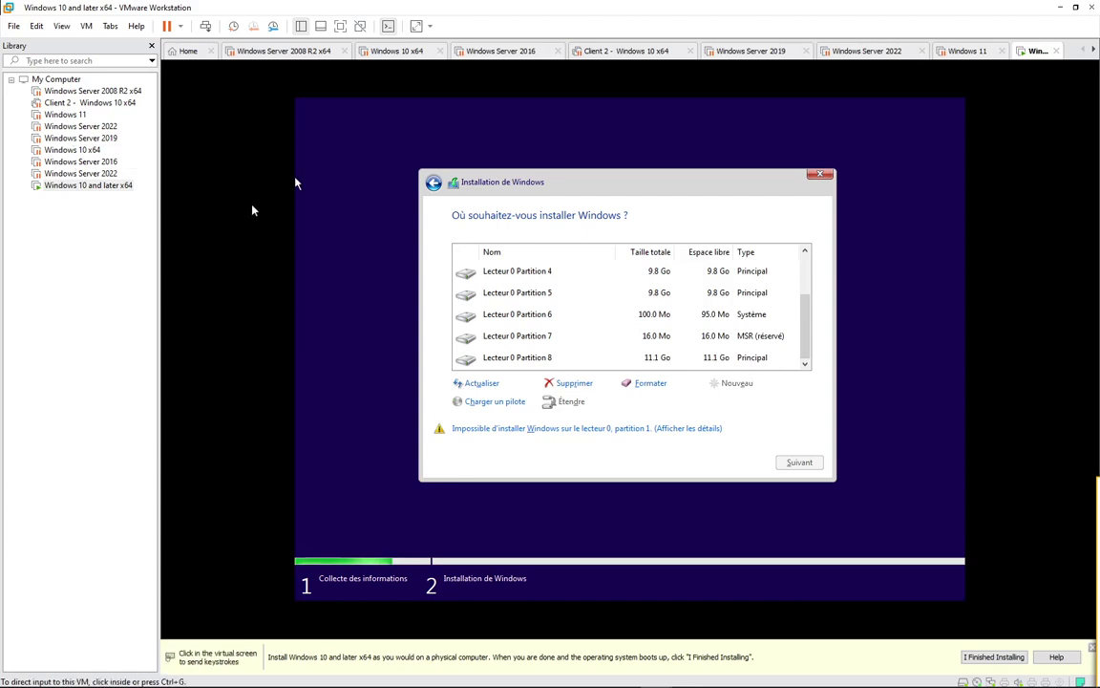
left_click(304, 301)
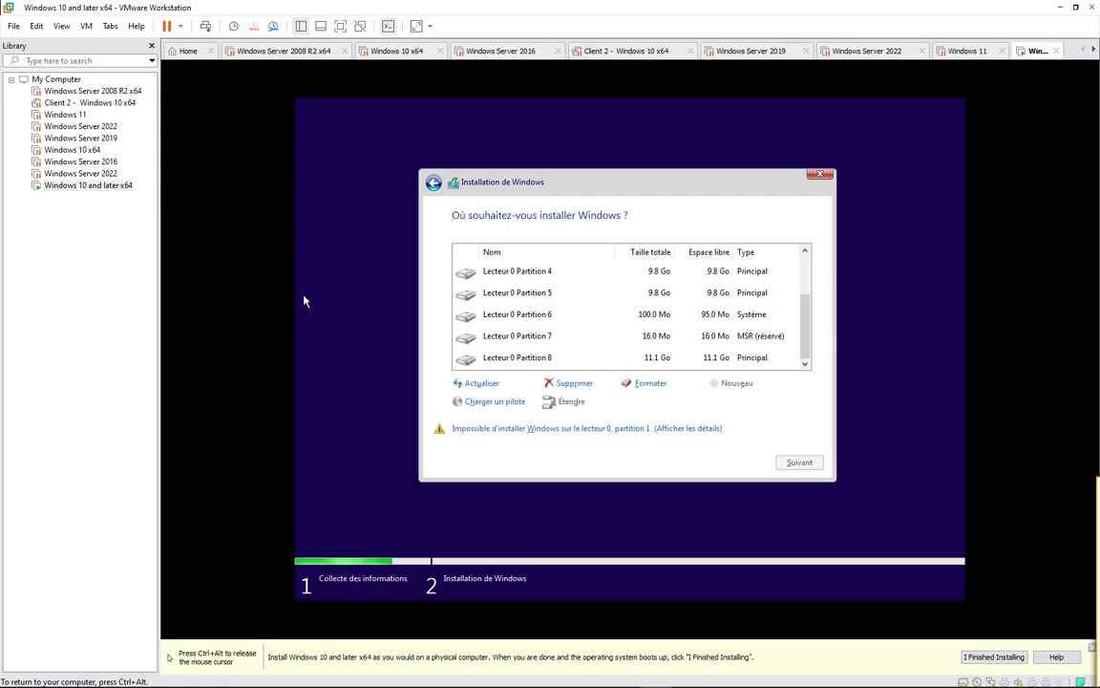
key("Home")
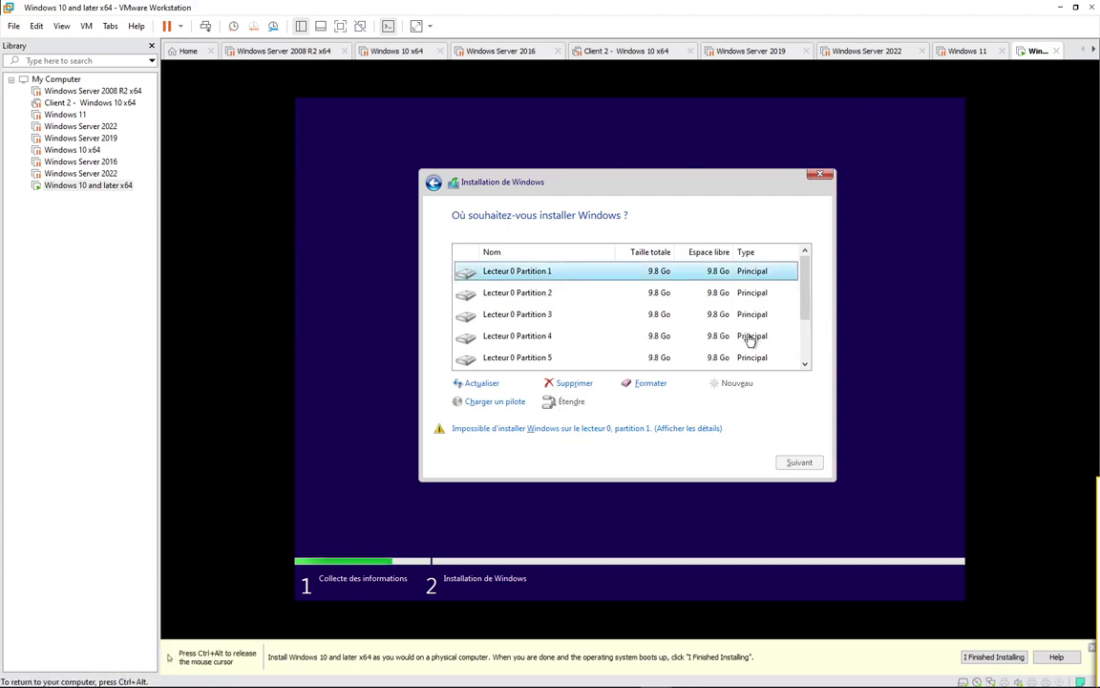
Step: Release input with Ctrl+Alt, open the Windows 10 x64 tab and resume that VM
key("ctrl+alt")
left_click(382, 56)
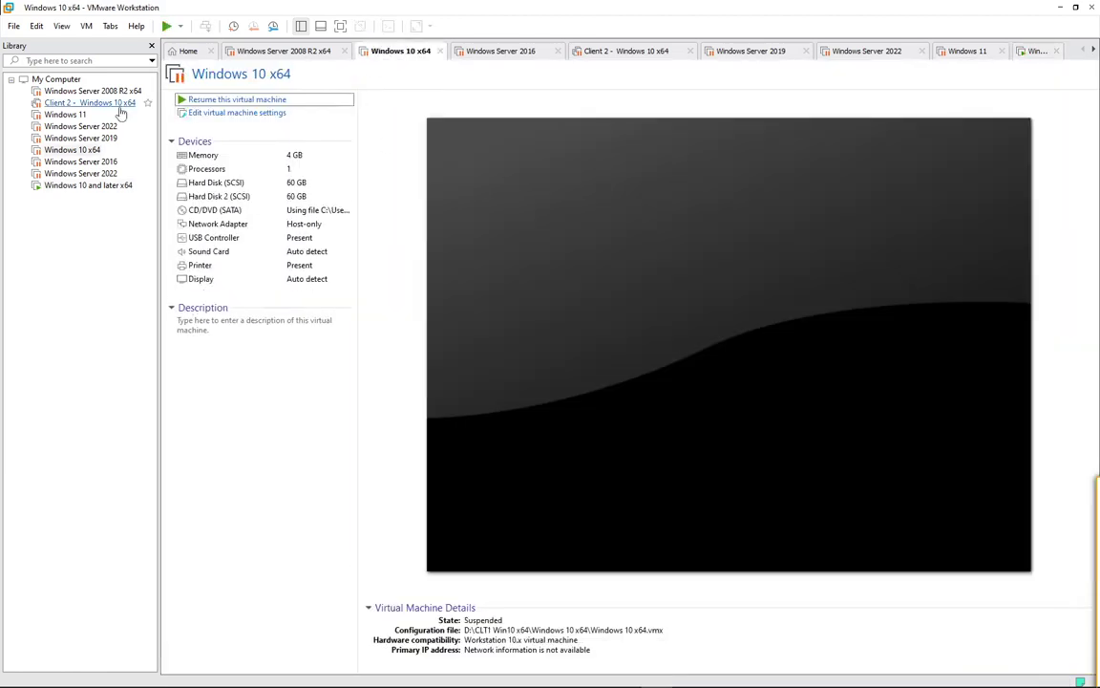
left_click(229, 99)
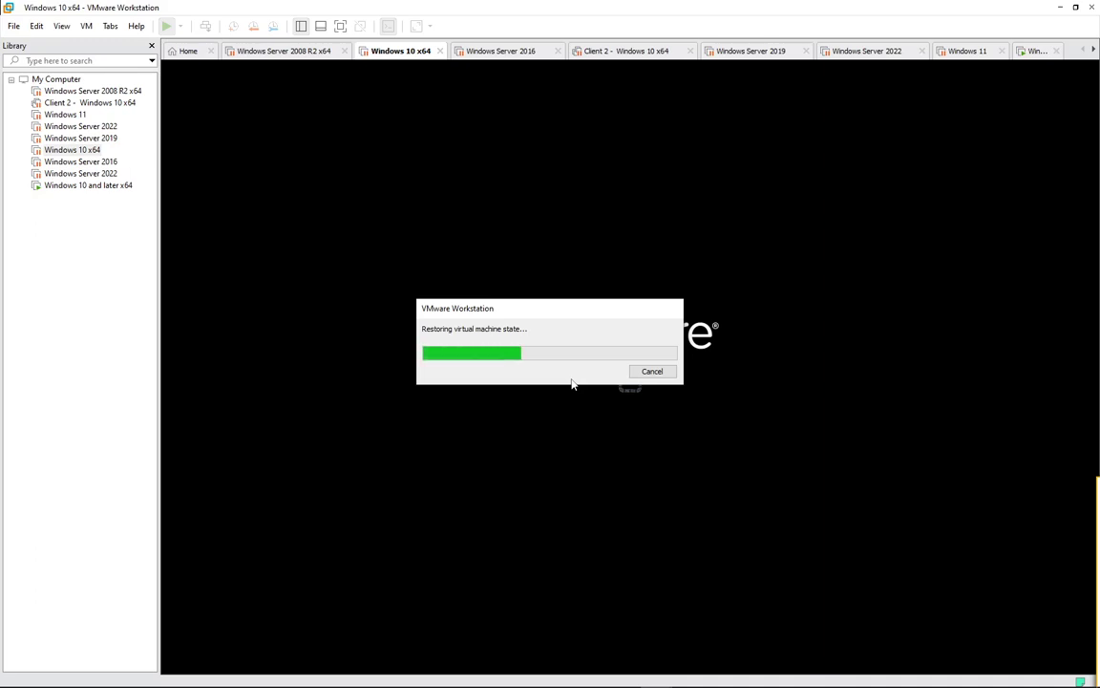
left_click(1036, 50)
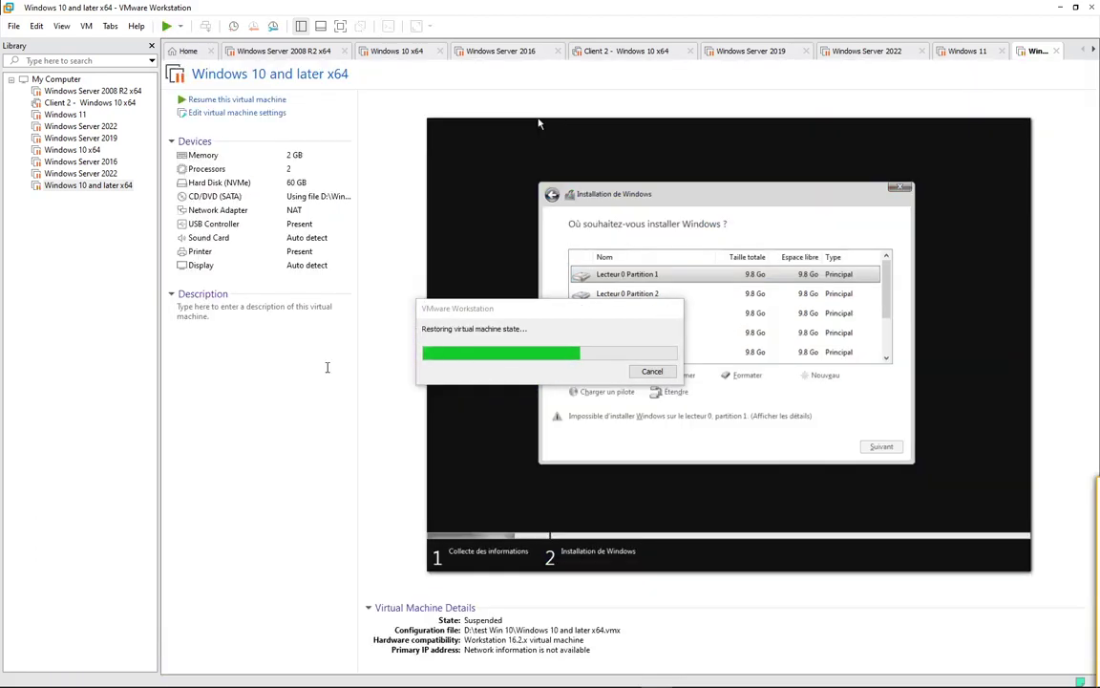
left_click(382, 52)
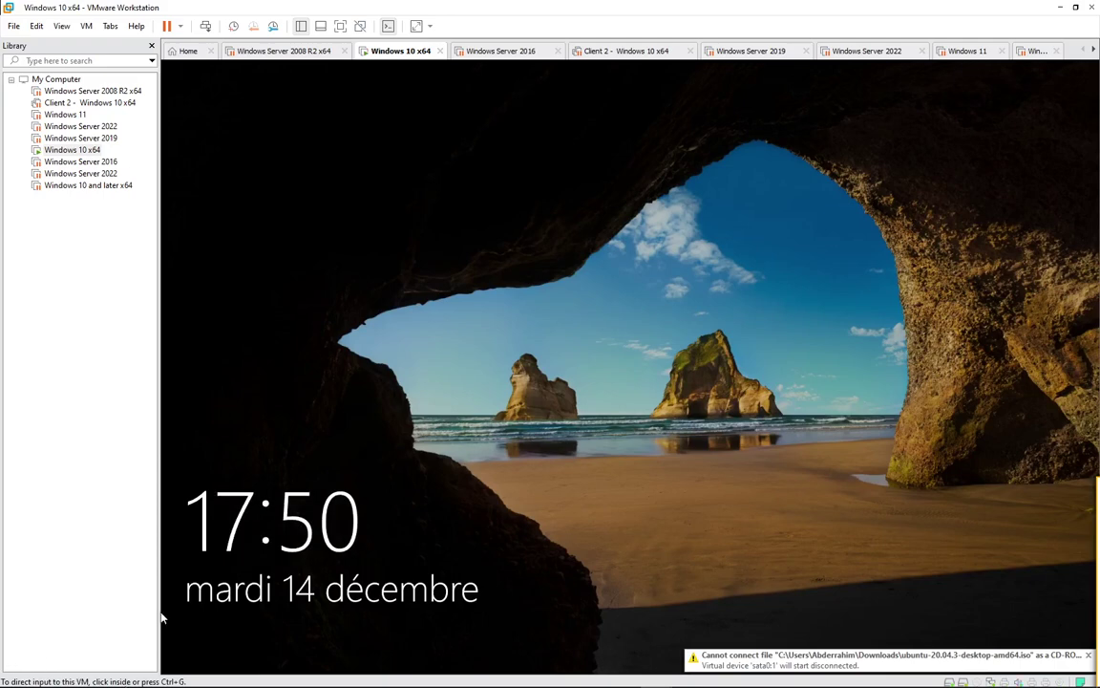
Step: Sign in to the Windows 10 guest's admin account with its password
left_click(444, 288)
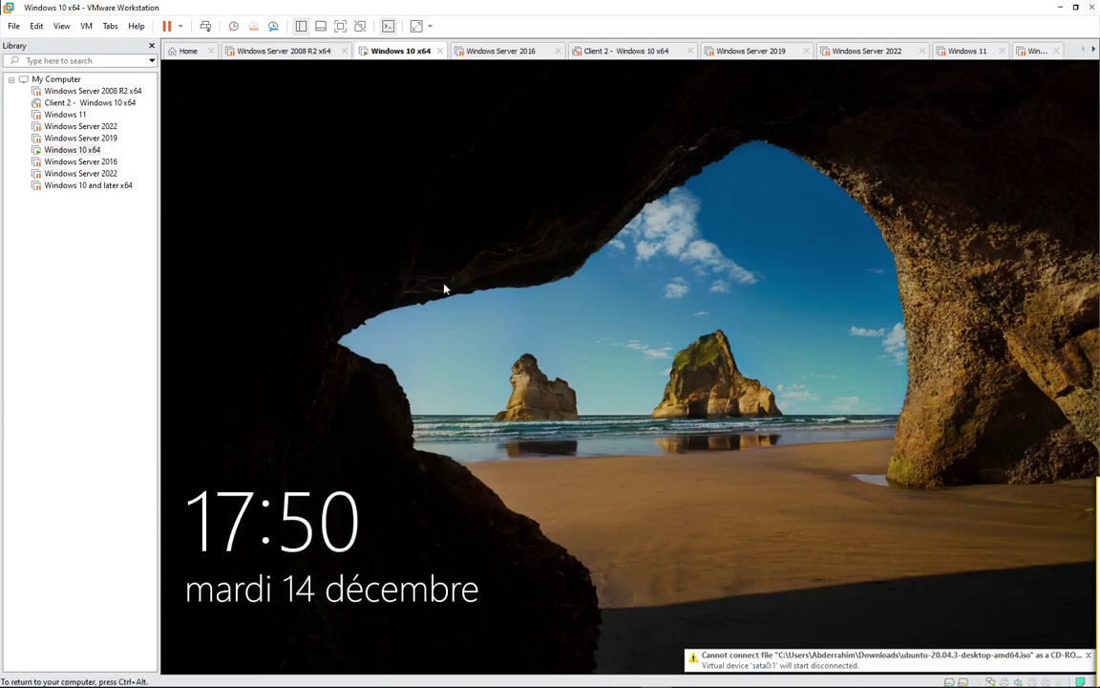
left_click(493, 380)
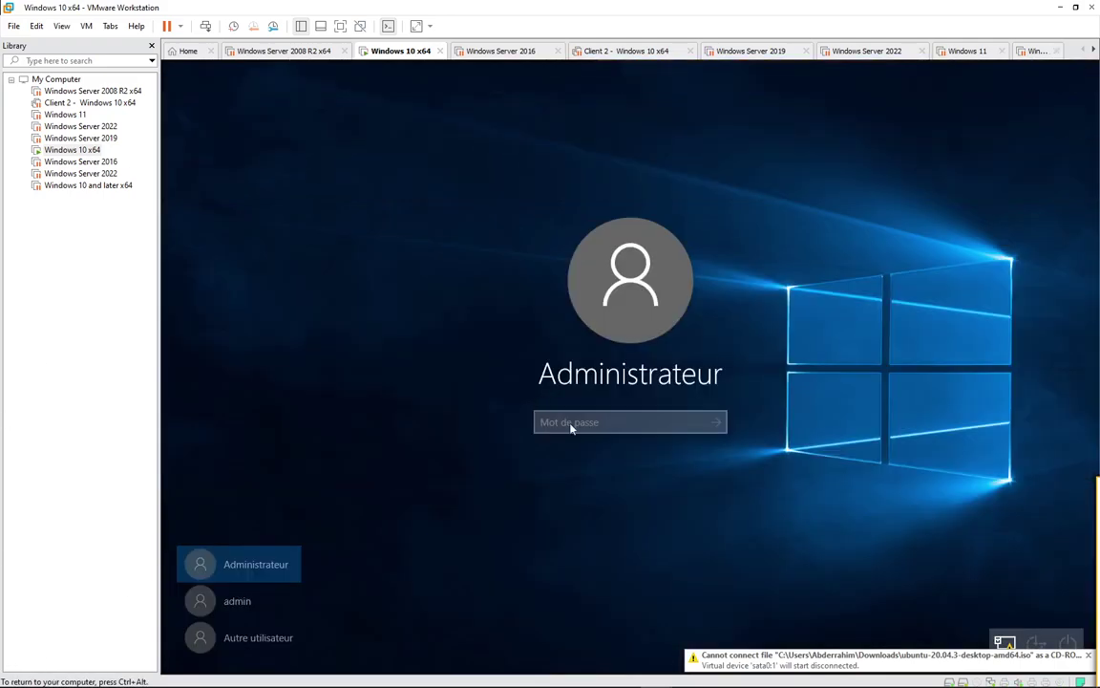
left_click(265, 597)
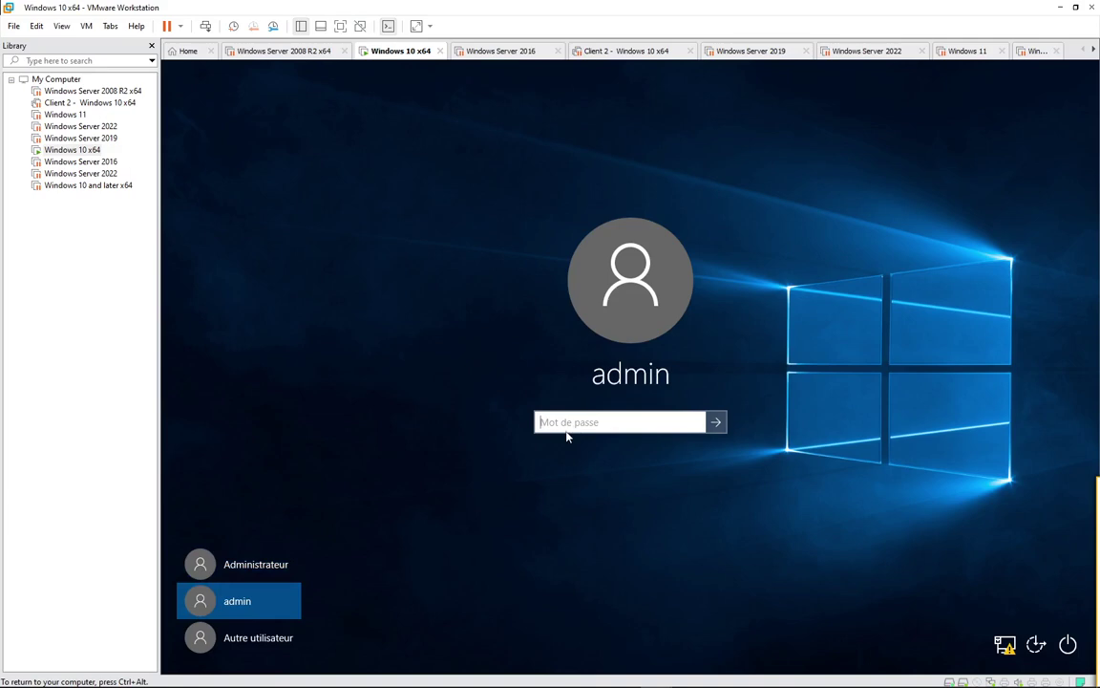
type("adm")
key("BackSpace")
type("adm")
key("Return")
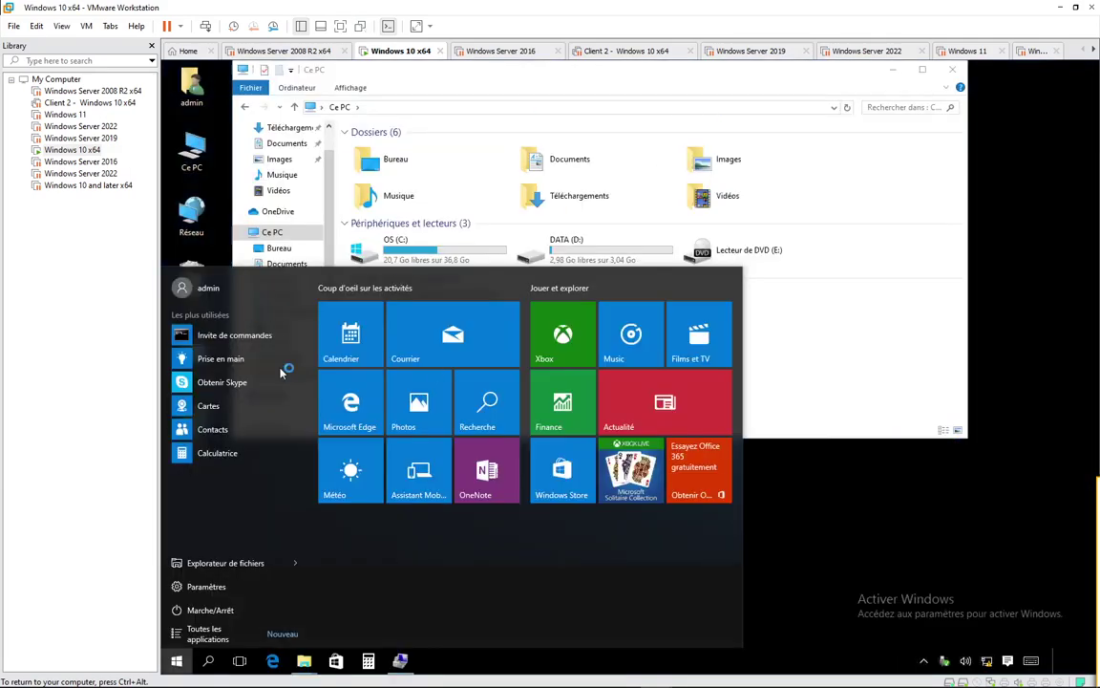
Step: Open Computer Management via Gérer on the Ce PC desktop icon
left_click(196, 155)
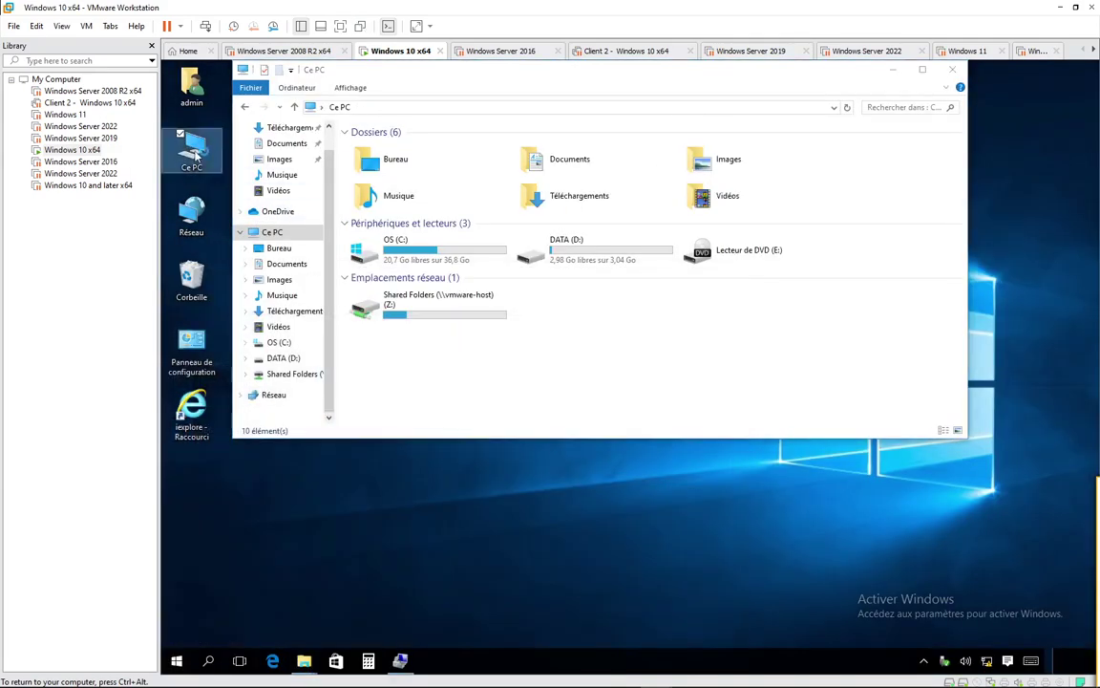
right_click(165, 154)
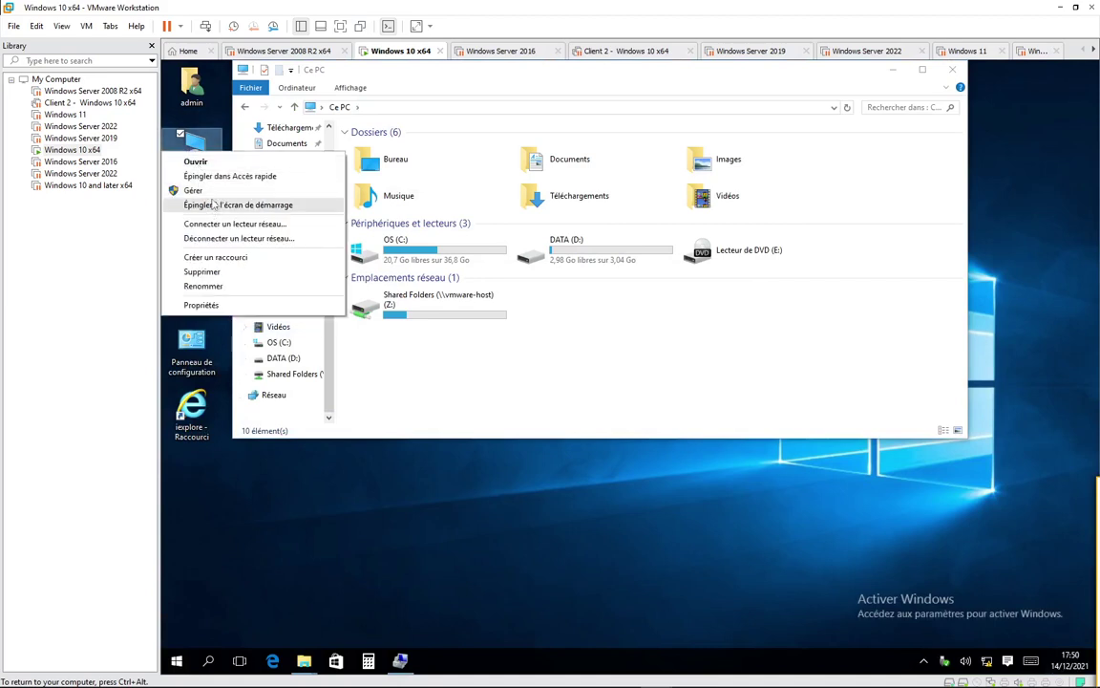
left_click(196, 190)
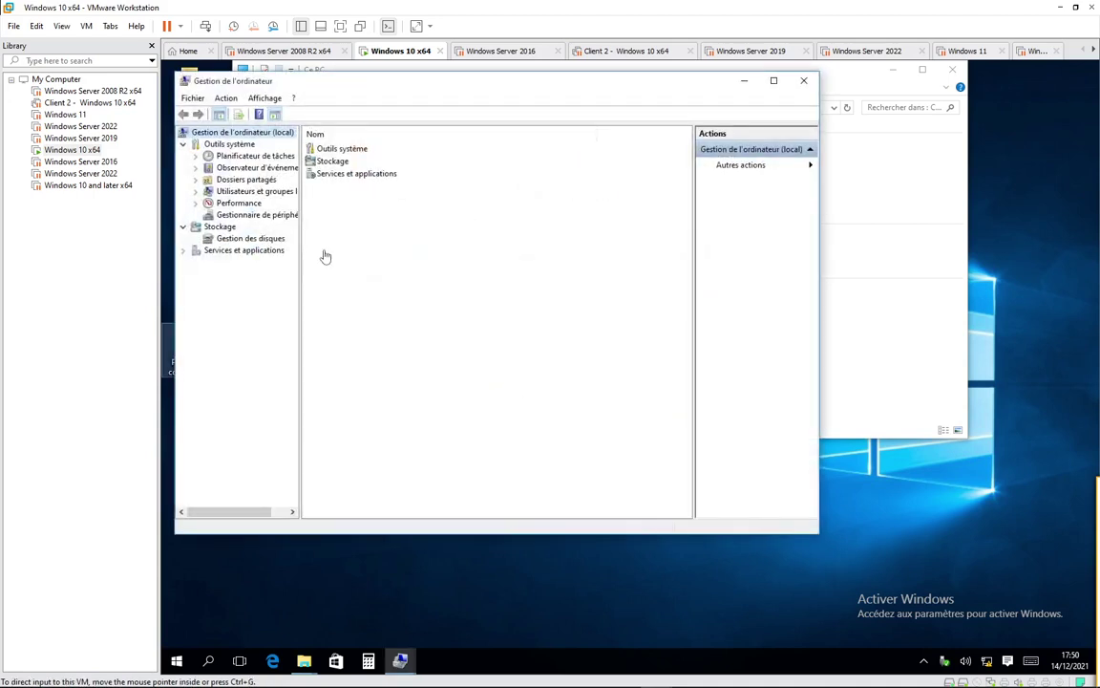
Step: Show Gestion des disques and open Disque 1's Propriétés, which lists it as 60 Go unallocated
left_click(267, 241)
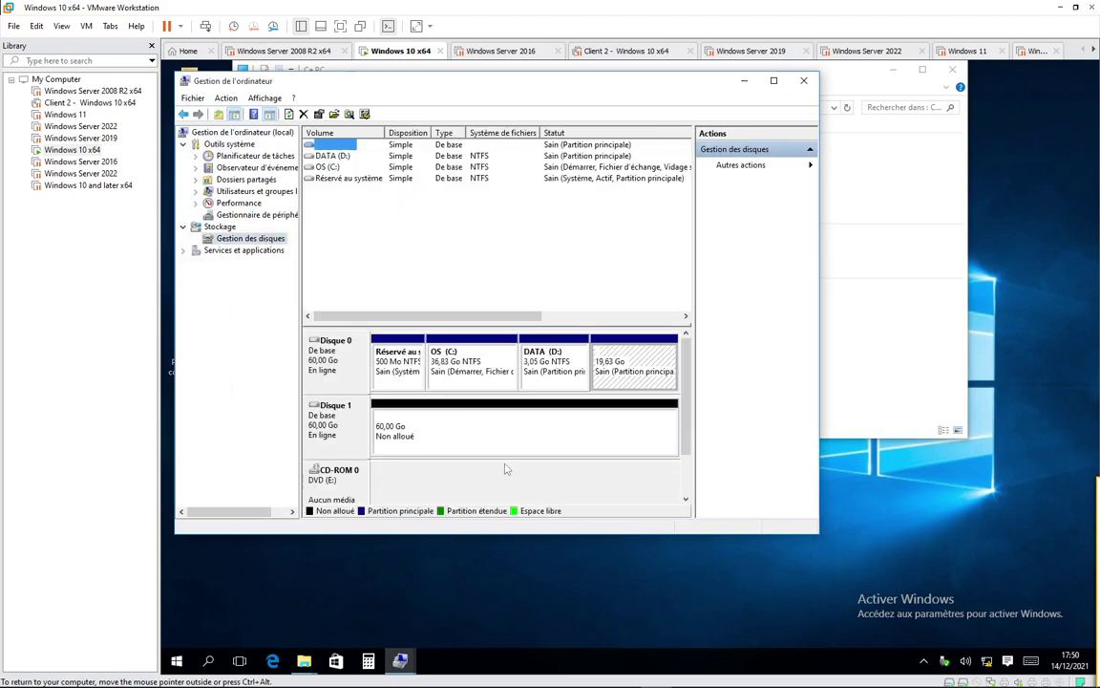
right_click(342, 416)
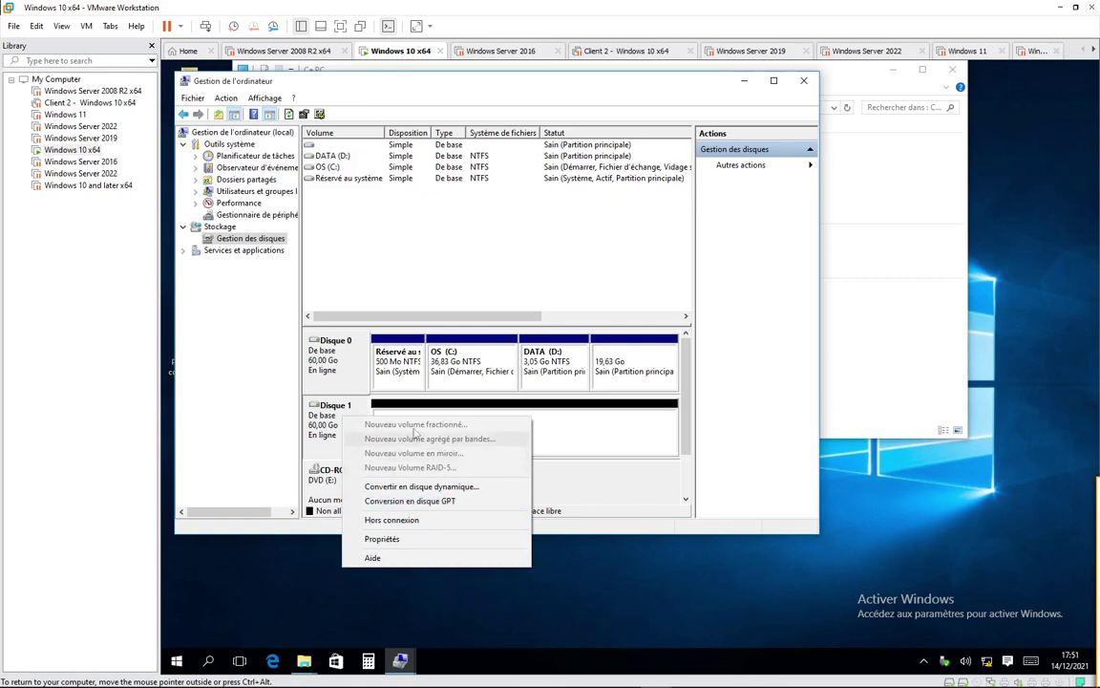
left_click(445, 505)
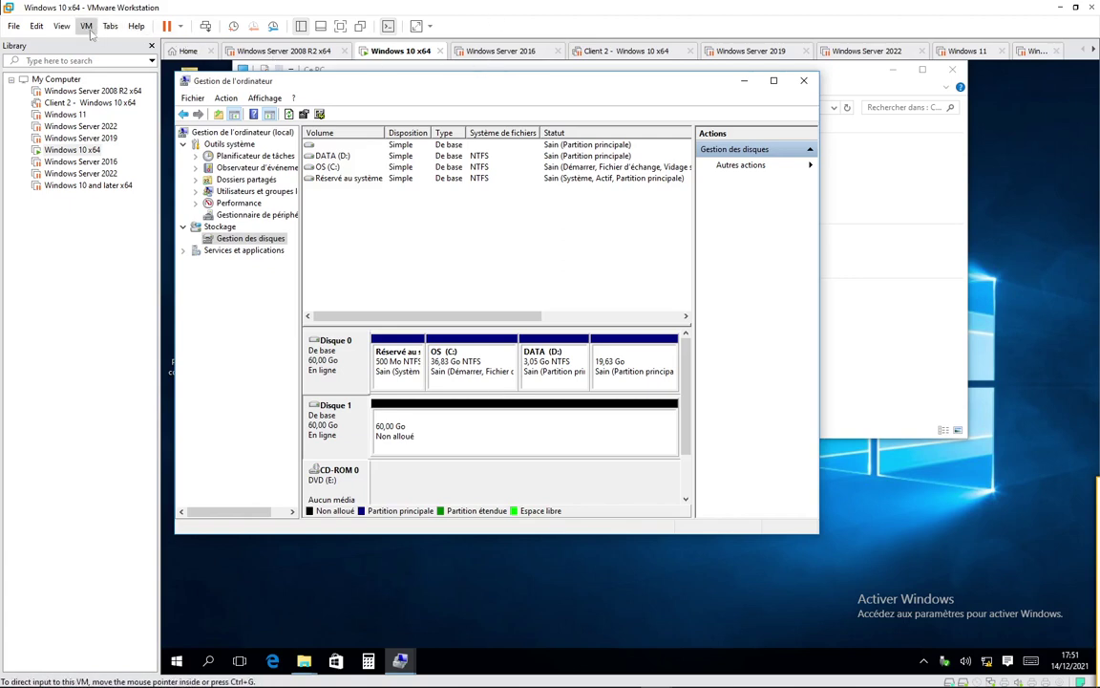
Step: Open the Windows 10 x64 VM's settings and review the existing second hard disk
right_click(396, 55)
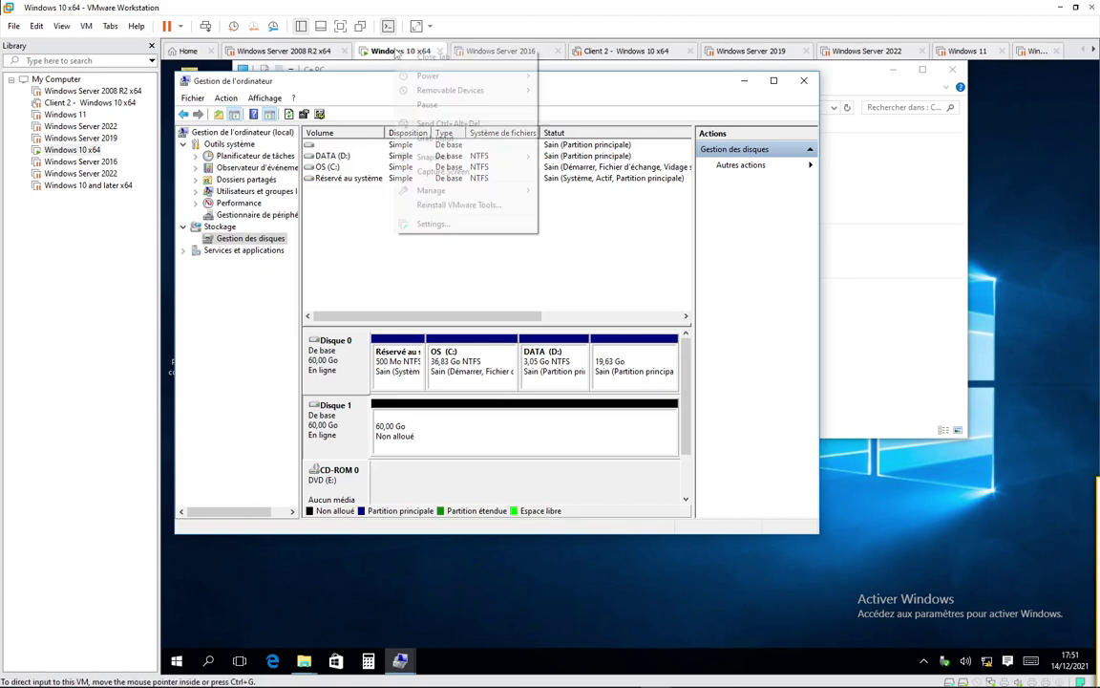
left_click(444, 225)
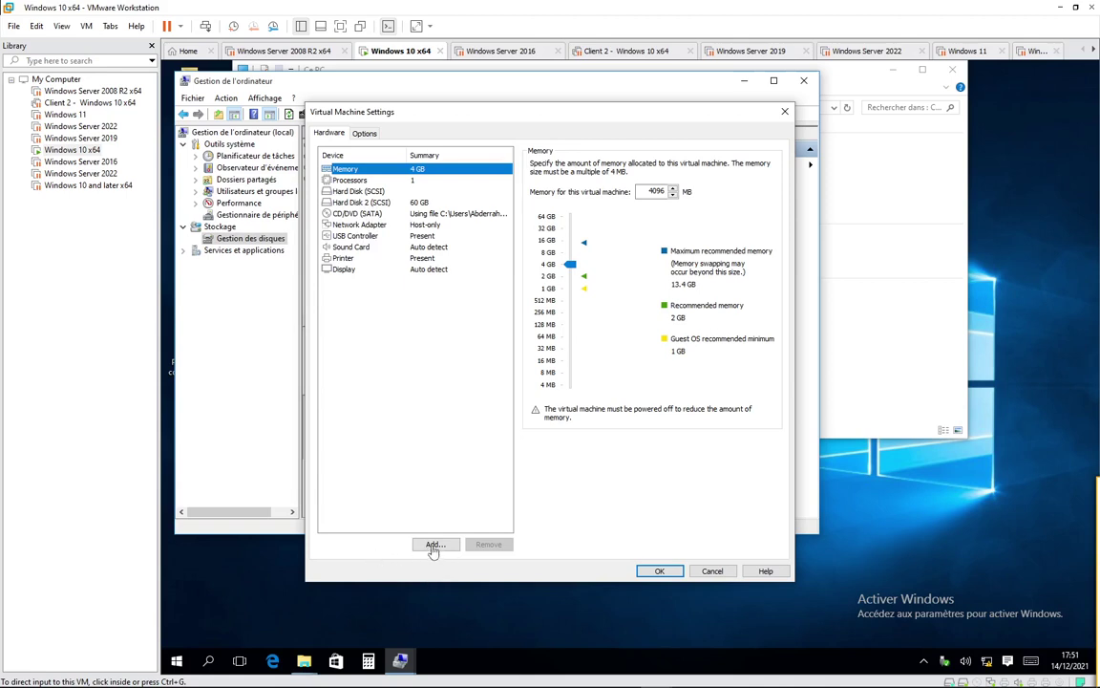
left_click(432, 546)
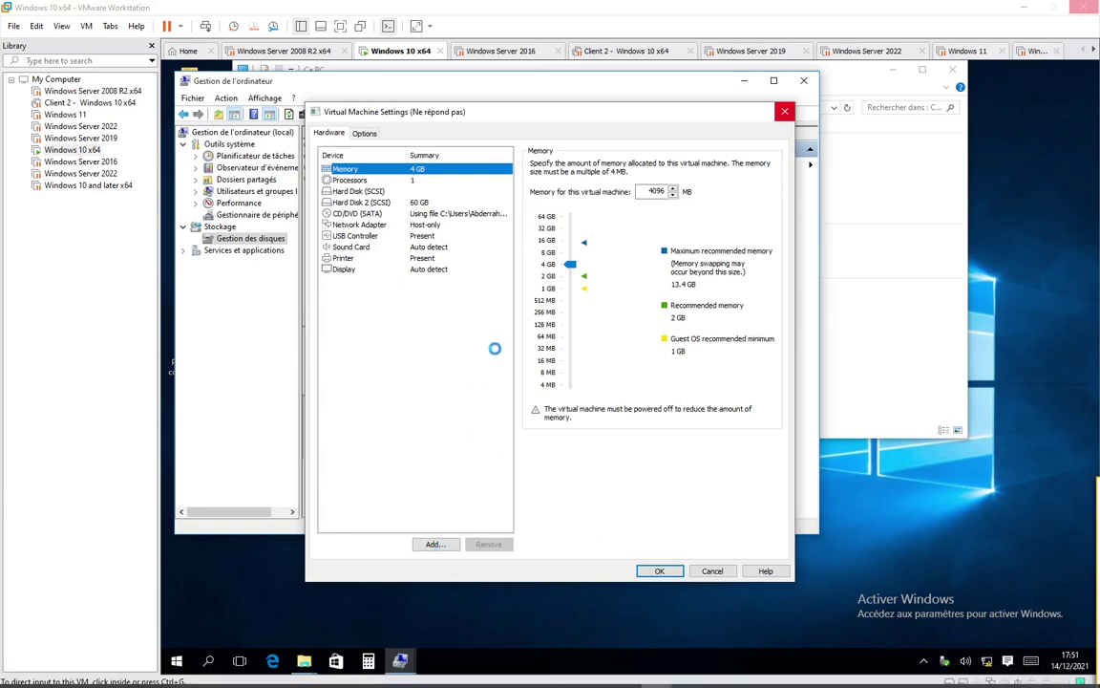
left_click(391, 203)
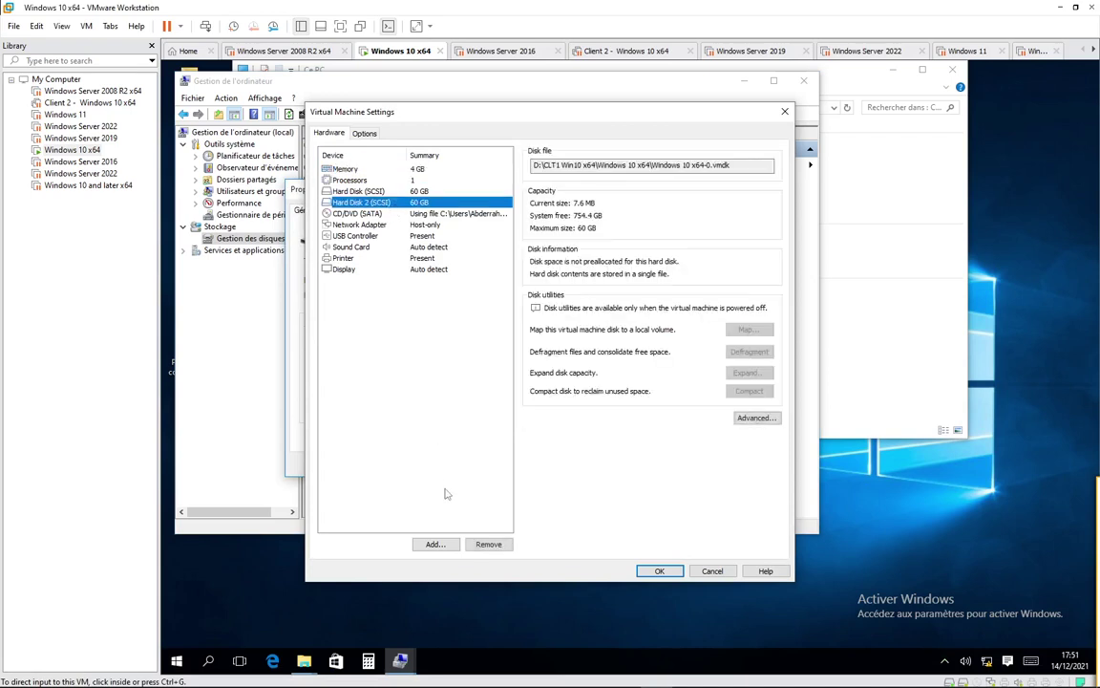
Step: Add a new 60 GB SCSI virtual hard disk and apply the VM settings
left_click(435, 544)
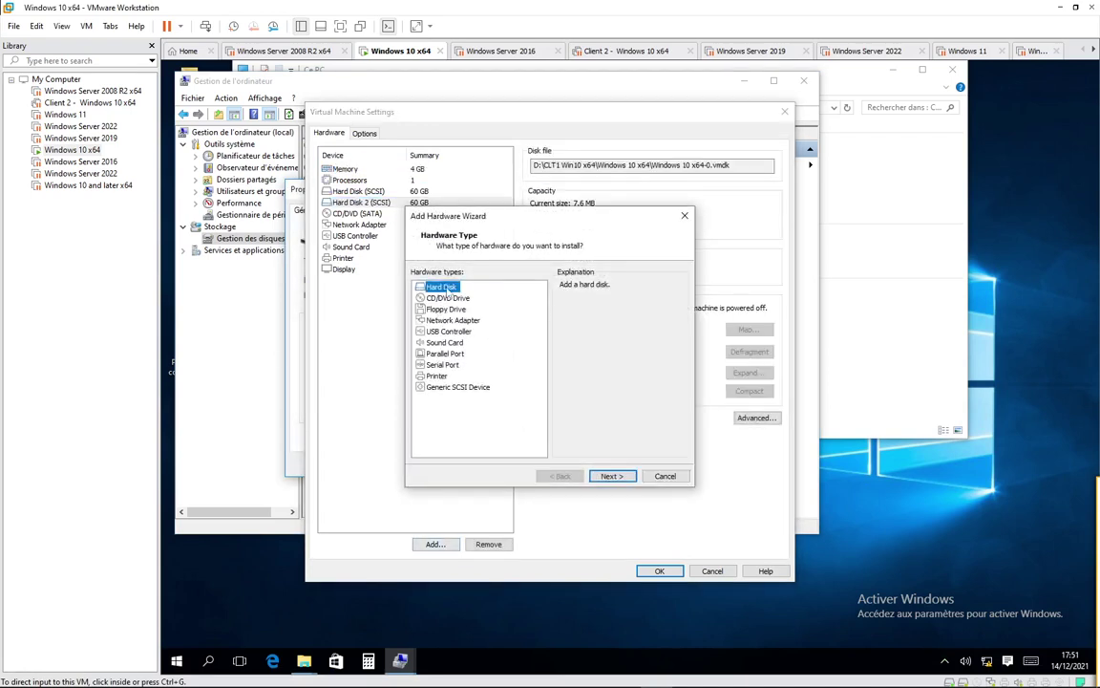
left_click(608, 476)
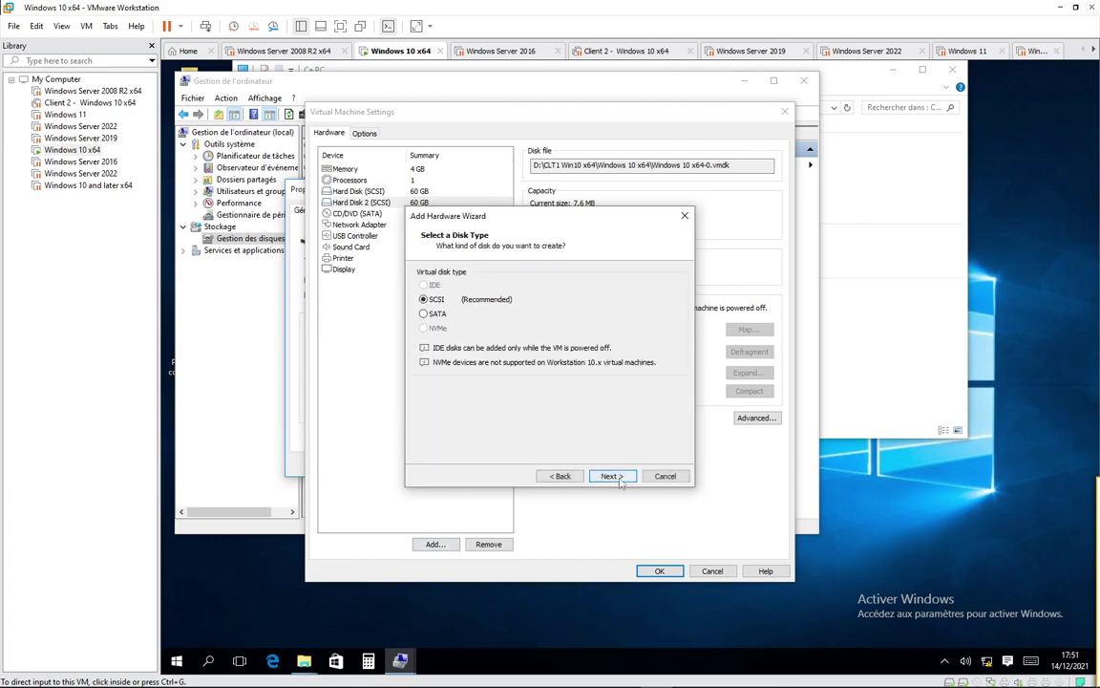
left_click(616, 478)
left_click(613, 476)
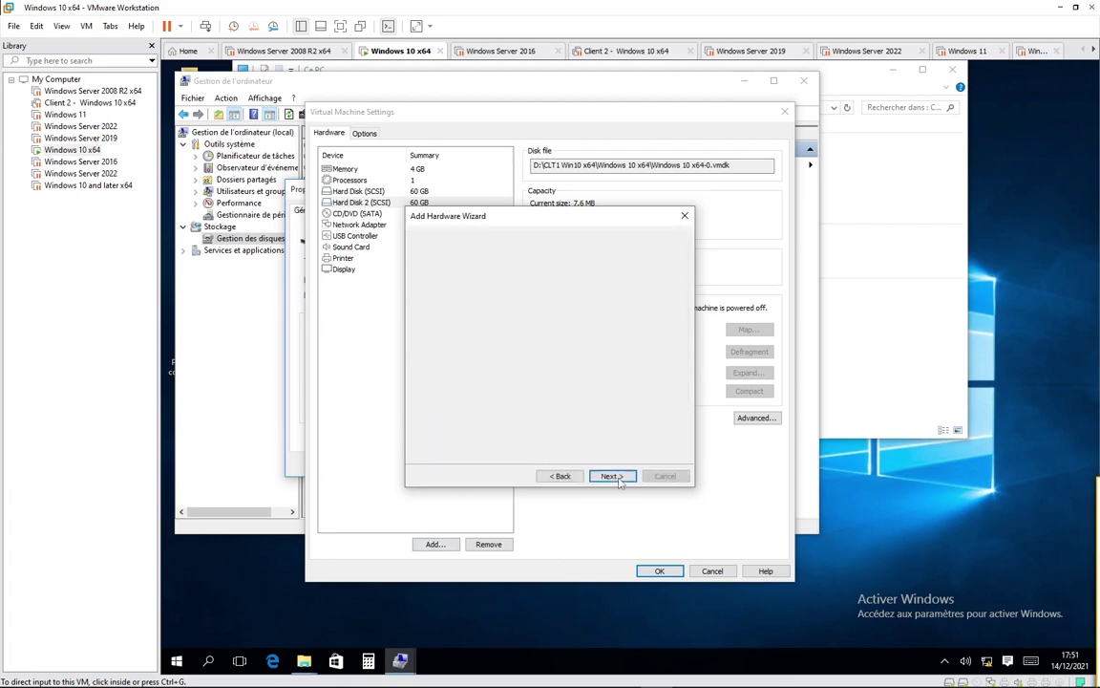
left_click(613, 476)
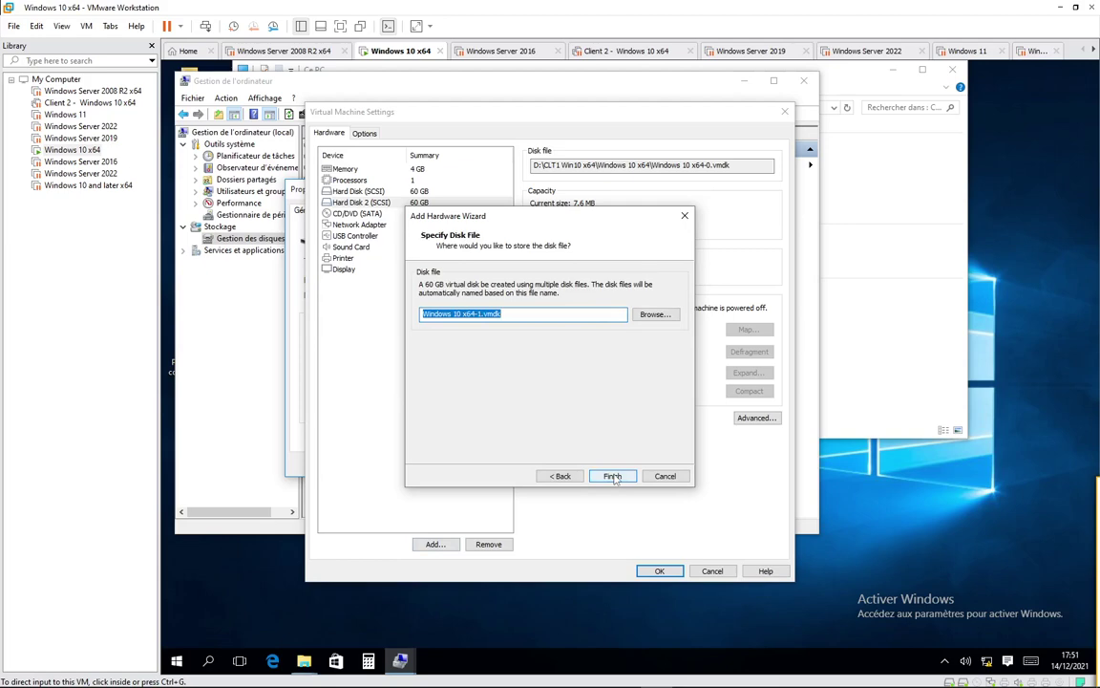
left_click(614, 477)
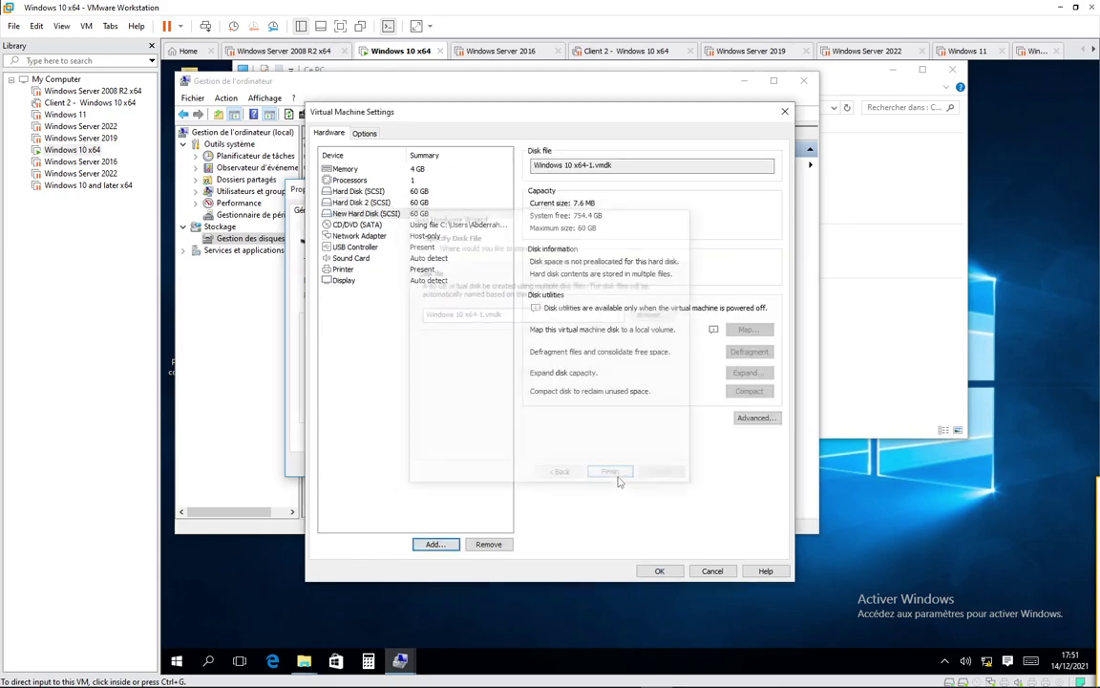
left_click(658, 571)
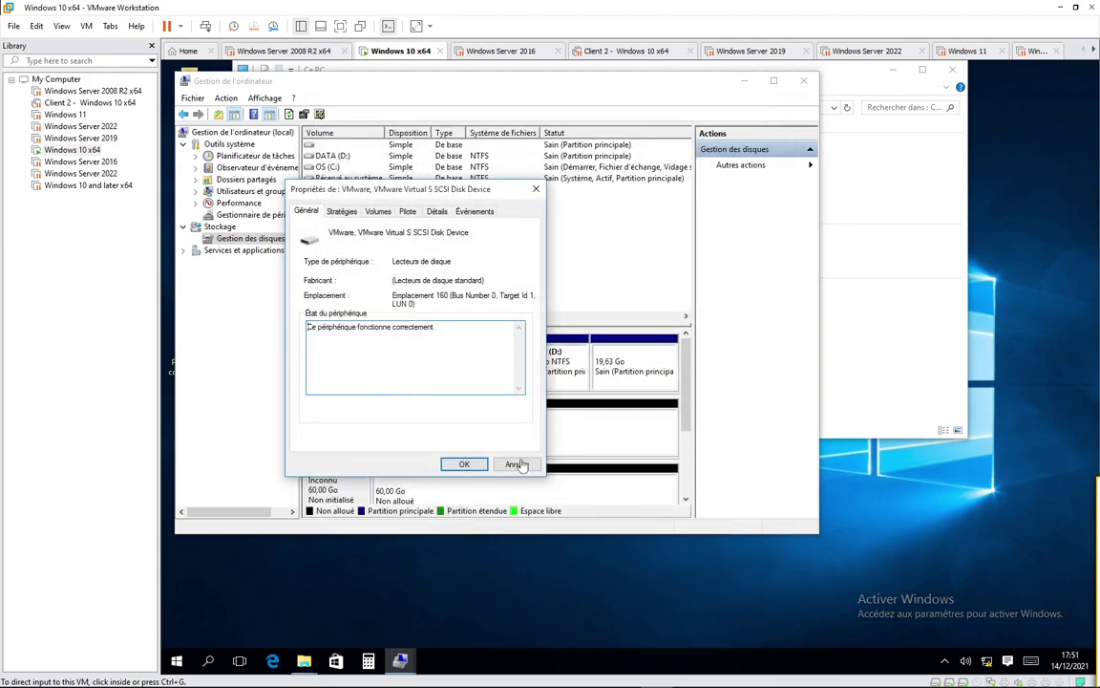
Step: Close Disque 1's properties and initialise Disque 2 with the MBR (Secteur de démarrage principal) style
left_click(516, 466)
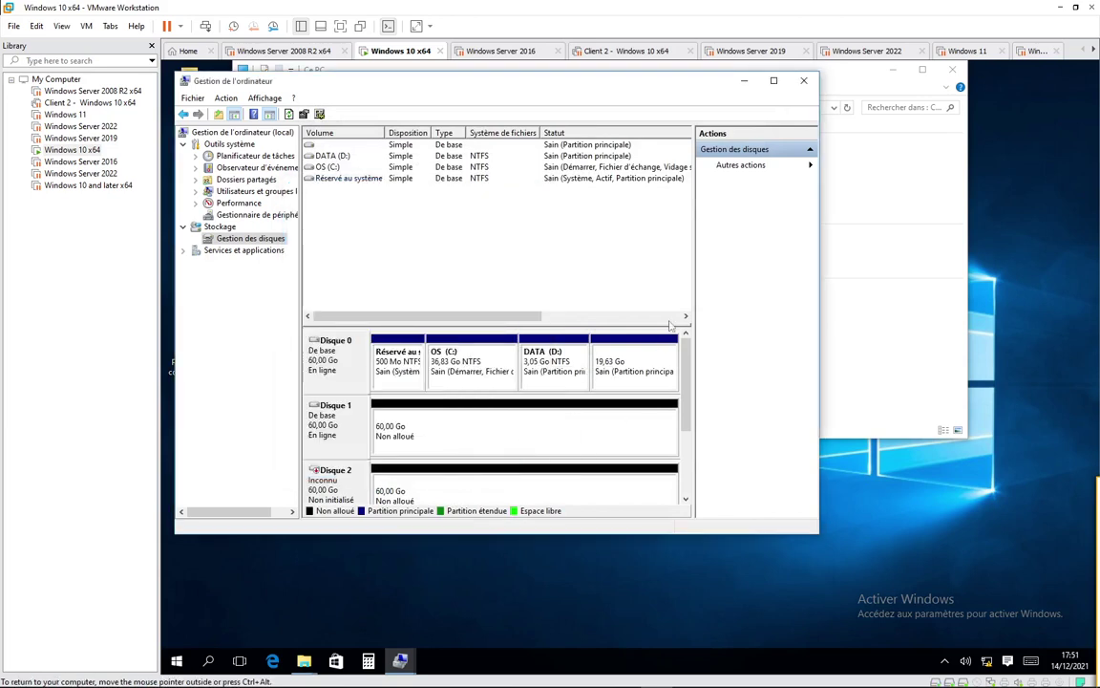
scroll(687, 420, "down", 3)
scroll(687, 421, "up", 1)
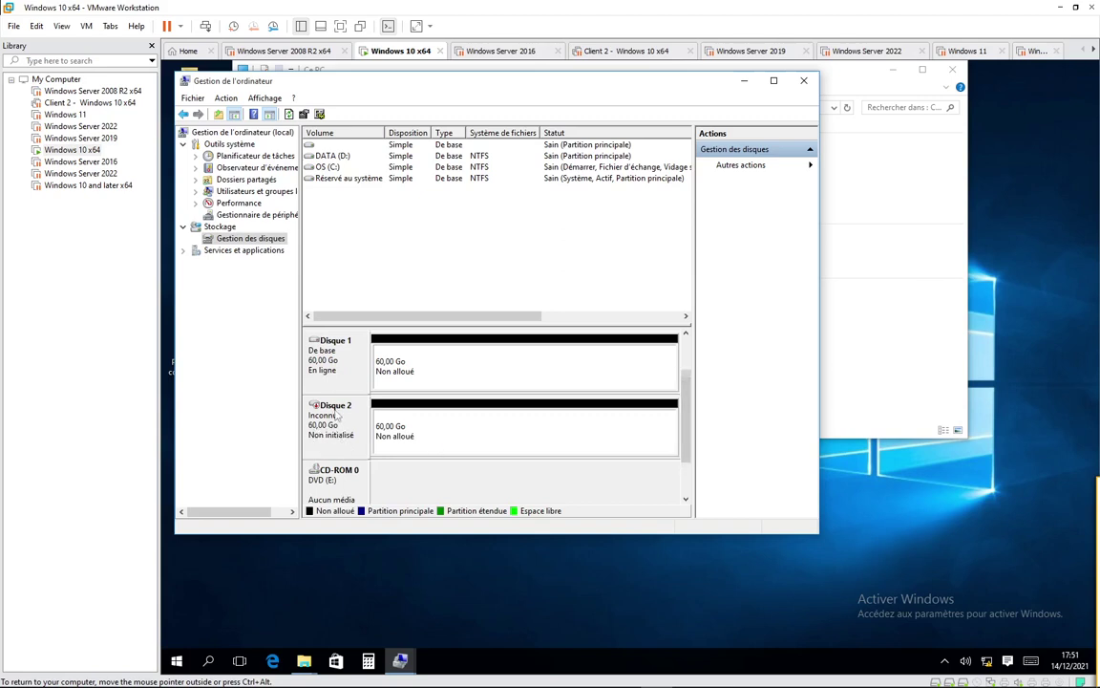
right_click(336, 410)
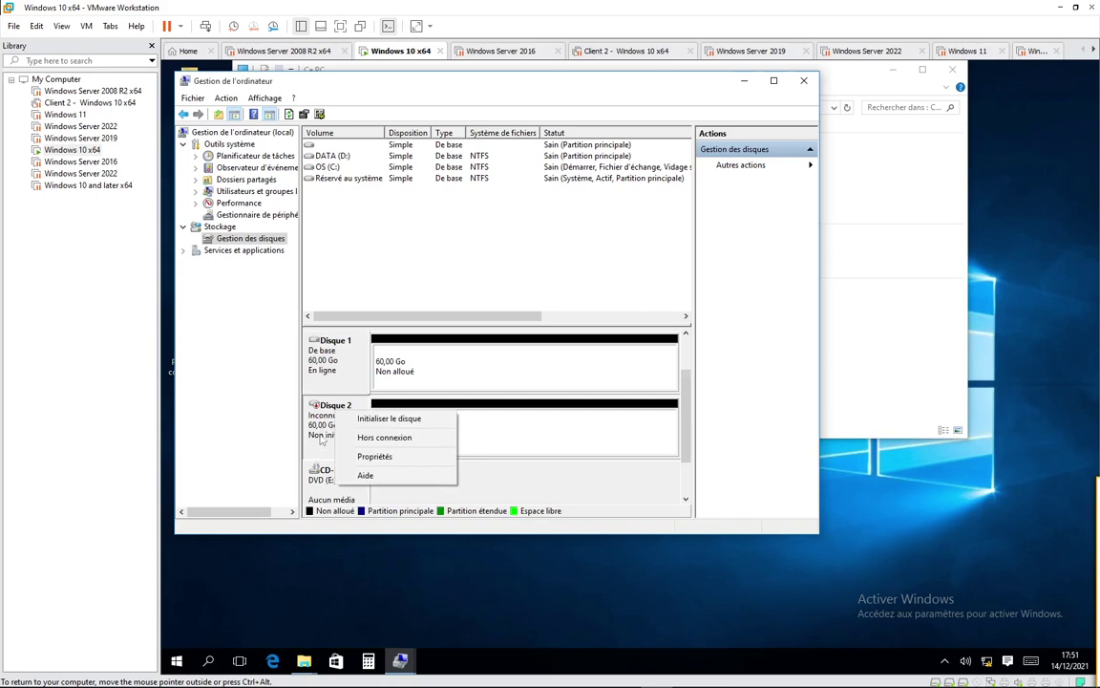
left_click(387, 418)
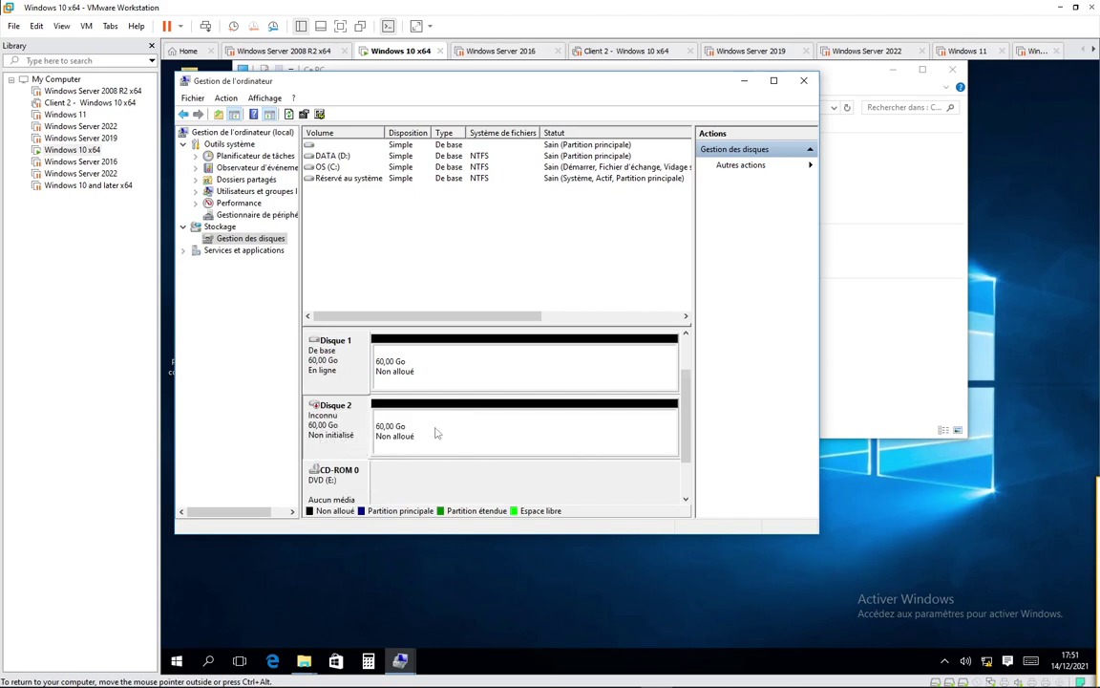
right_click(340, 429)
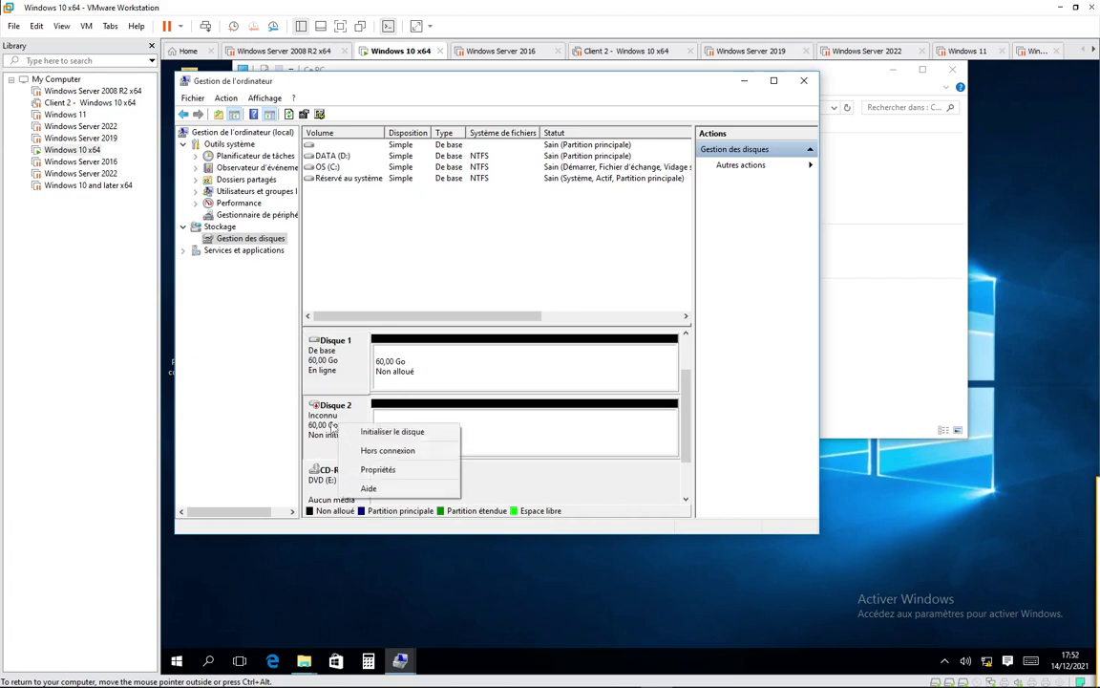
left_click(392, 433)
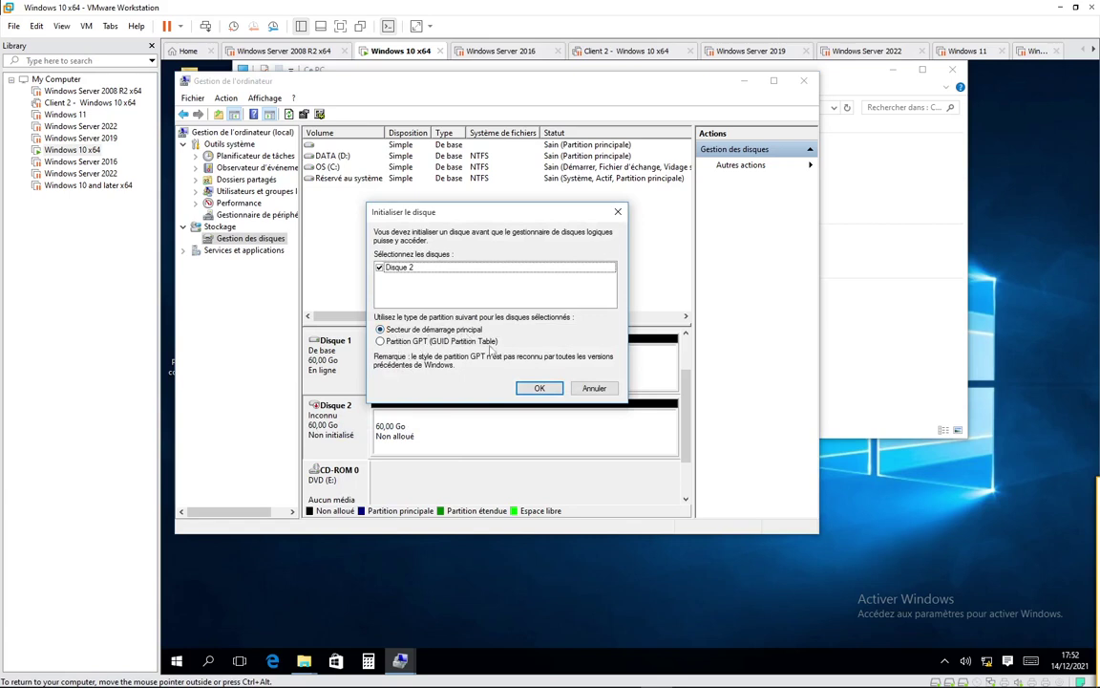
key("Return")
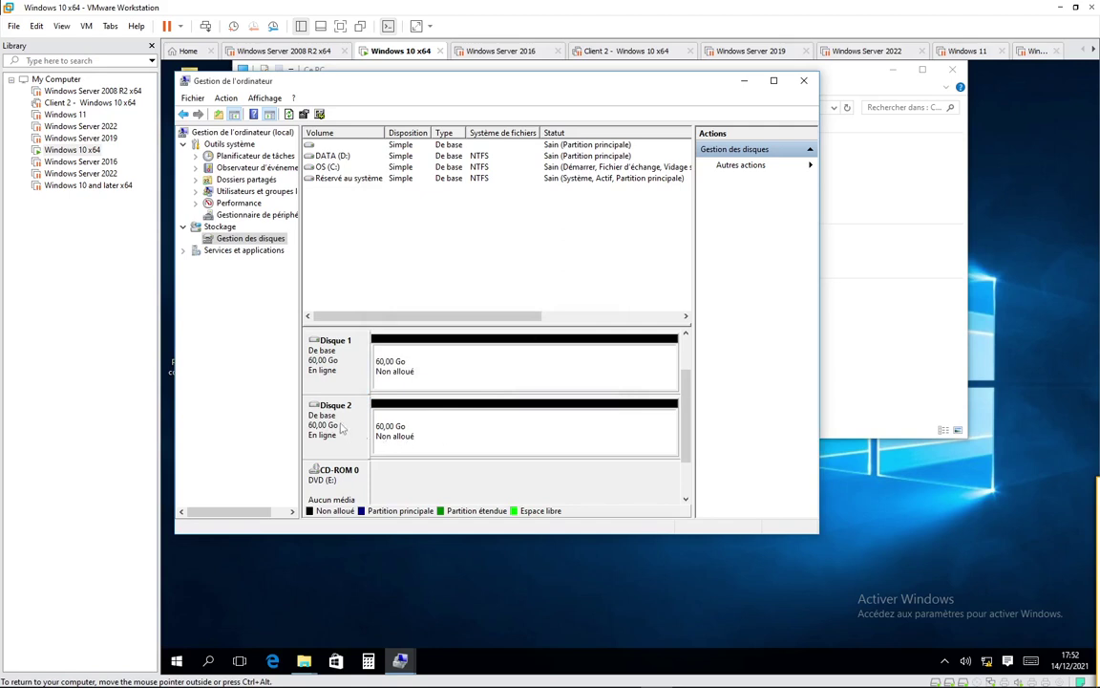
Step: Create a 10000 MB NTFS simple volume P1 on drive F in Disque 2's unallocated space
right_click(438, 425)
left_click(494, 430)
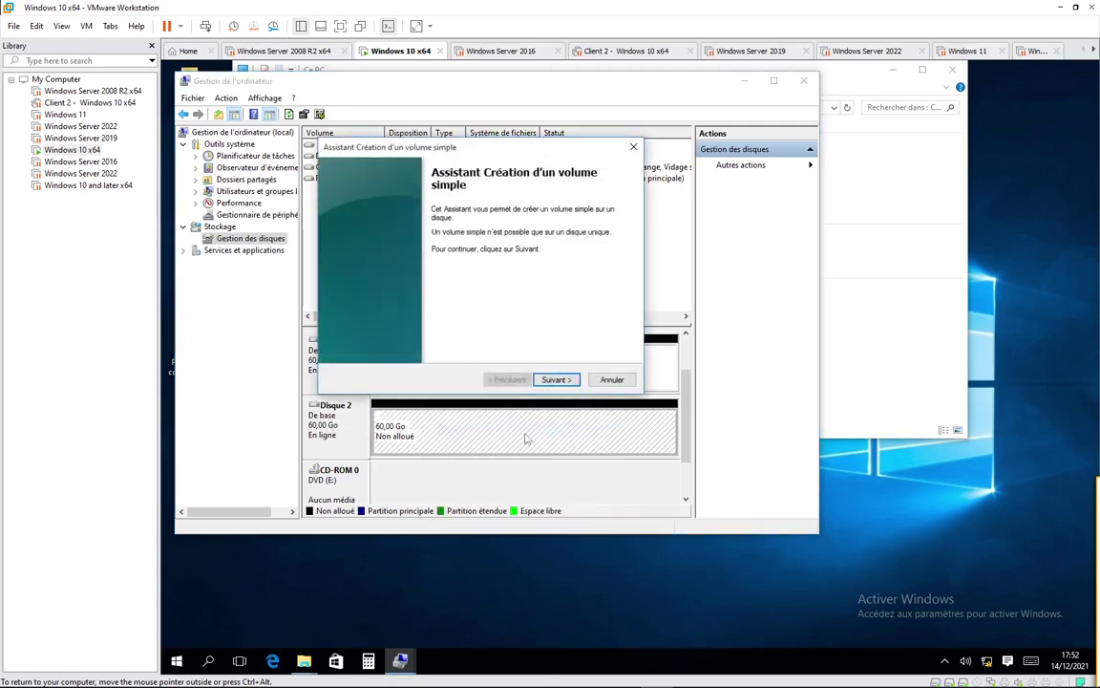
left_click(556, 379)
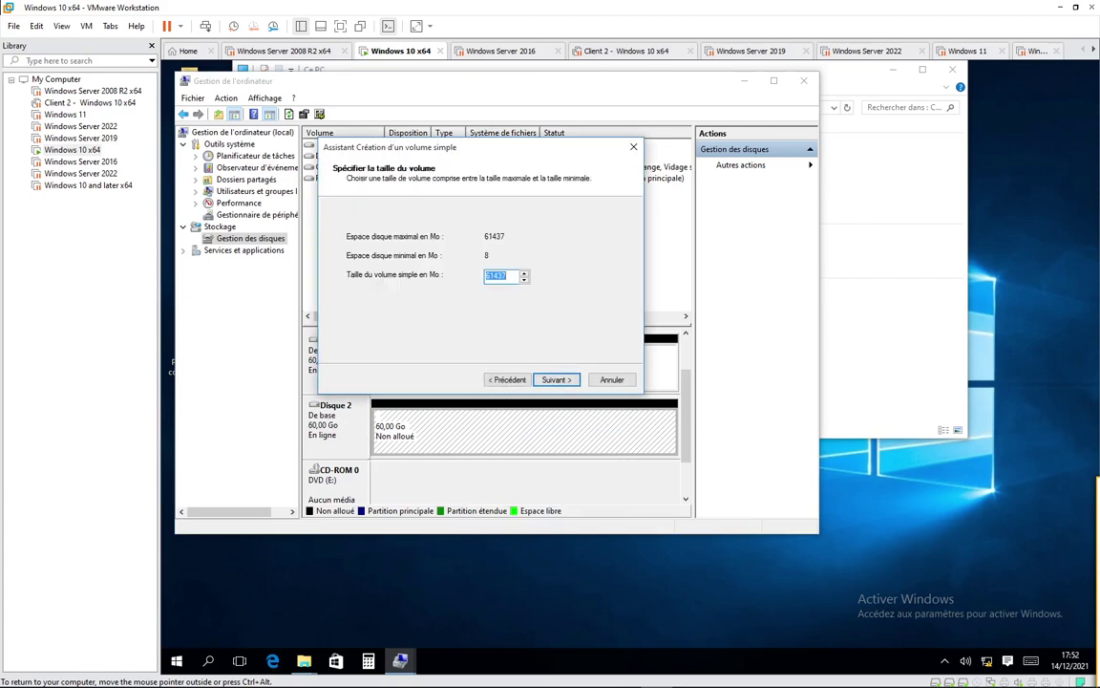
type("10000")
left_click(554, 379)
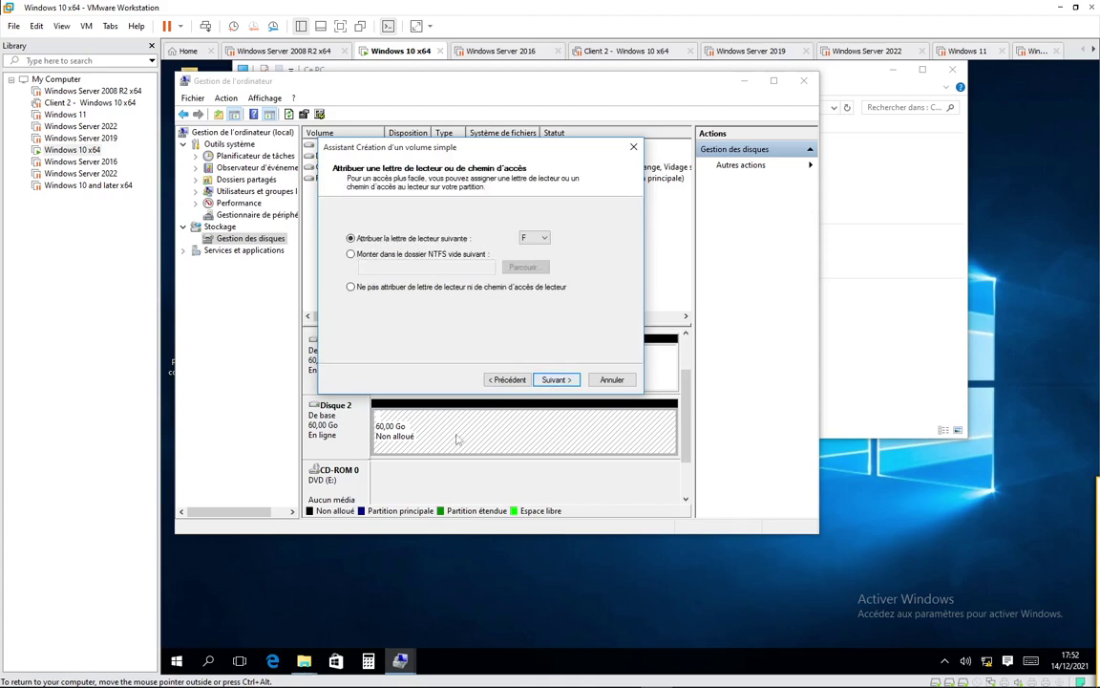
left_click(554, 381)
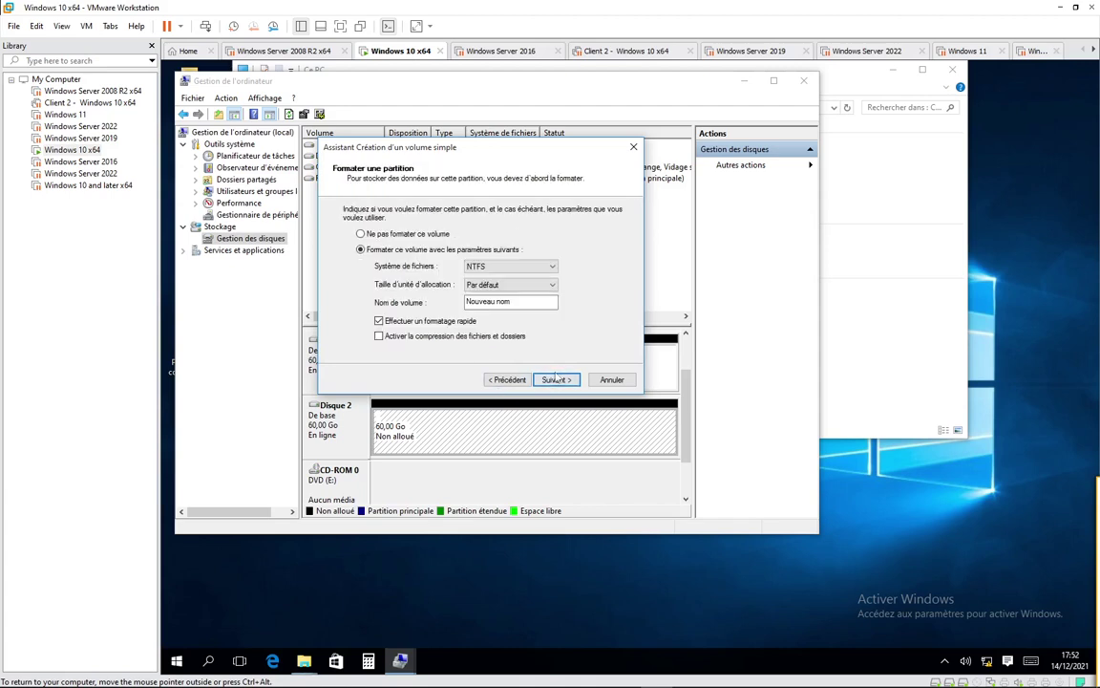
left_click_drag(523, 302, 380, 301)
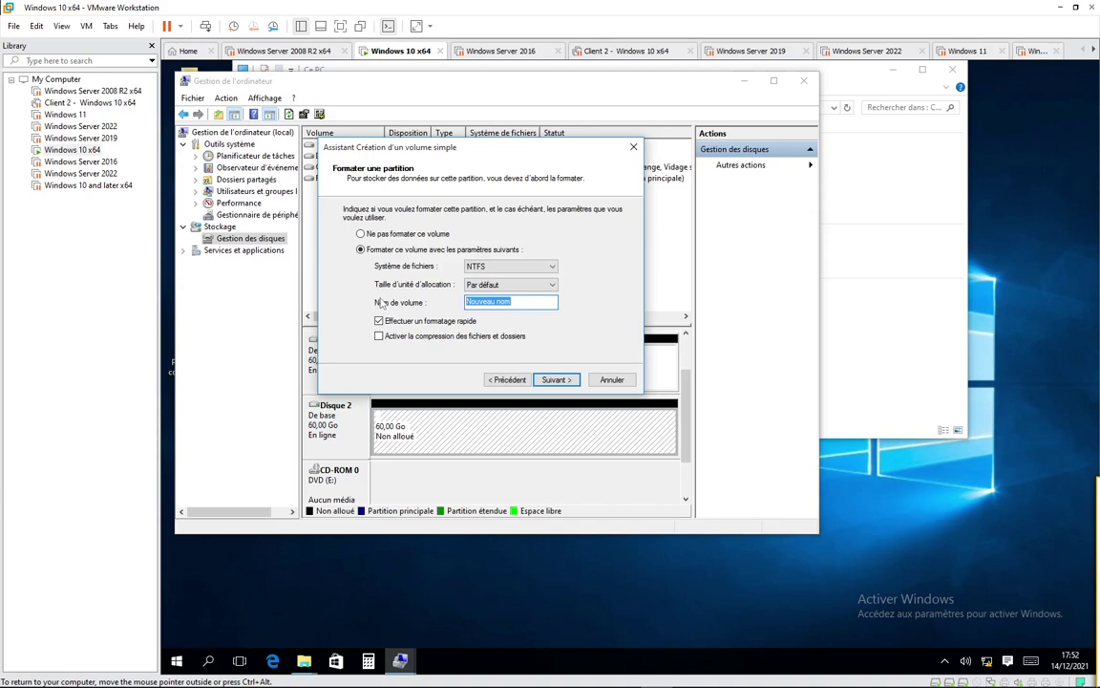
type("P1")
key("Return")
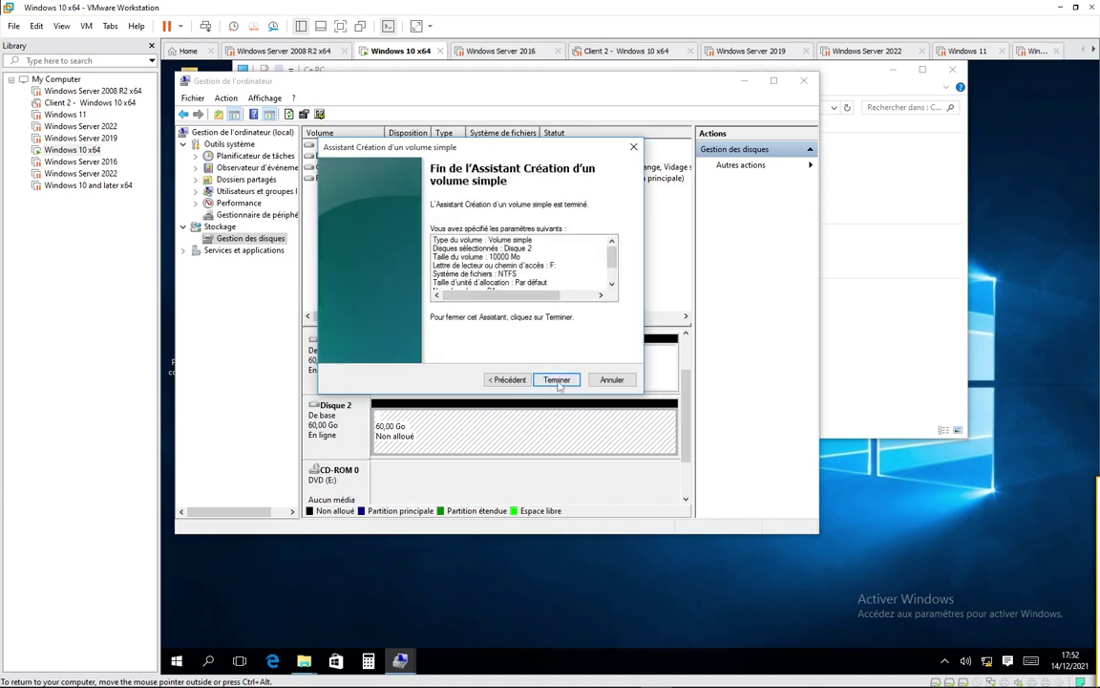
key("Return")
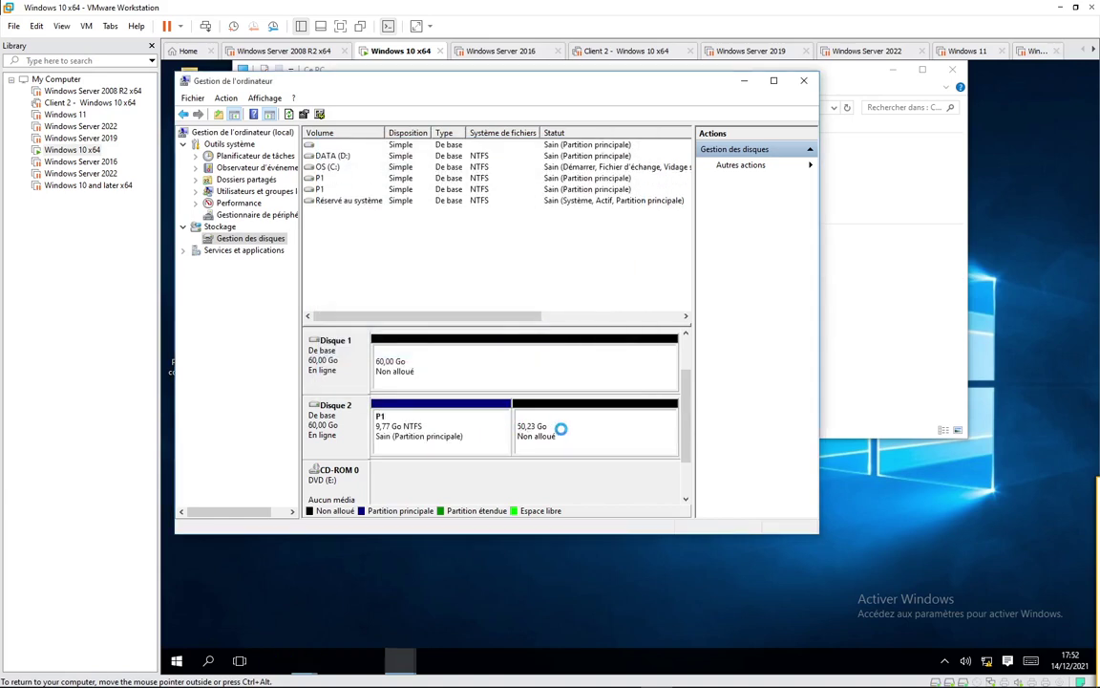
left_click(561, 429)
Step: Create a second 10000 MB NTFS primary partition named P2 on drive G
right_click(562, 429)
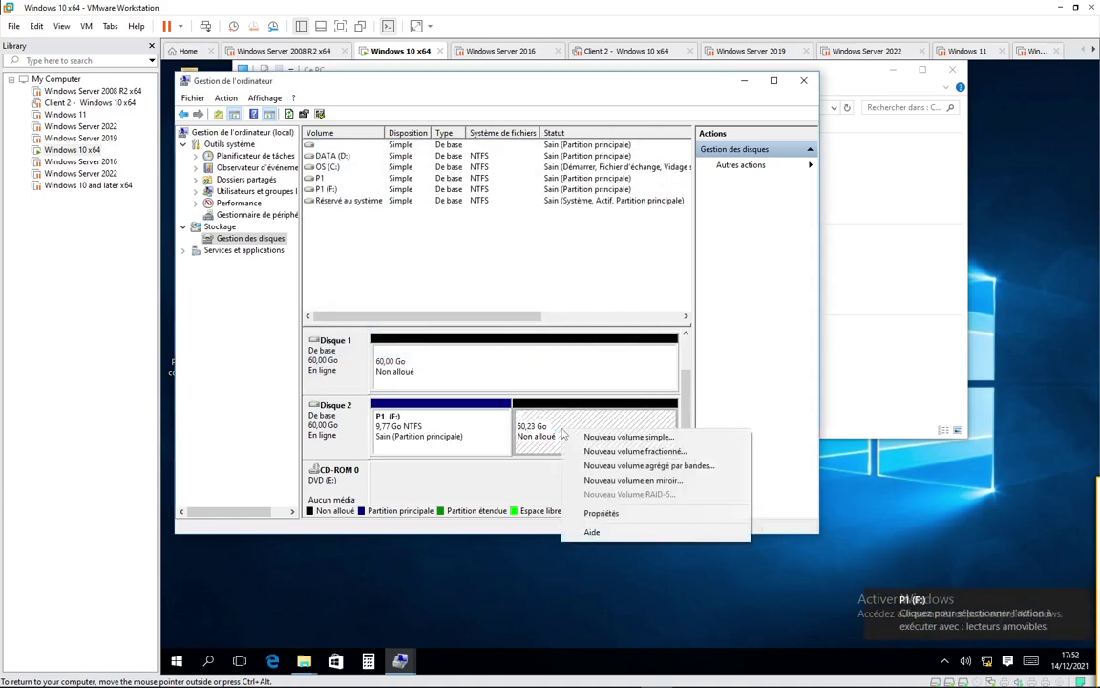
left_click(582, 439)
key("Return")
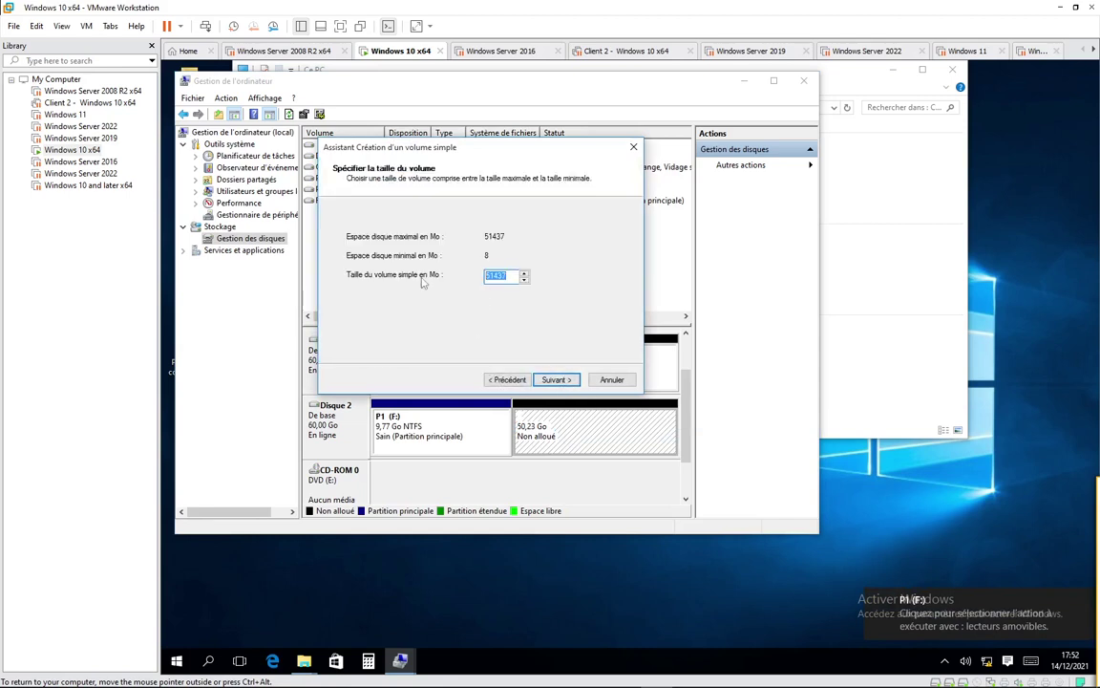
type("1000")
key("BackSpace")
key("BackSpace")
key("BackSpace")
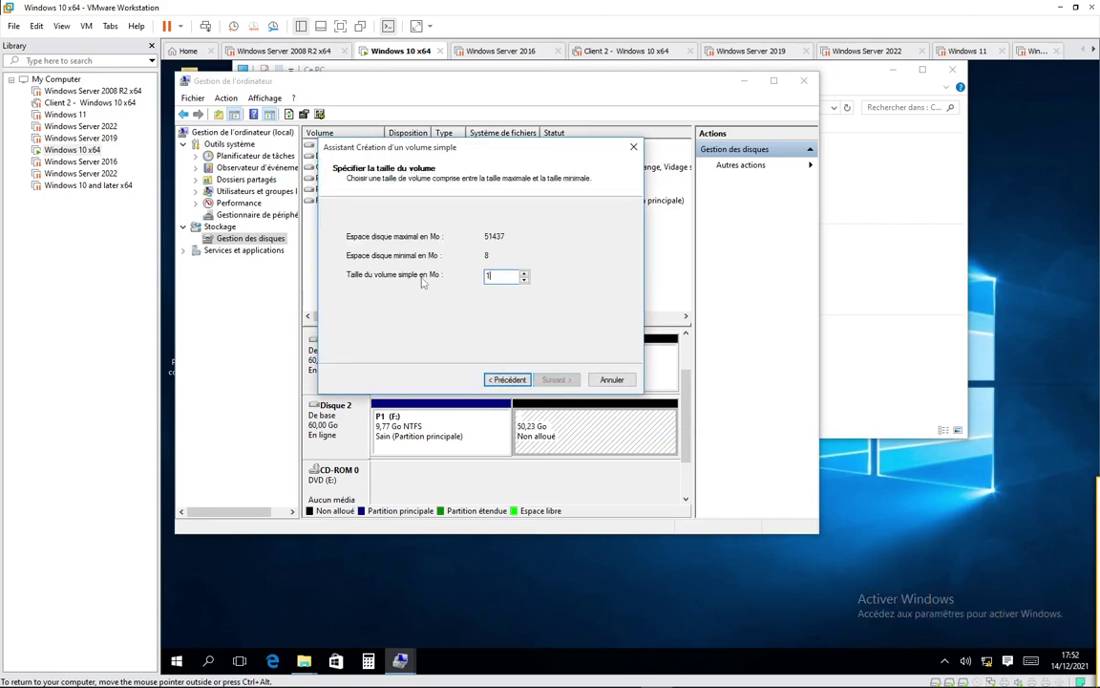
type("0000")
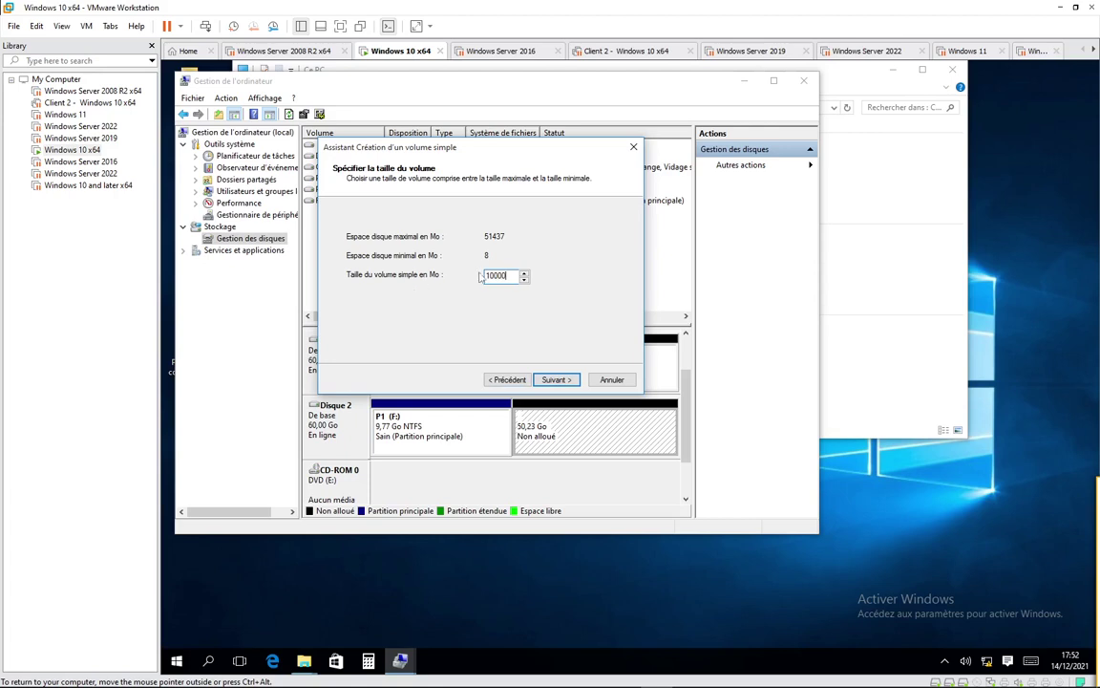
left_click(555, 380)
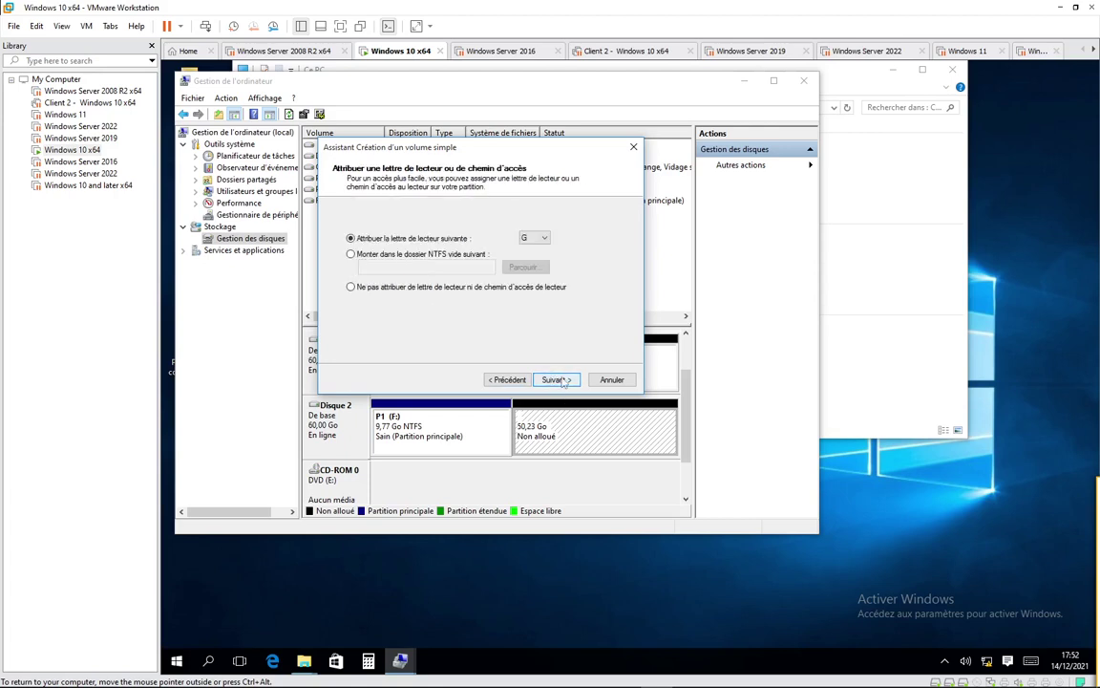
left_click(557, 380)
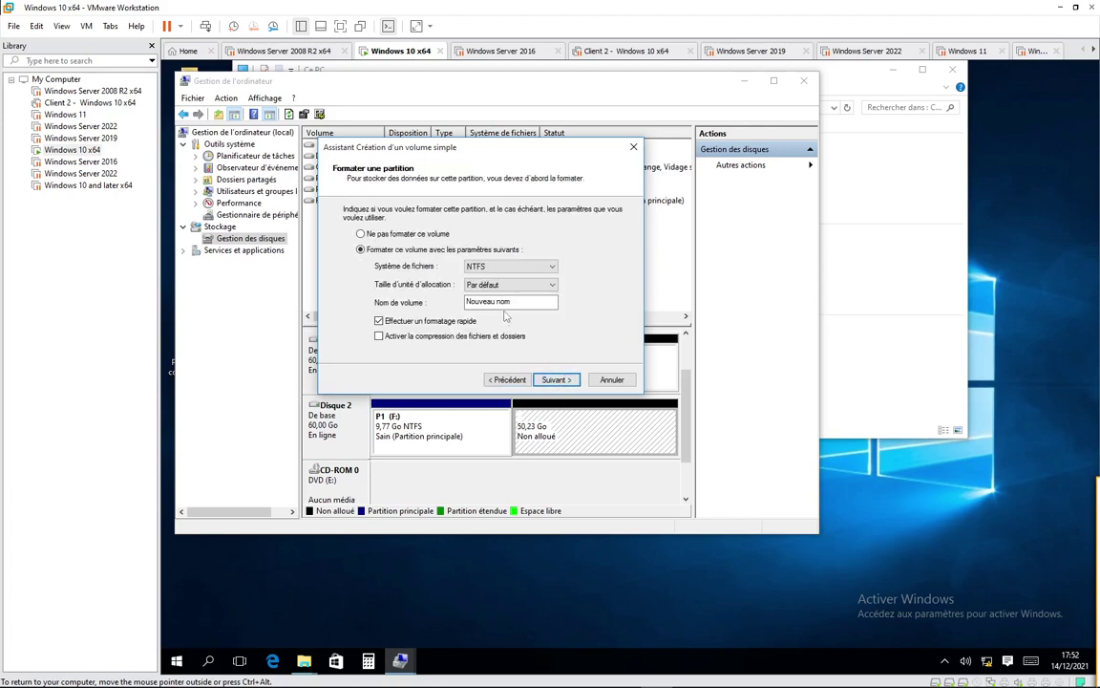
type("P2")
left_click(557, 380)
left_click(556, 380)
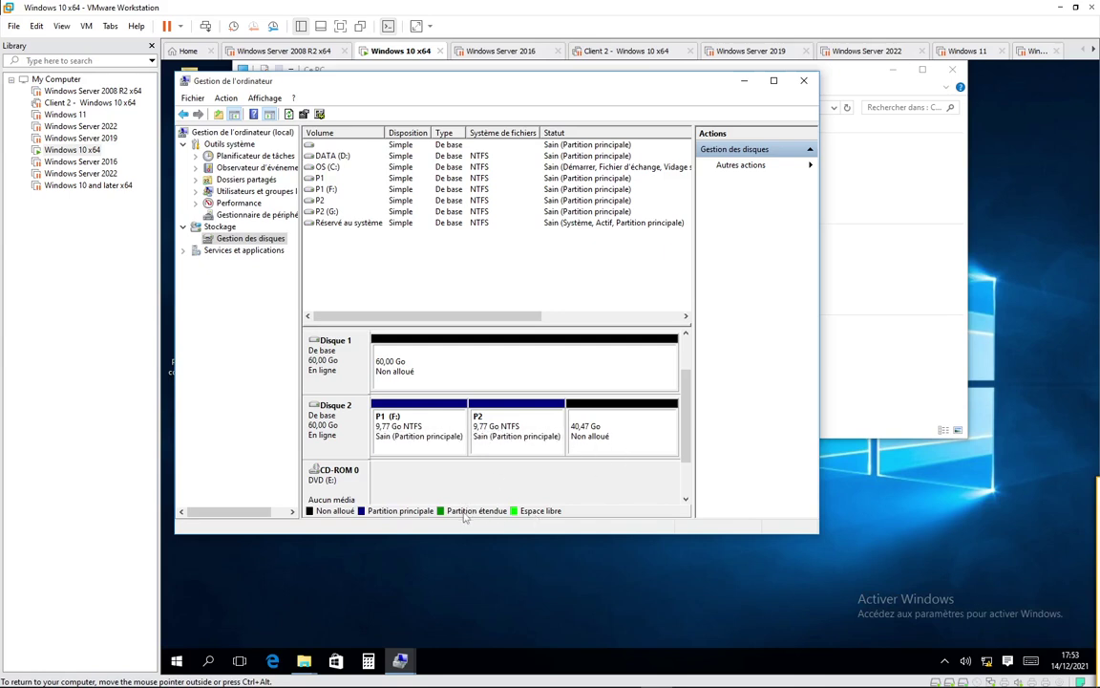
right_click(594, 441)
Step: Create the third 10000 MB NTFS primary partition PP3 on drive H, leaving 30,70 Go free
left_click(630, 445)
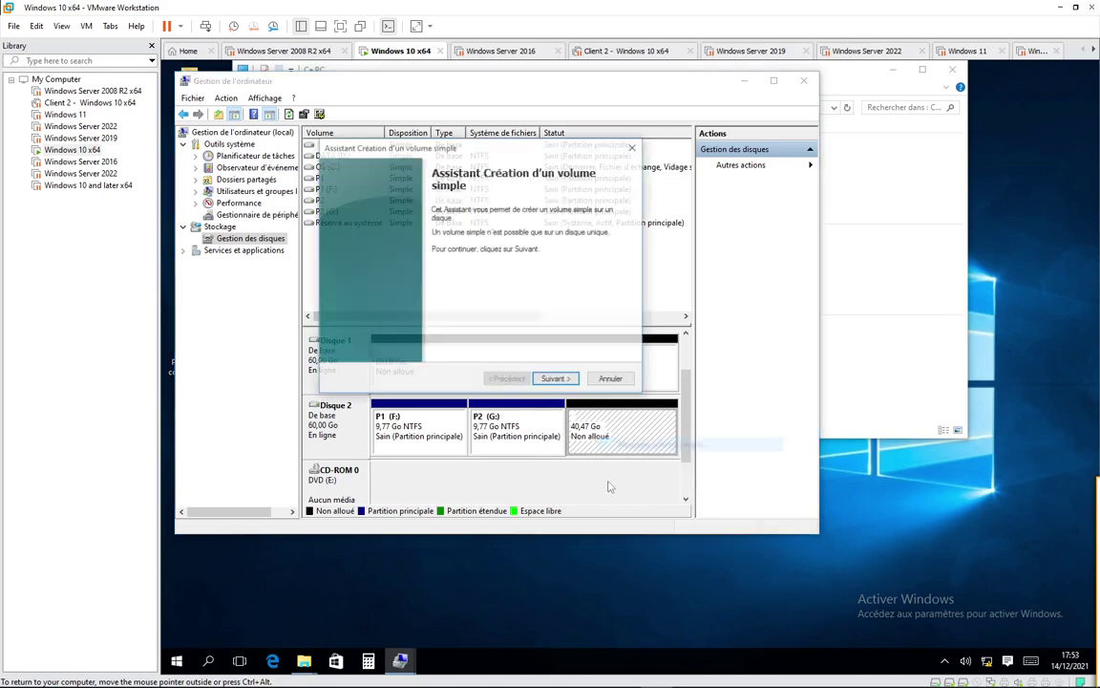
left_click(566, 381)
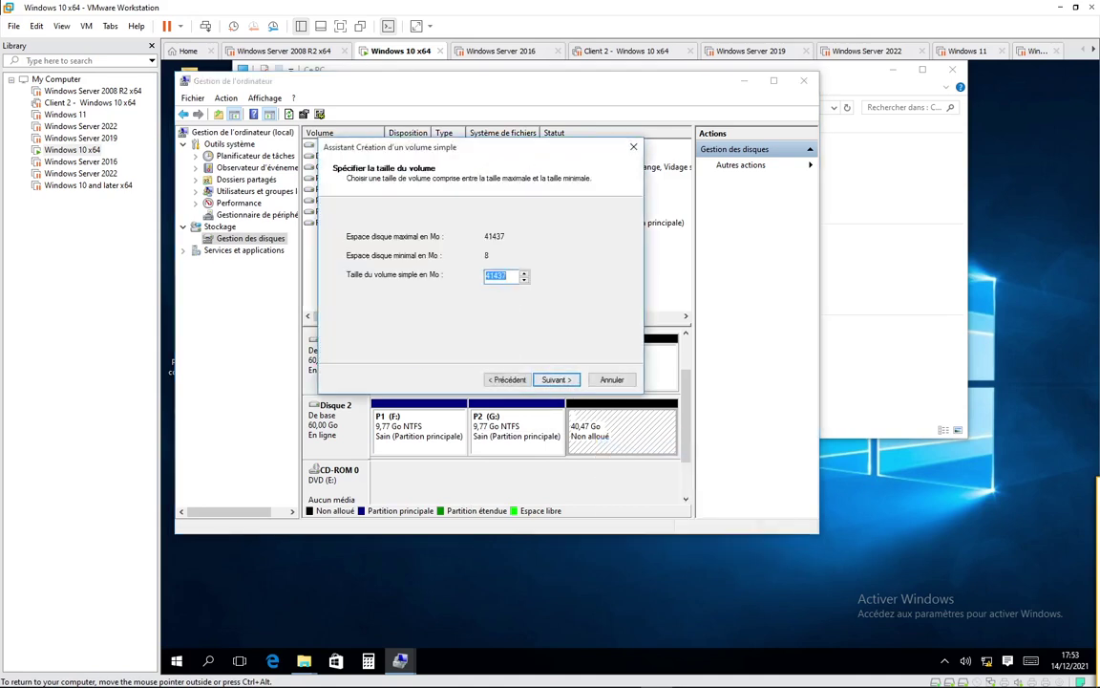
type("10000")
left_click(555, 379)
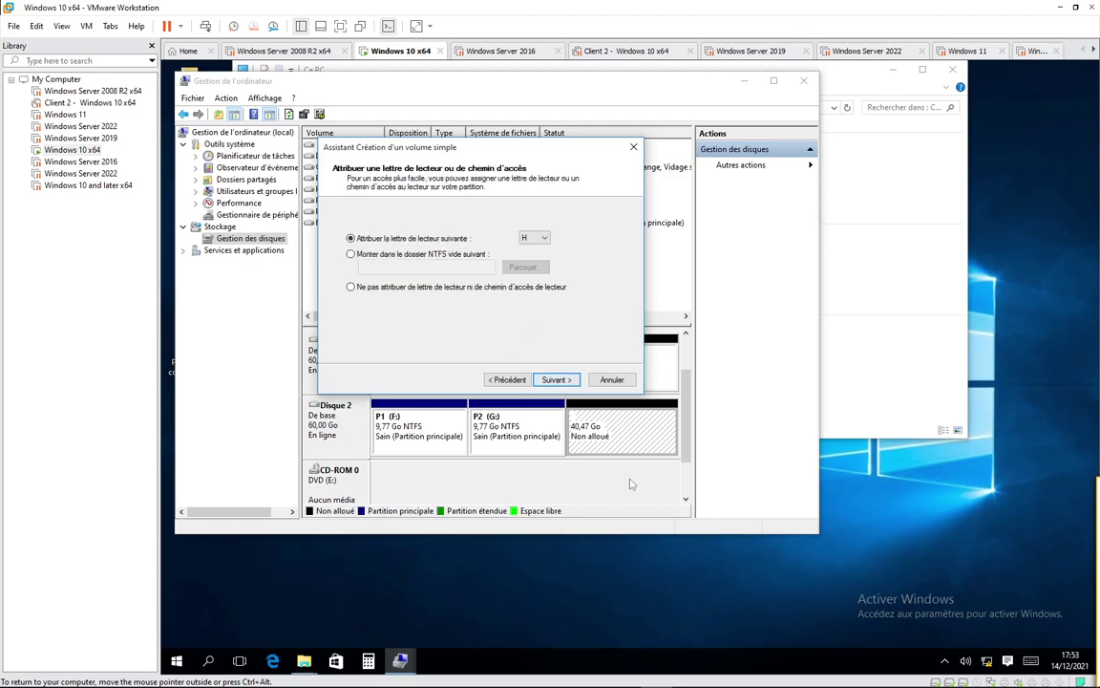
left_click(555, 379)
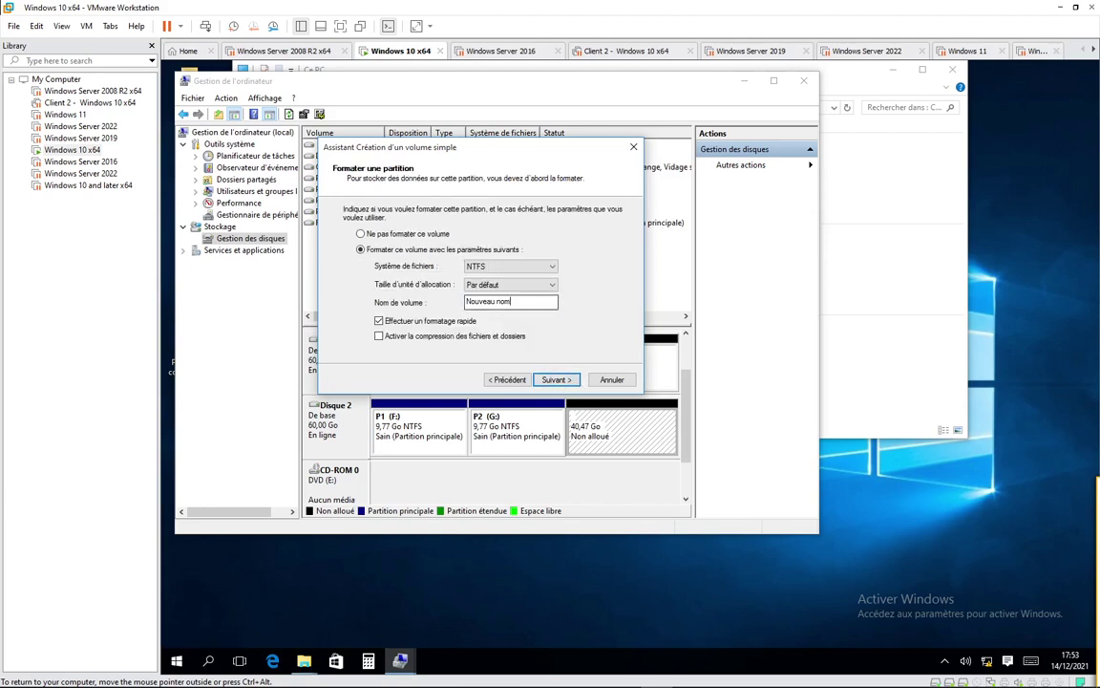
type("PP3")
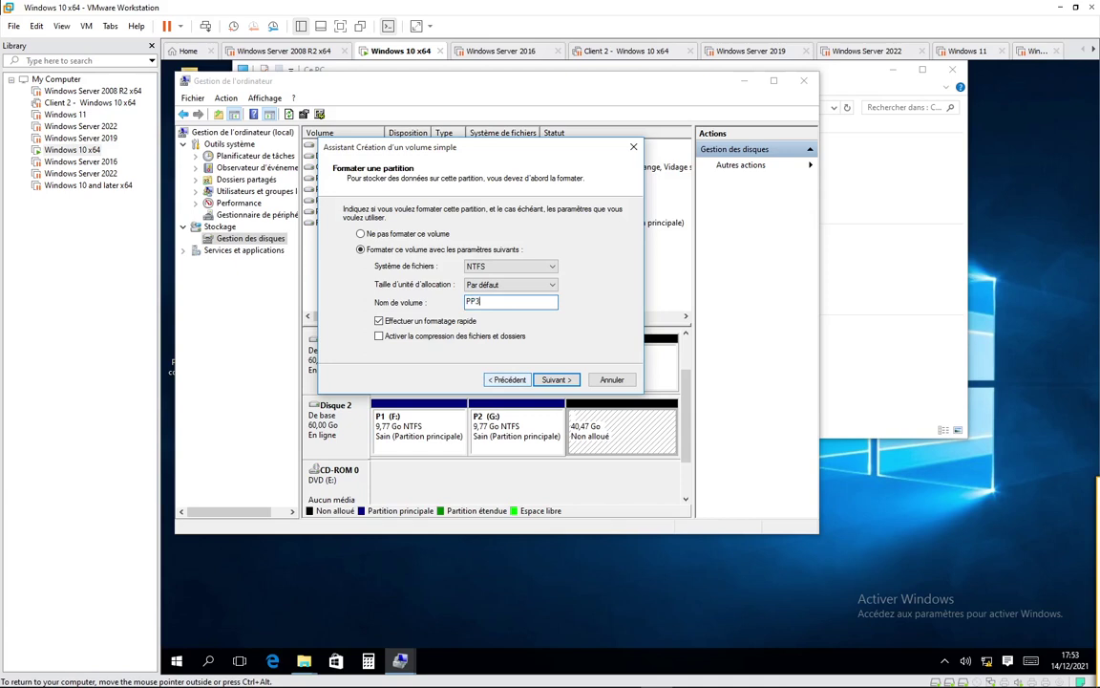
left_click(557, 380)
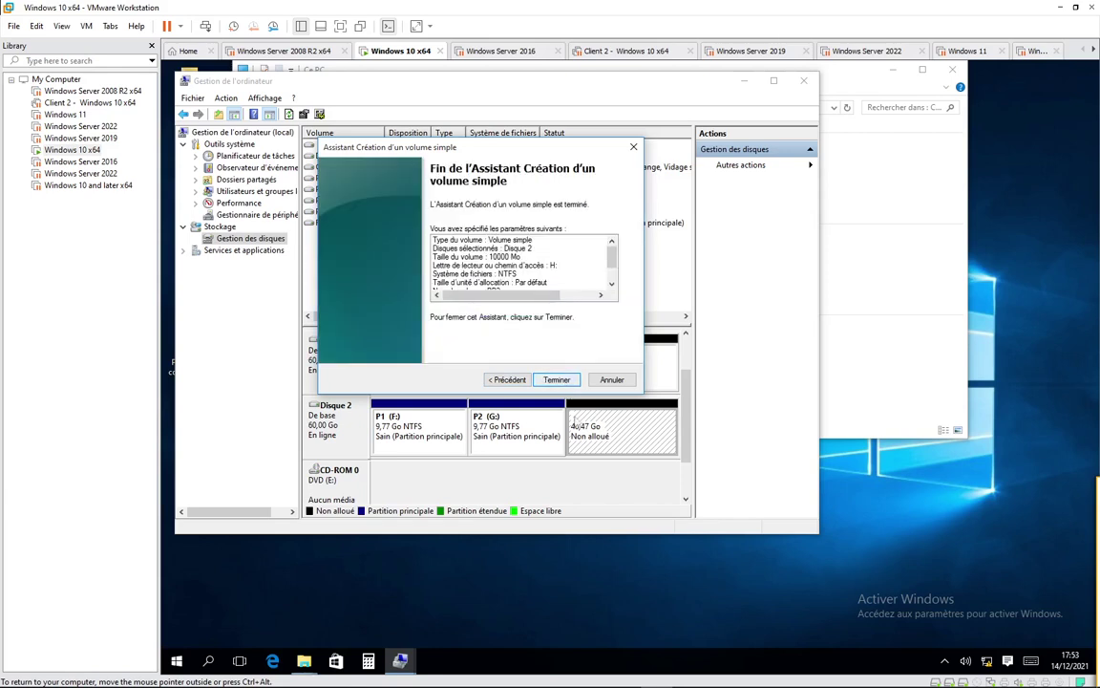
left_click(558, 380)
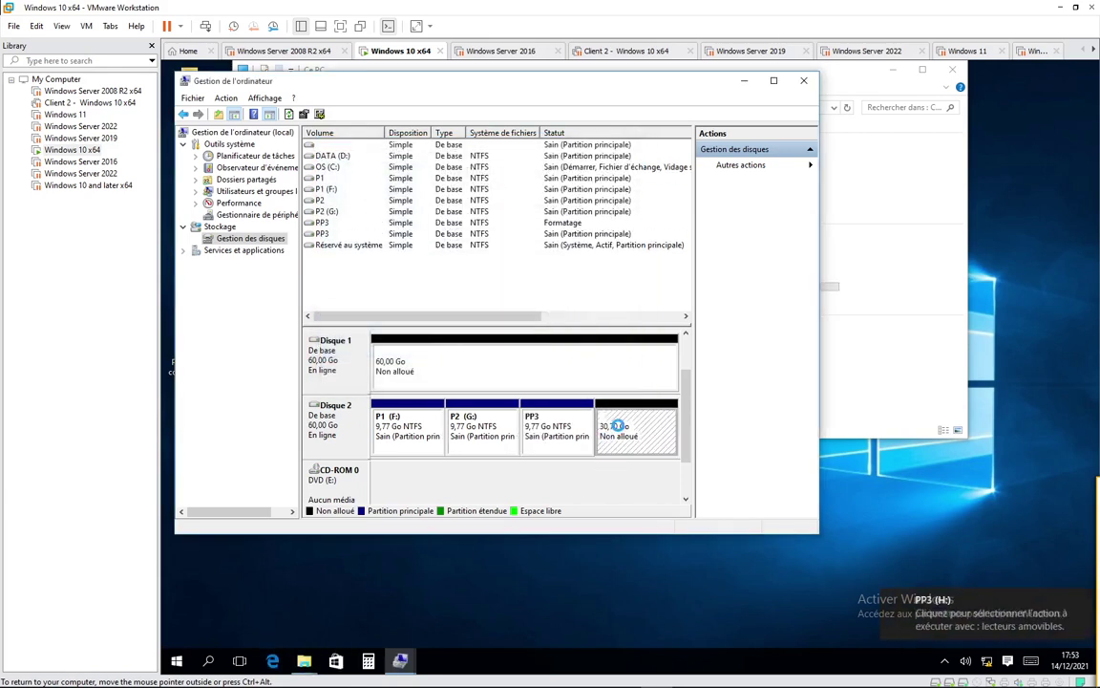
Step: Create a 10000 MB NTFS volume PP4 on drive I in the 30,70 Go unallocated block
right_click(618, 426)
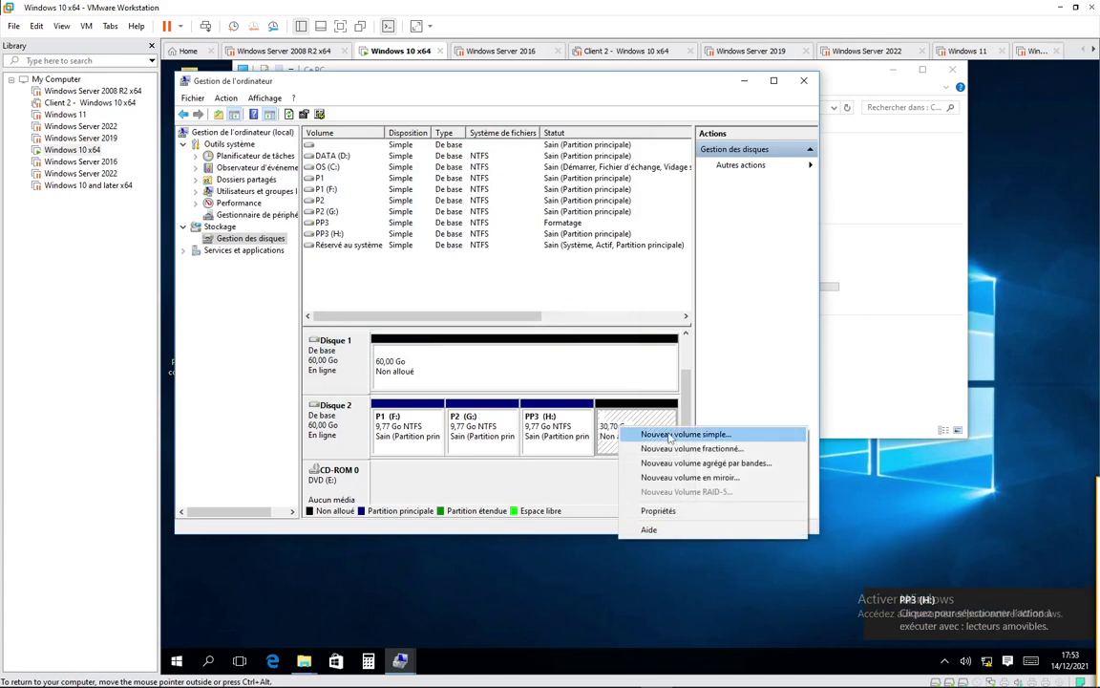
left_click(659, 432)
left_click(554, 379)
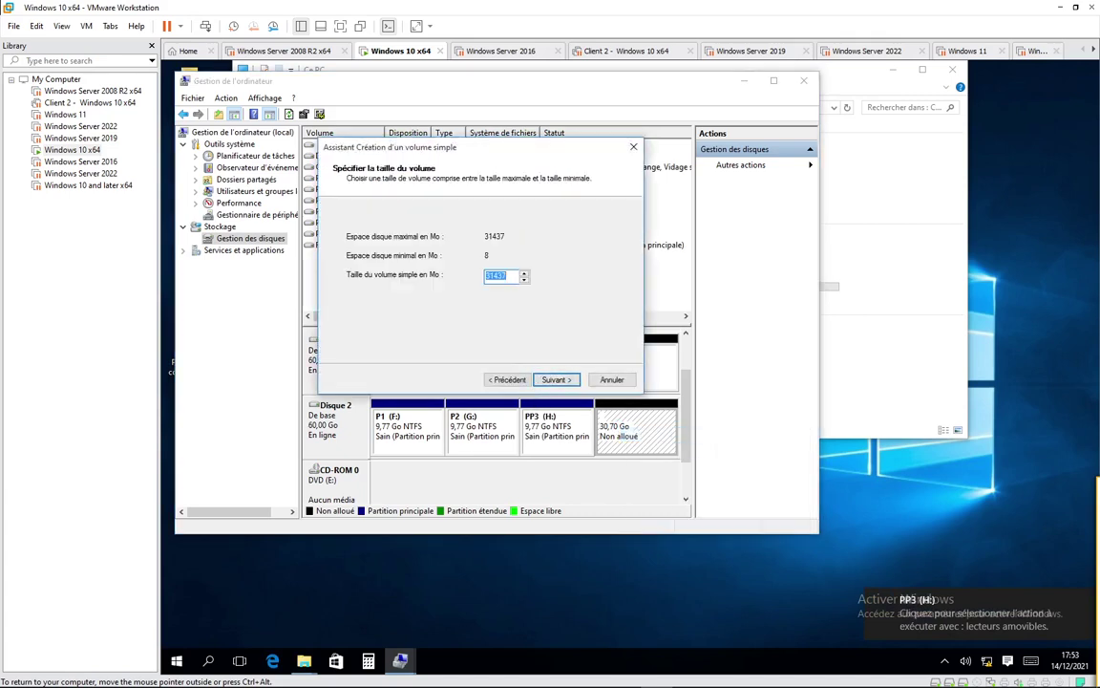
type("10000")
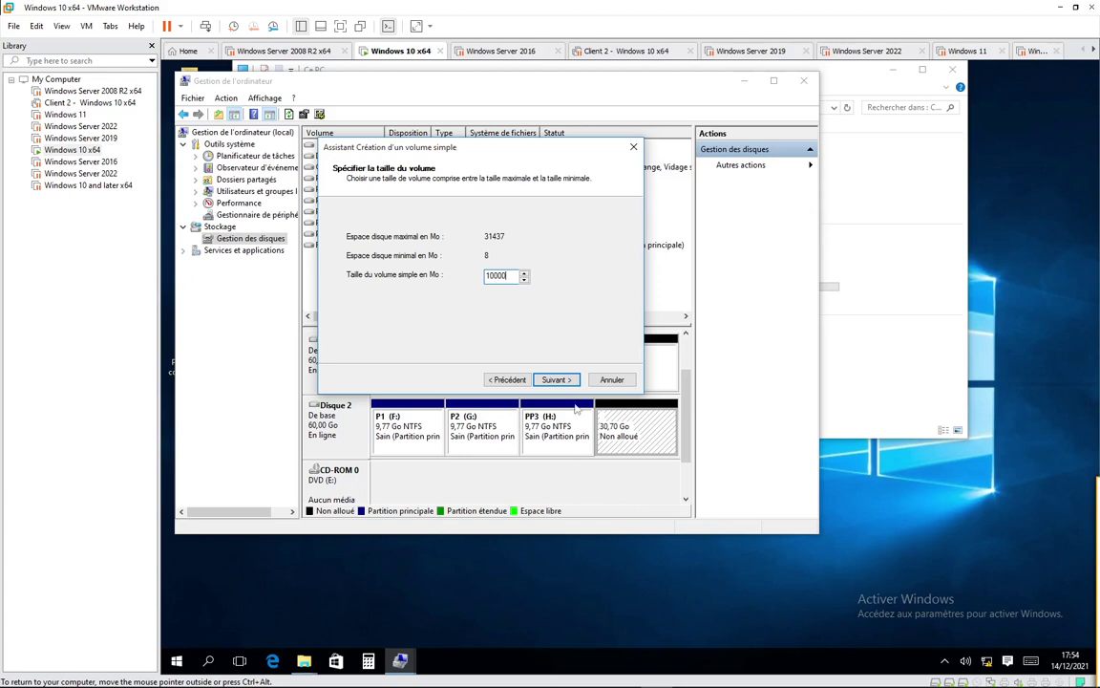
left_click(565, 382)
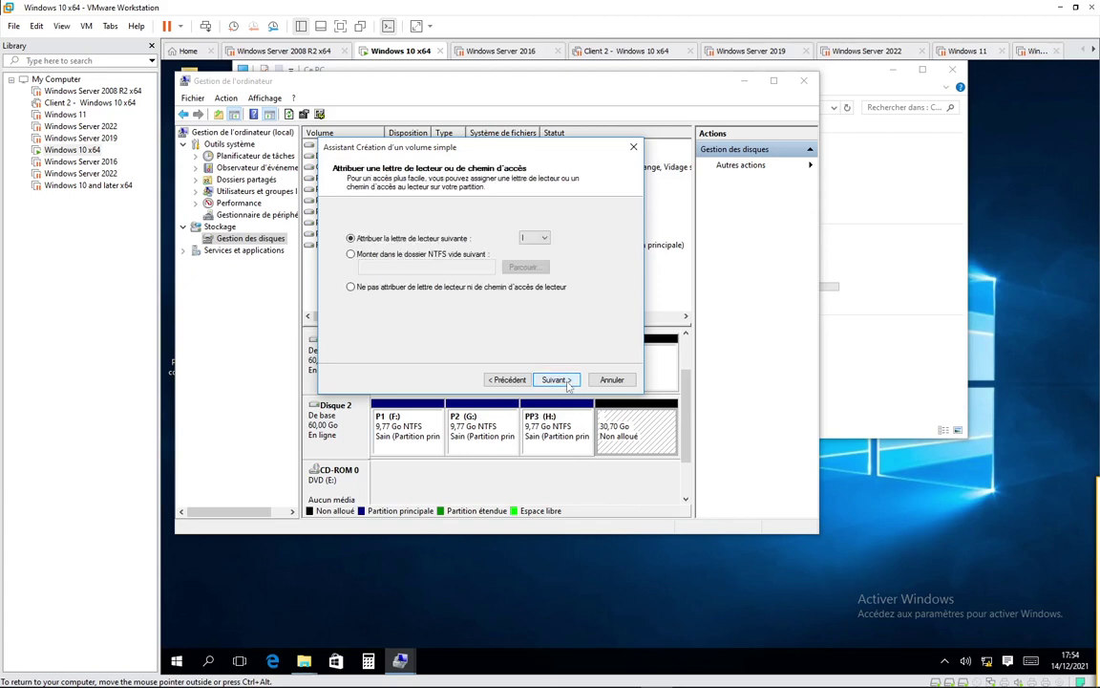
left_click(554, 381)
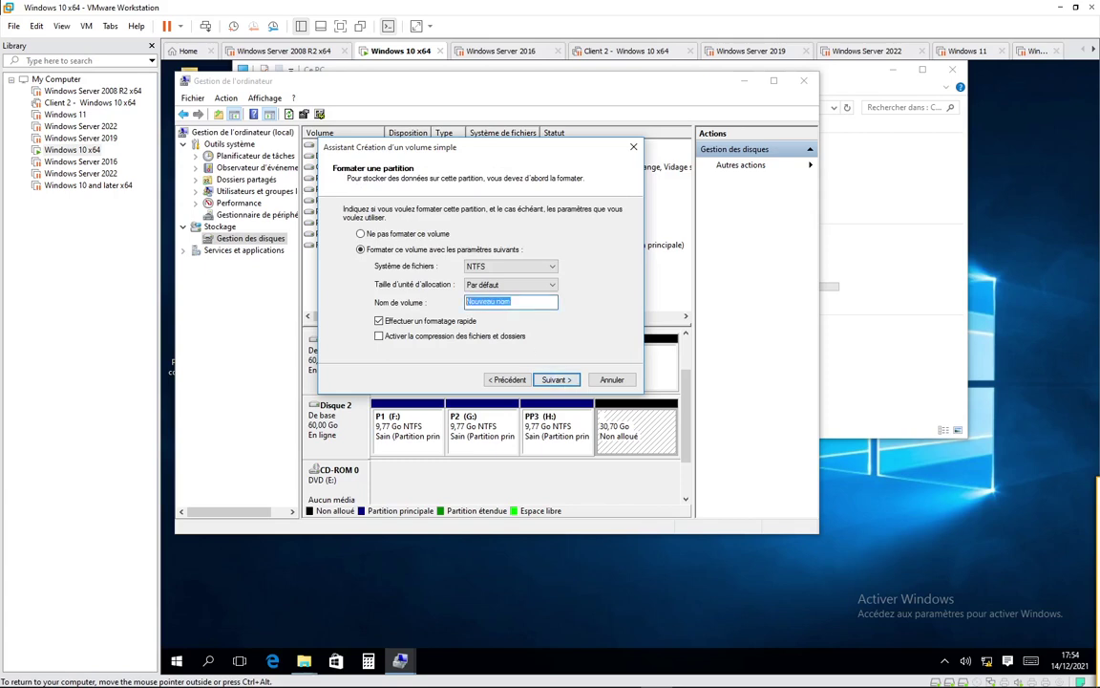
type("PP4")
key("Return")
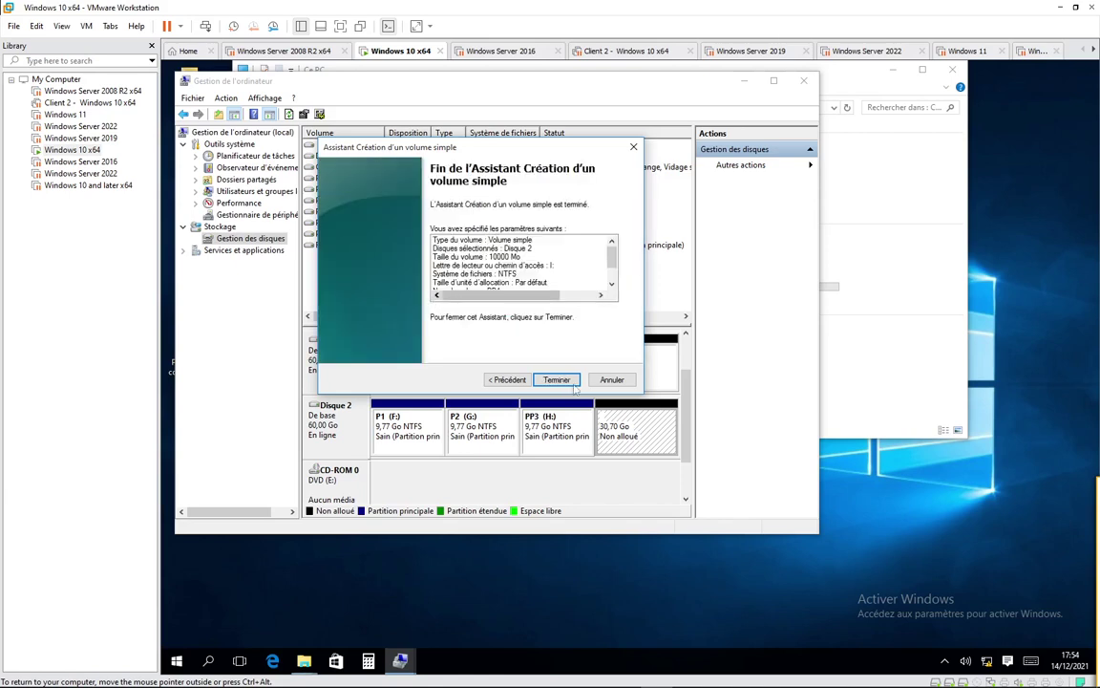
key("Return")
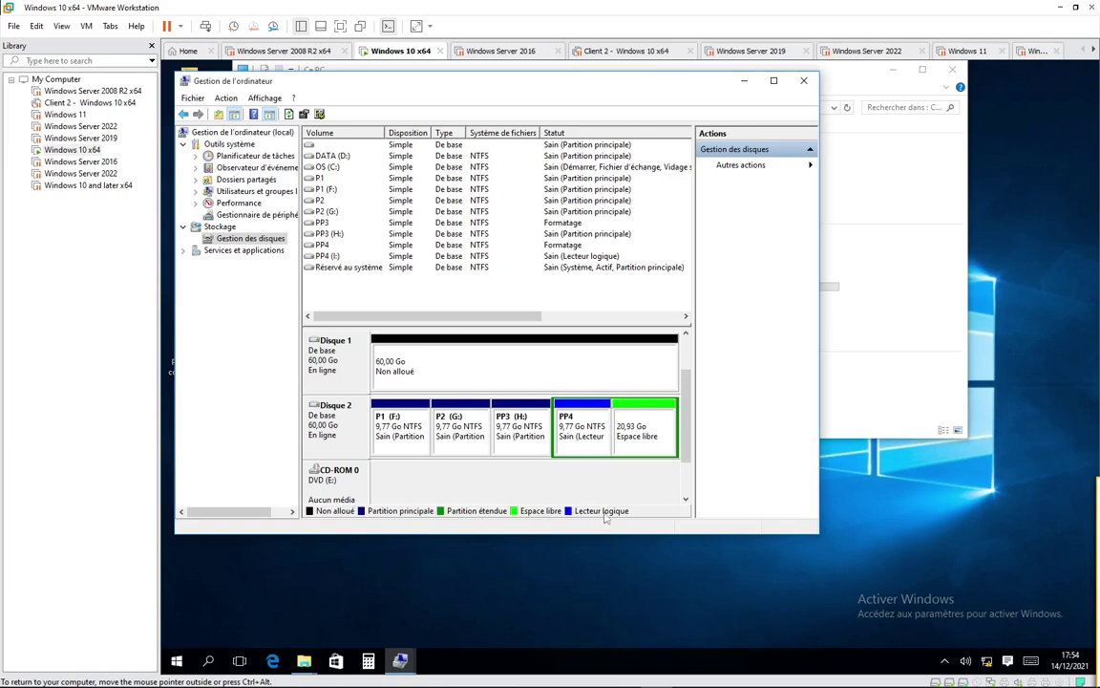
Step: Create a 10000 MB NTFS logical drive LL2 on drive J in the 20,93 Go free space
right_click(650, 410)
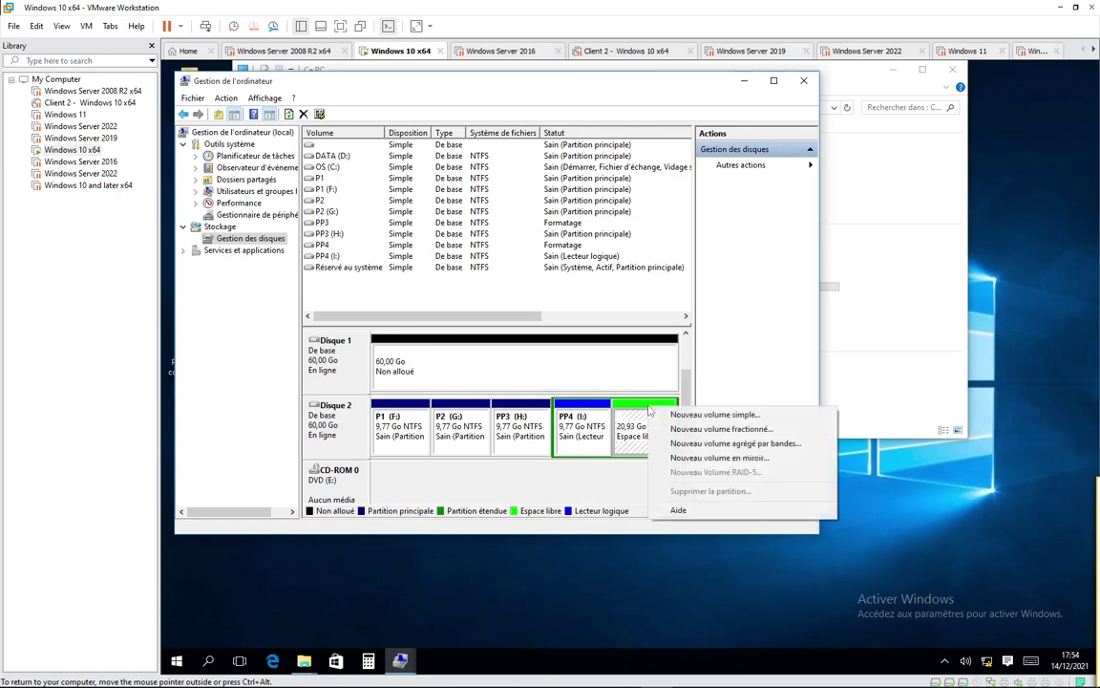
left_click(702, 418)
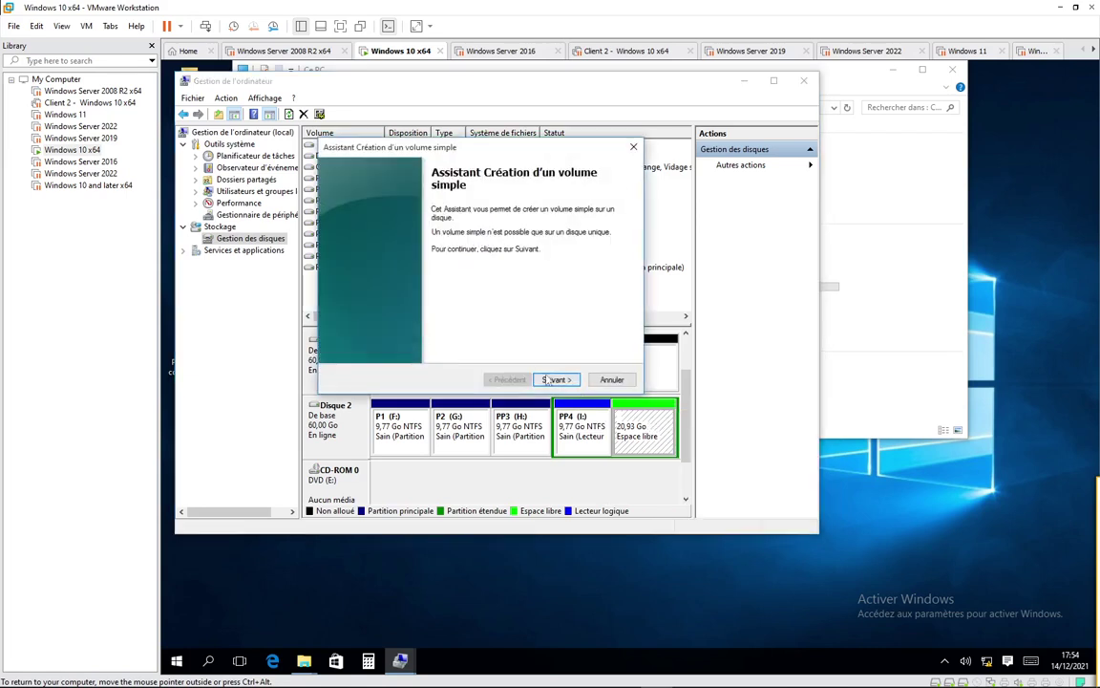
left_click(569, 381)
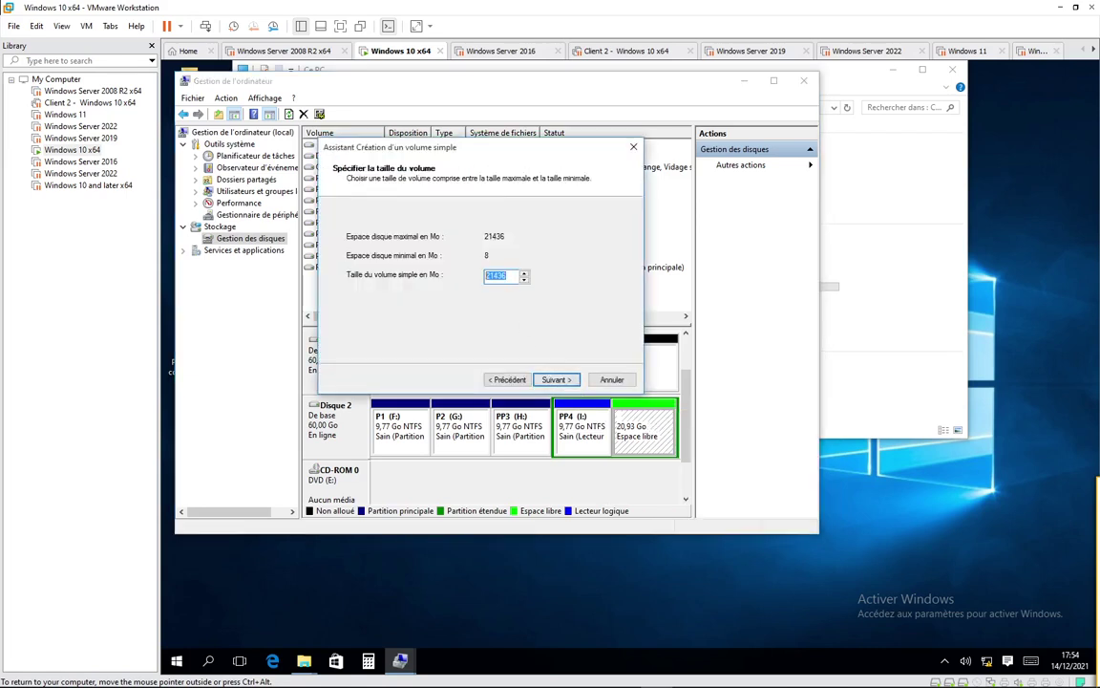
type("10000")
key("Return")
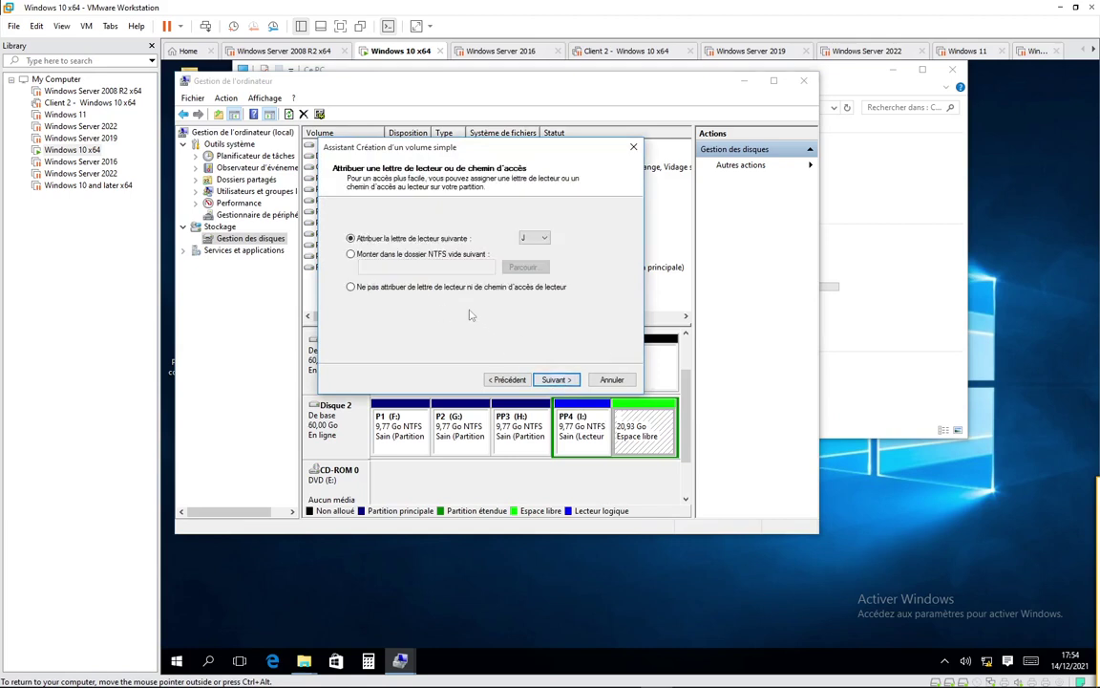
key("Return")
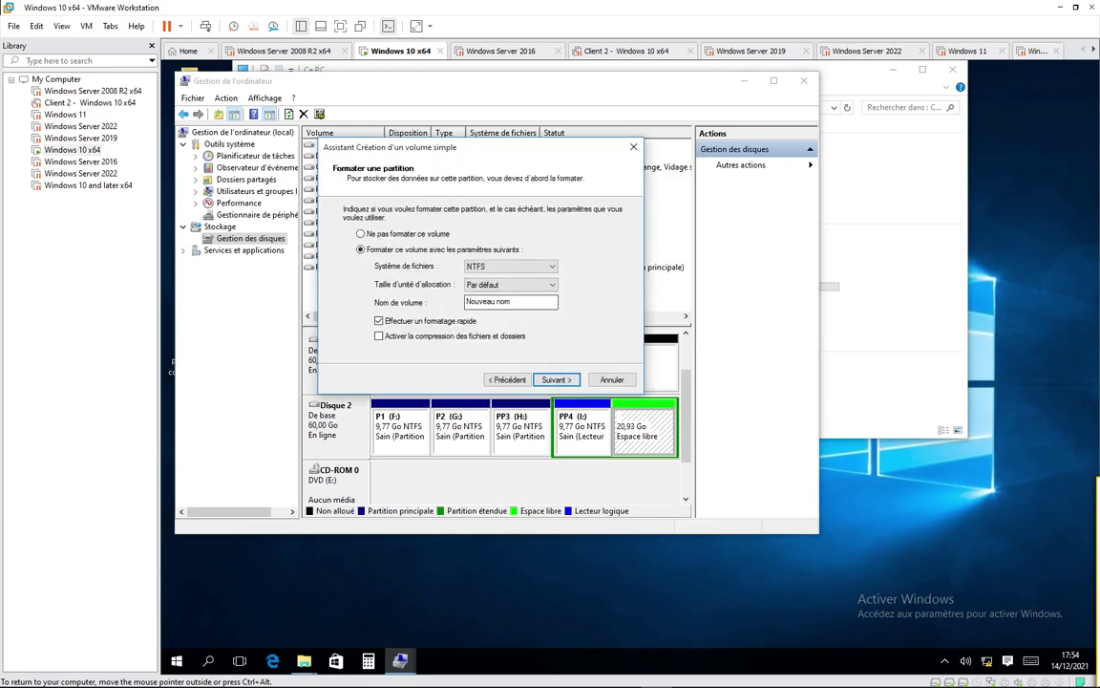
left_click_drag(516, 302, 435, 299)
type("LL2")
left_click(561, 381)
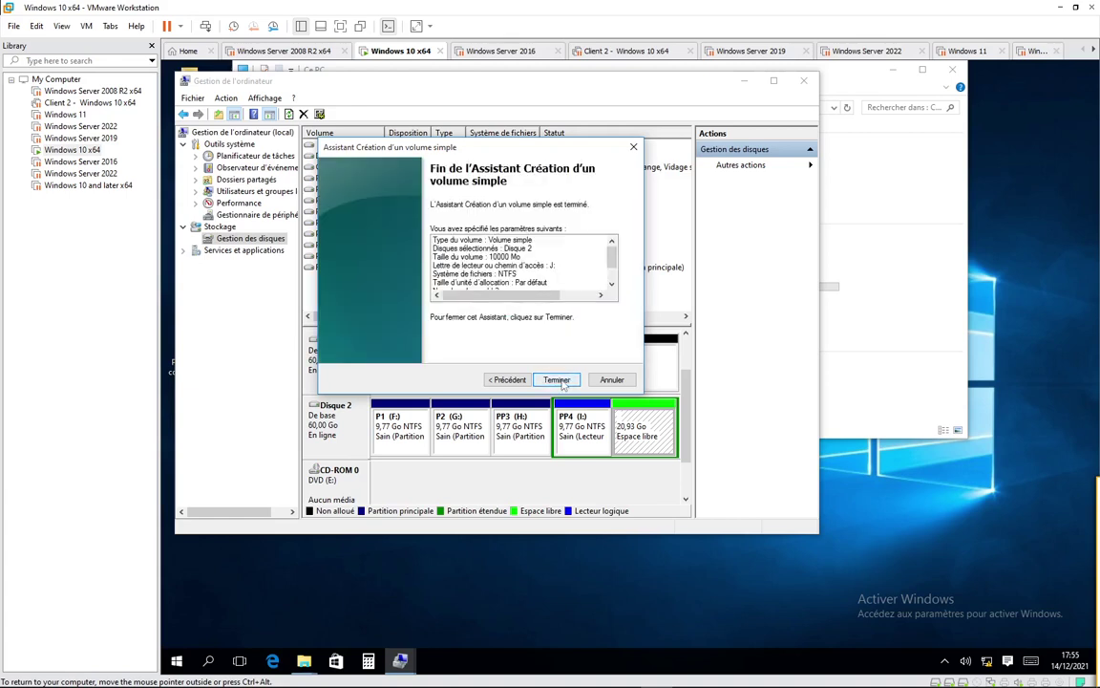
left_click(557, 380)
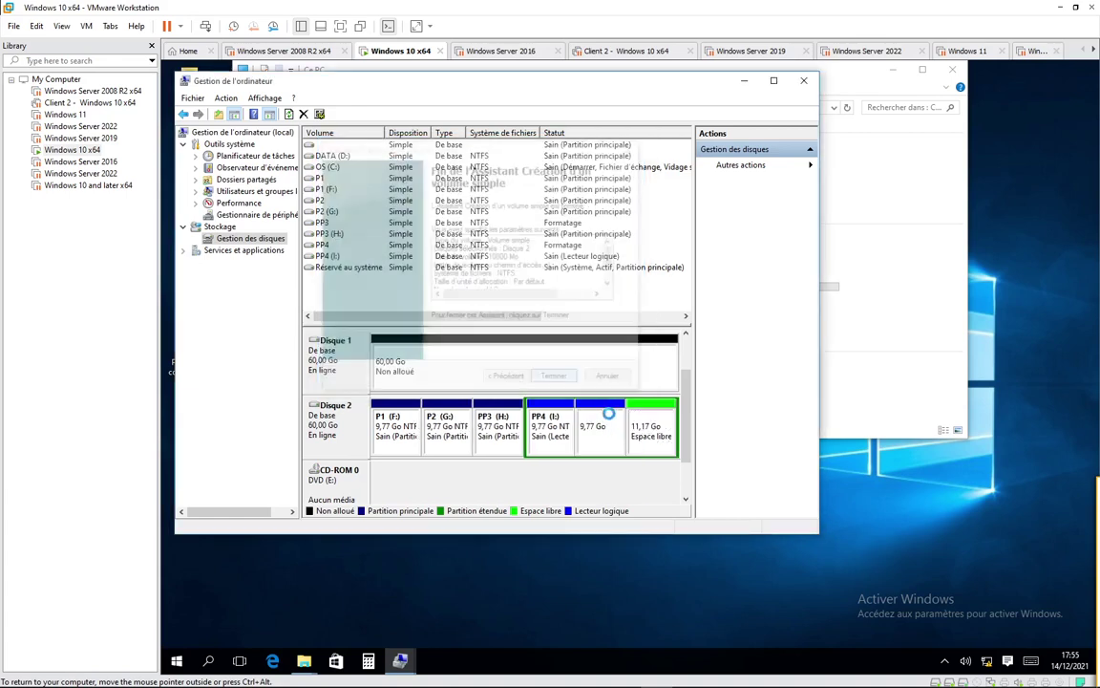
Step: Finish the LL2 drive, then rename the PP4 (I:) volume to LL1 in its properties
left_click(551, 427)
right_click(550, 418)
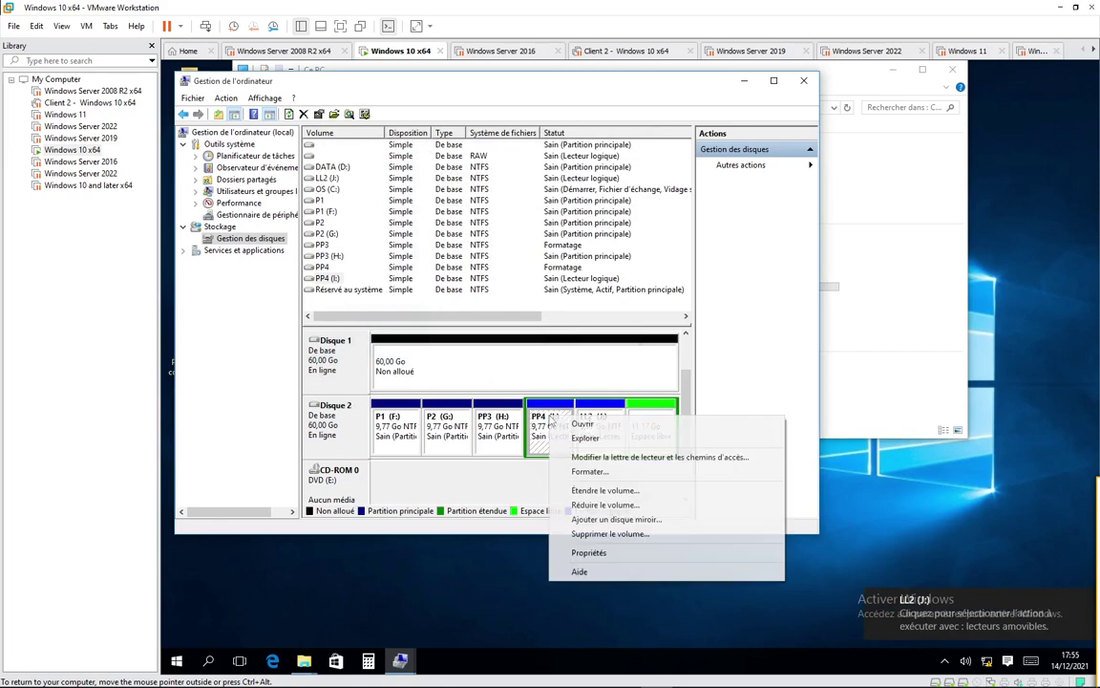
left_click(588, 552)
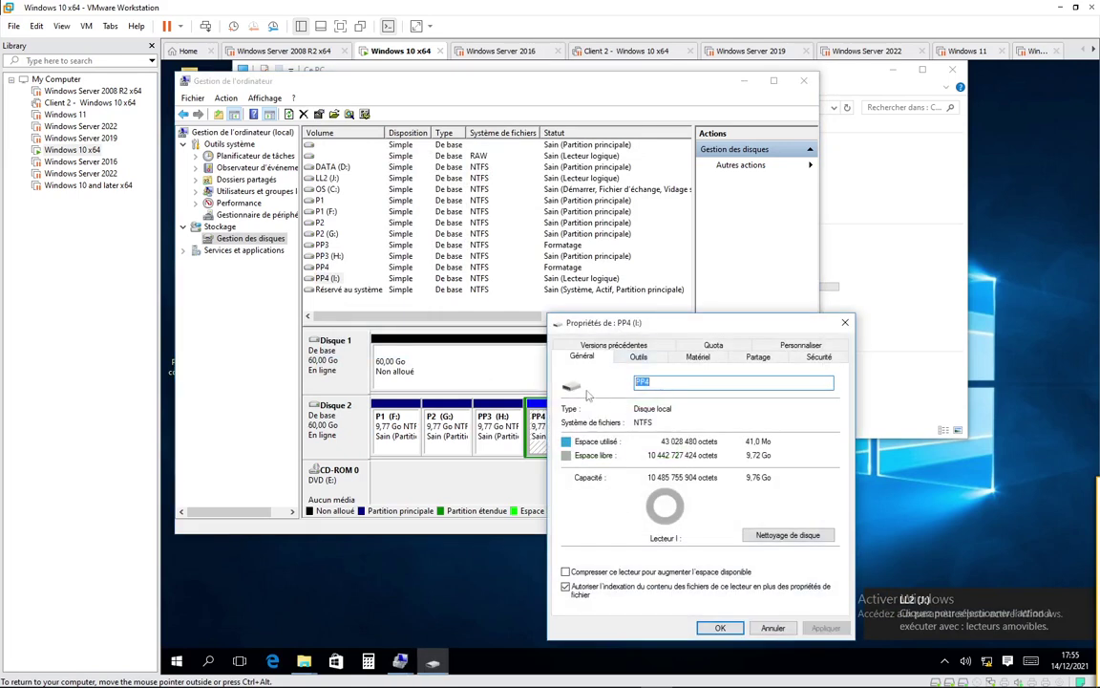
type("LL1")
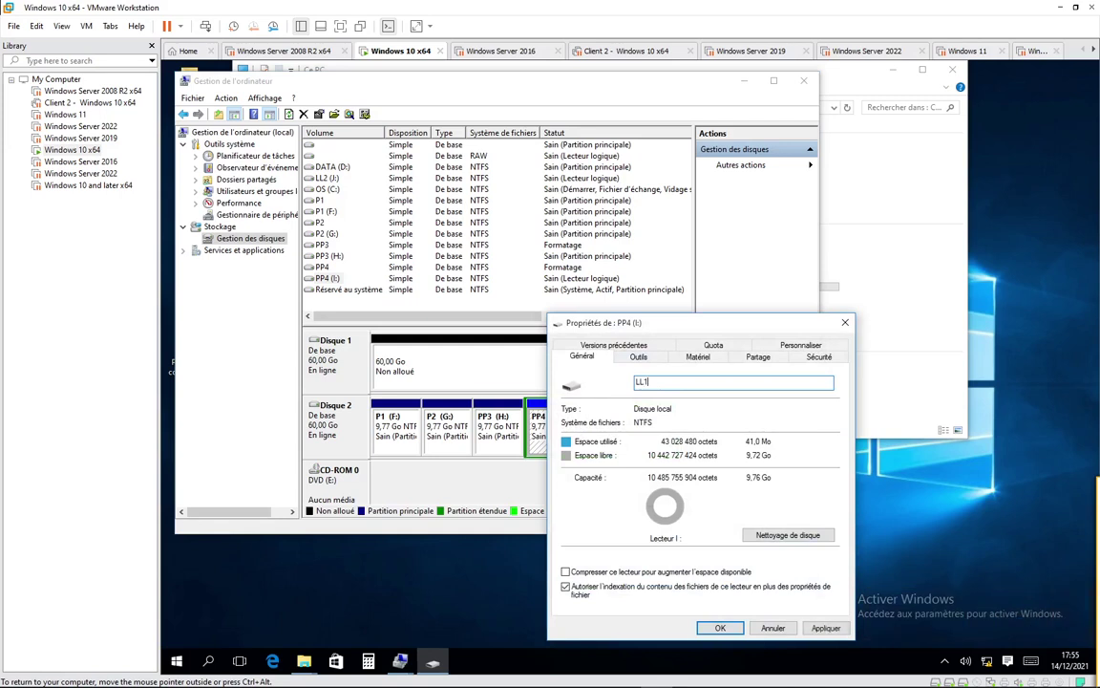
left_click(720, 627)
Step: Create a 6000 MB NTFS logical drive LL3 on drive K in Disque 2's free space
right_click(650, 426)
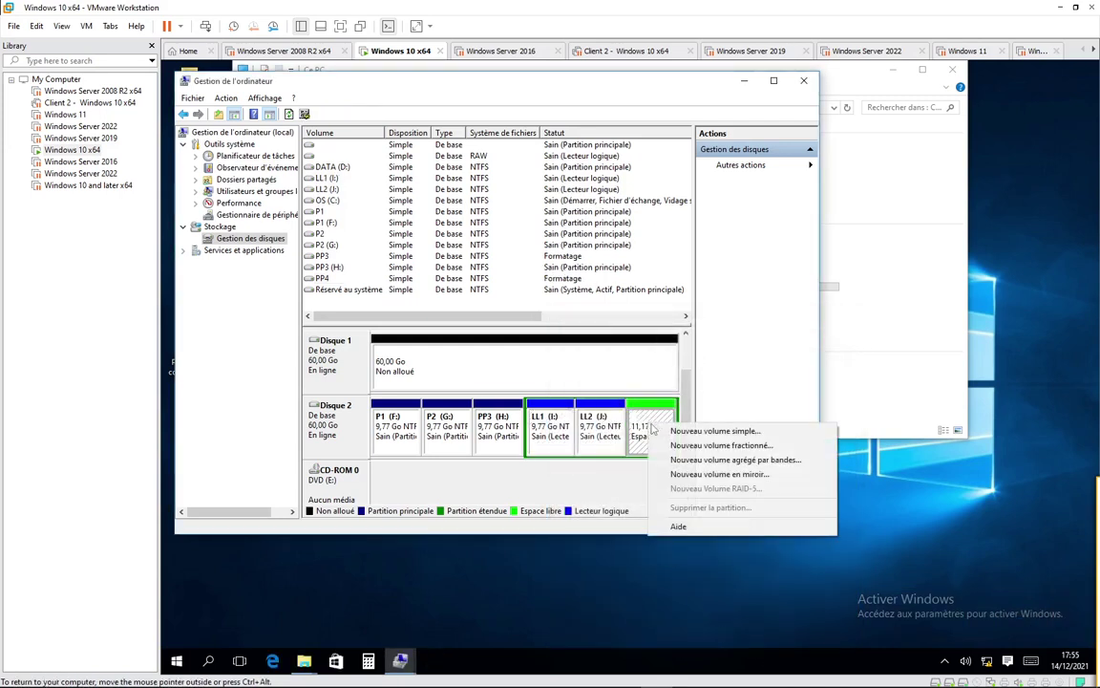
left_click(688, 440)
key("Return")
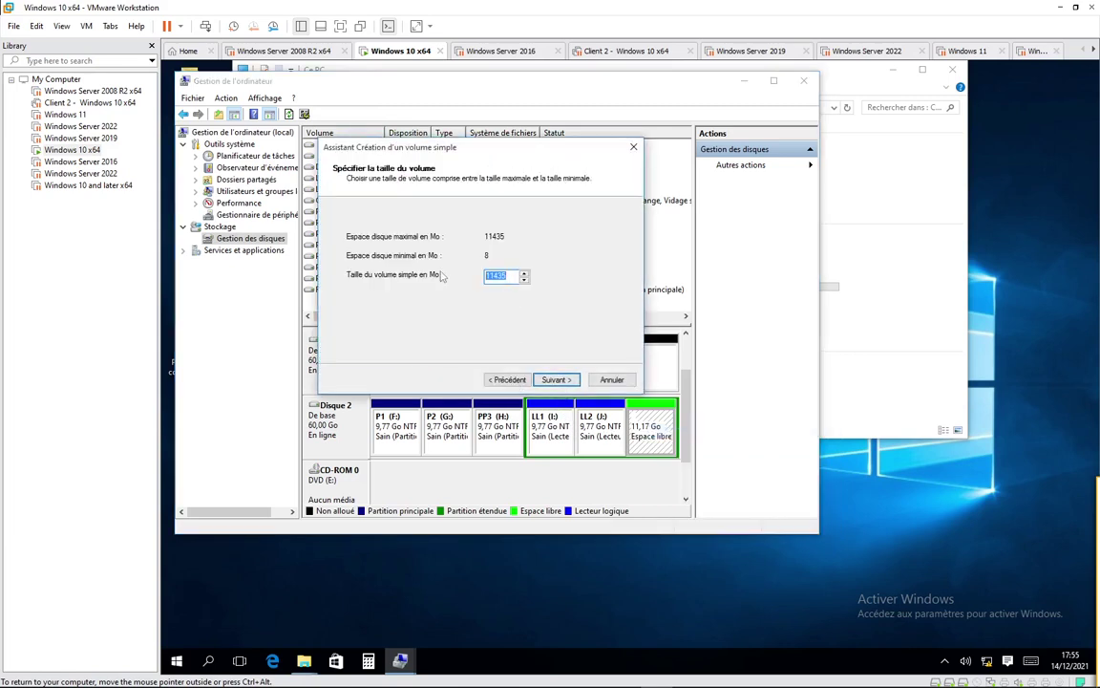
type("60000")
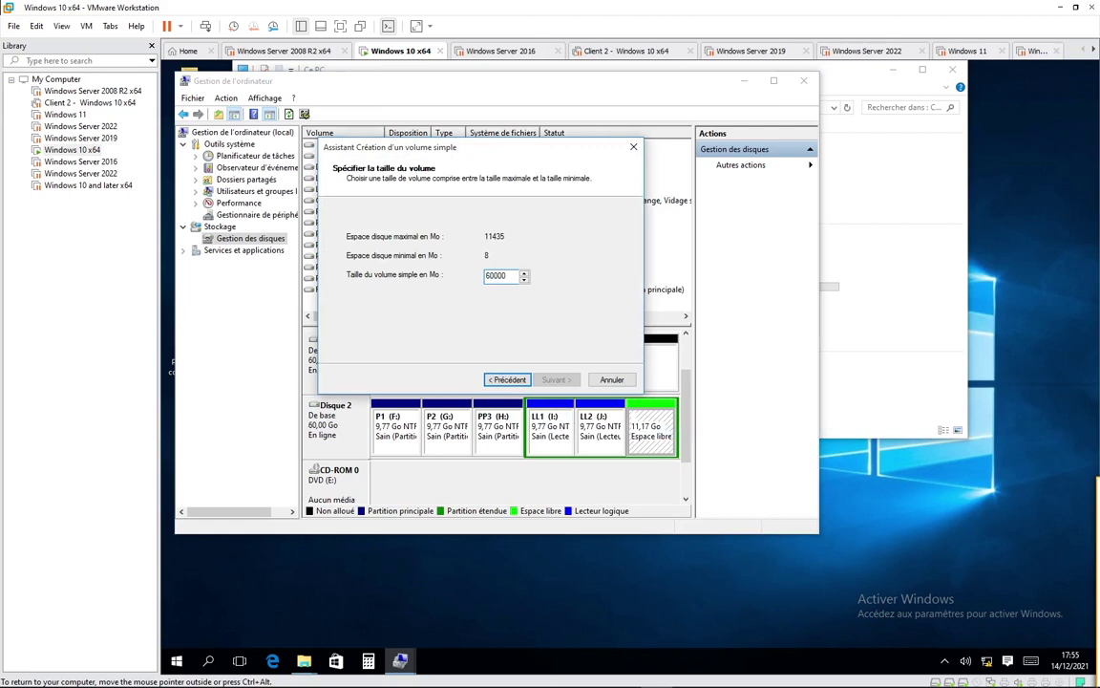
key("BackSpace")
left_click(556, 380)
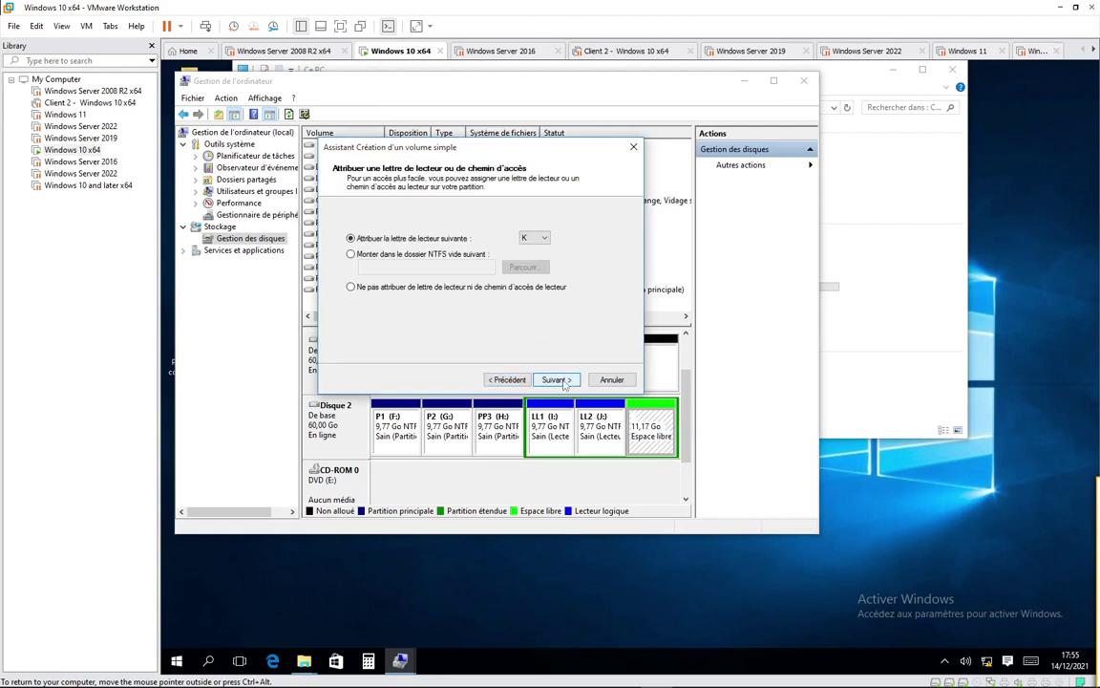
left_click(556, 380)
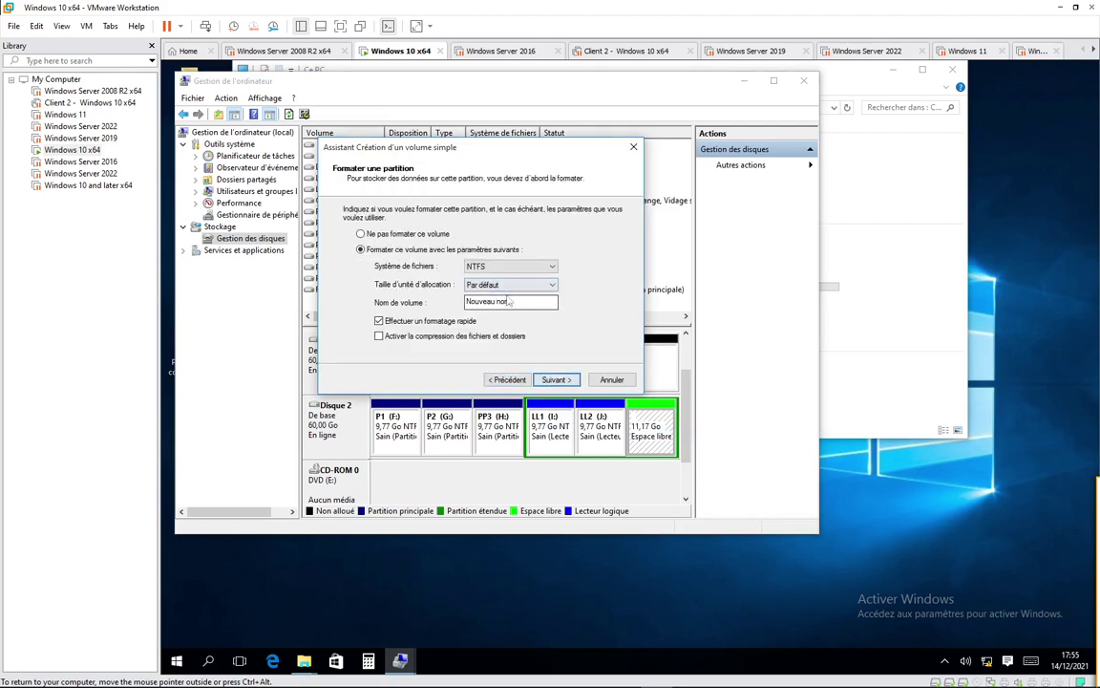
type("LL3")
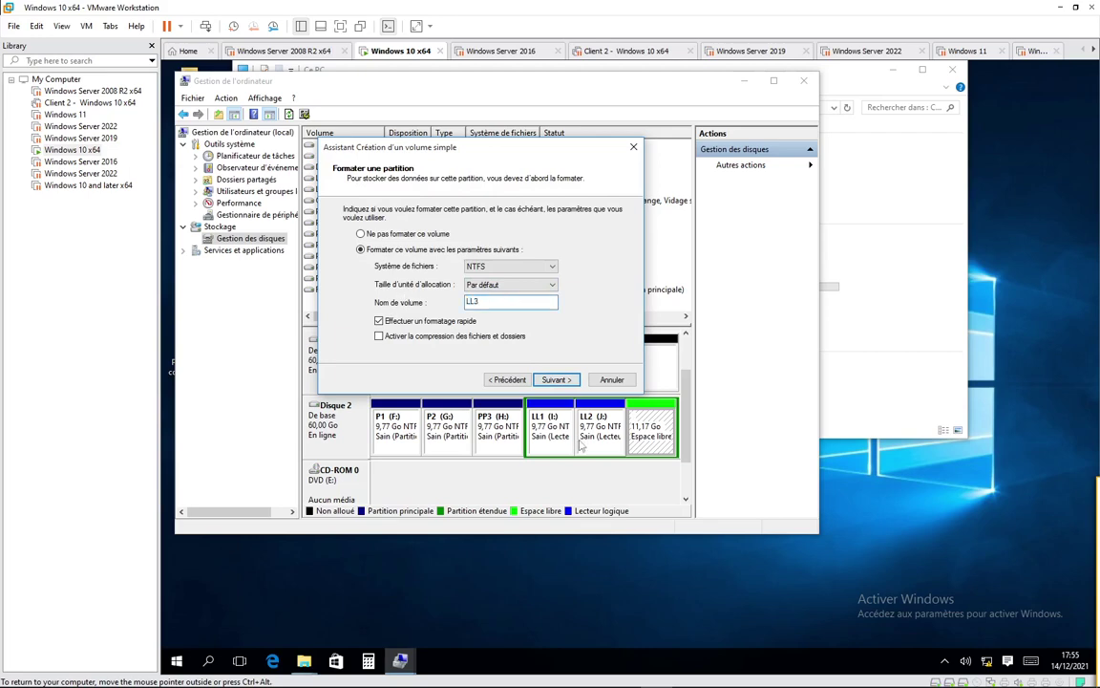
left_click(555, 380)
left_click(556, 381)
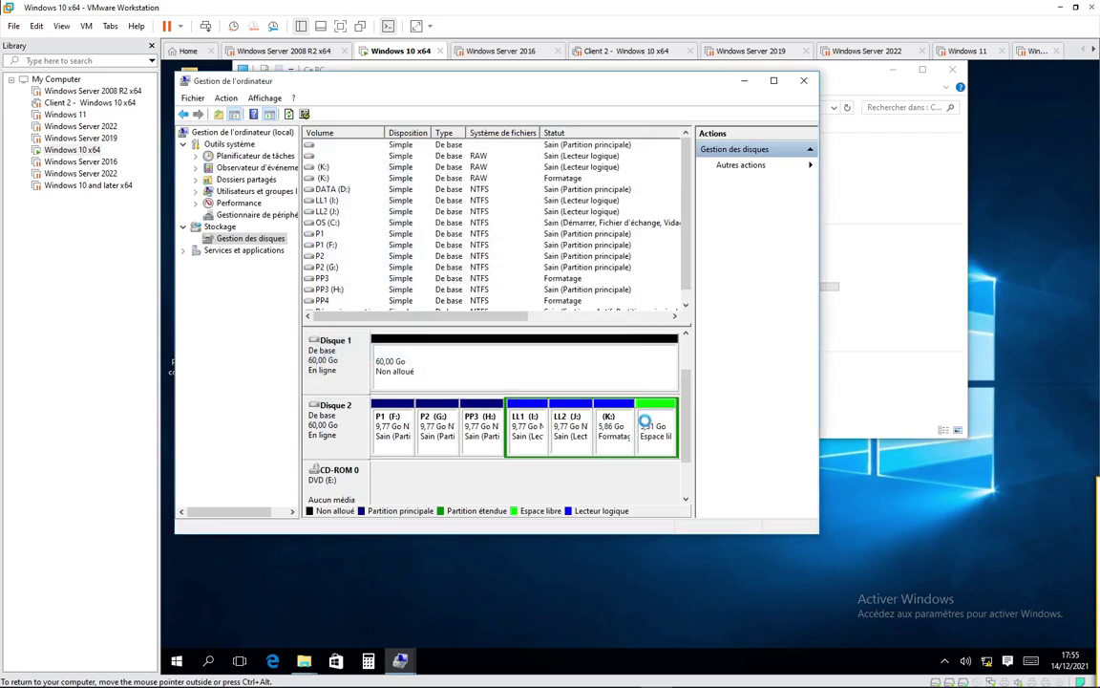
Step: Create NTFS logical drive LL4 on drive L using all remaining free space
right_click(648, 426)
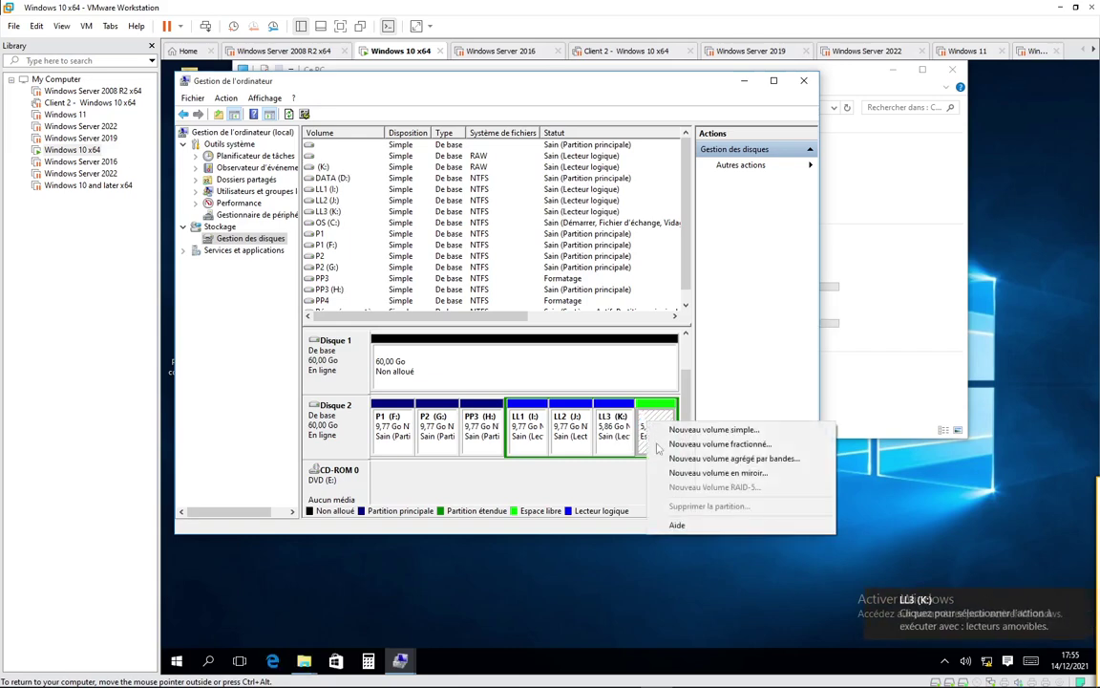
left_click(680, 429)
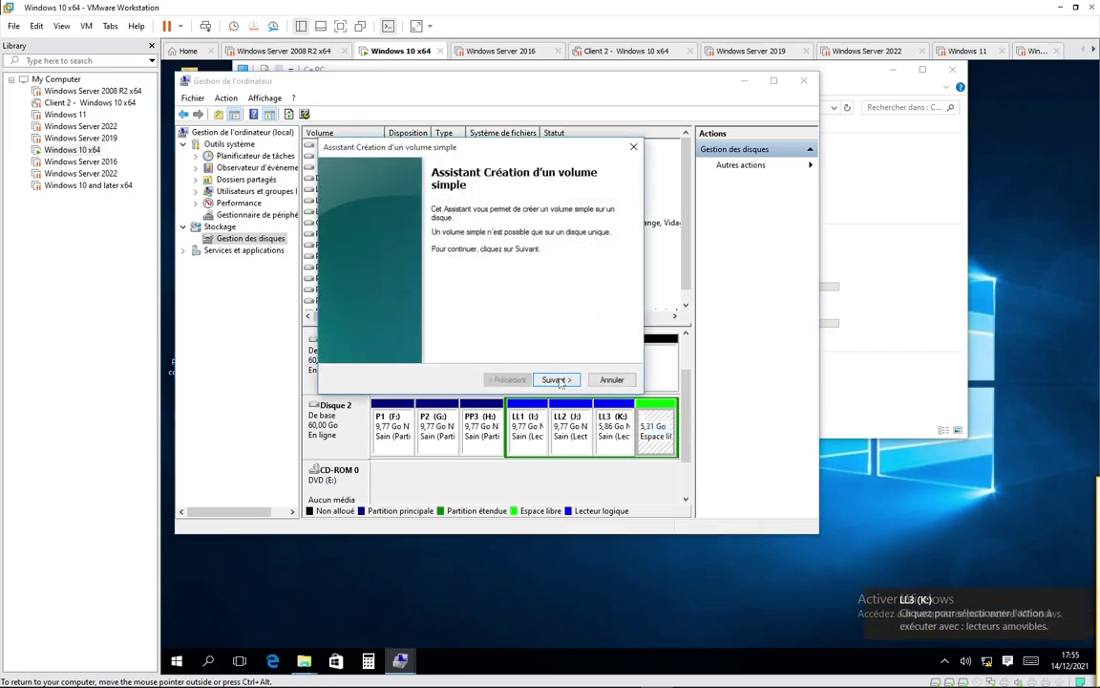
left_click(556, 380)
left_click(555, 380)
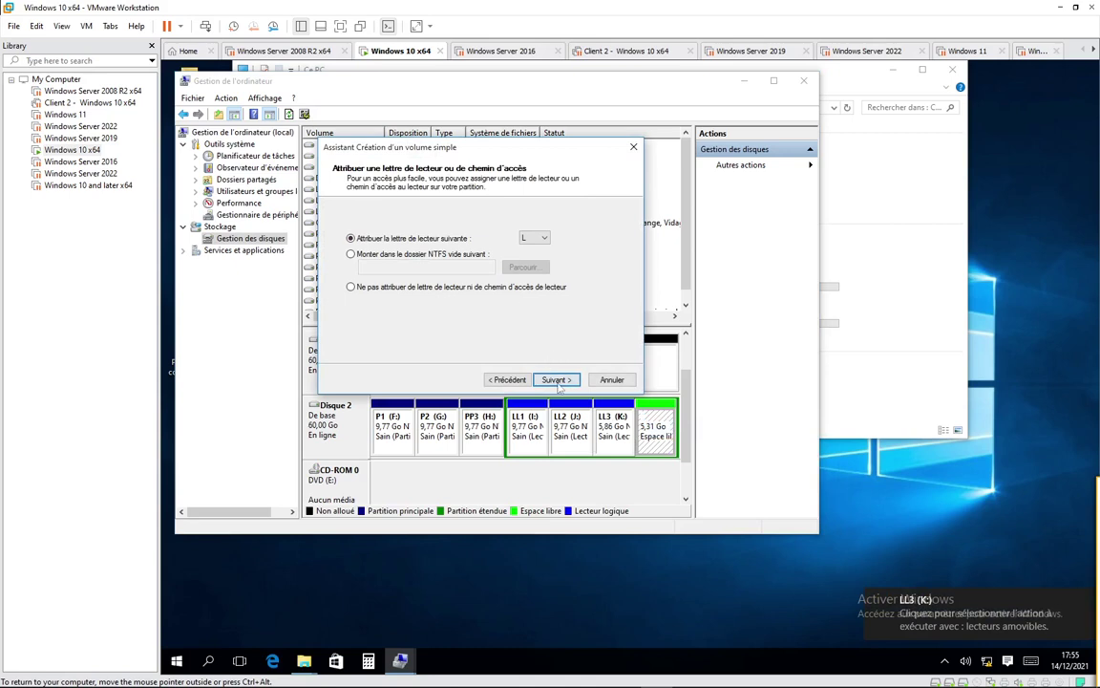
left_click(553, 380)
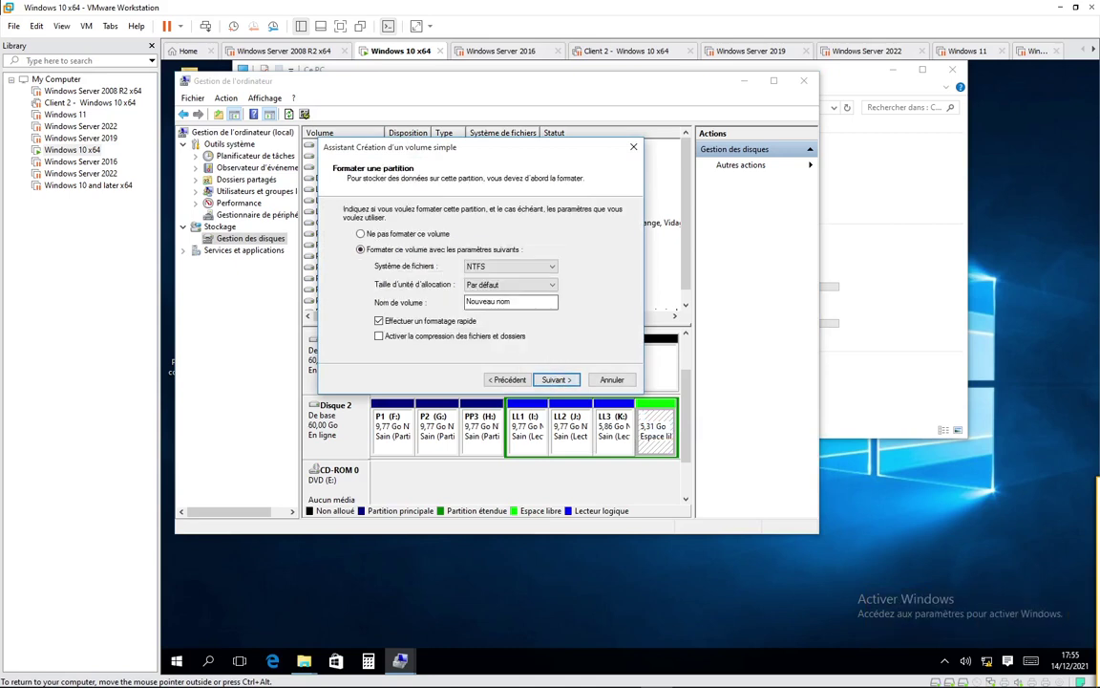
type("LL4")
left_click(553, 382)
left_click(553, 382)
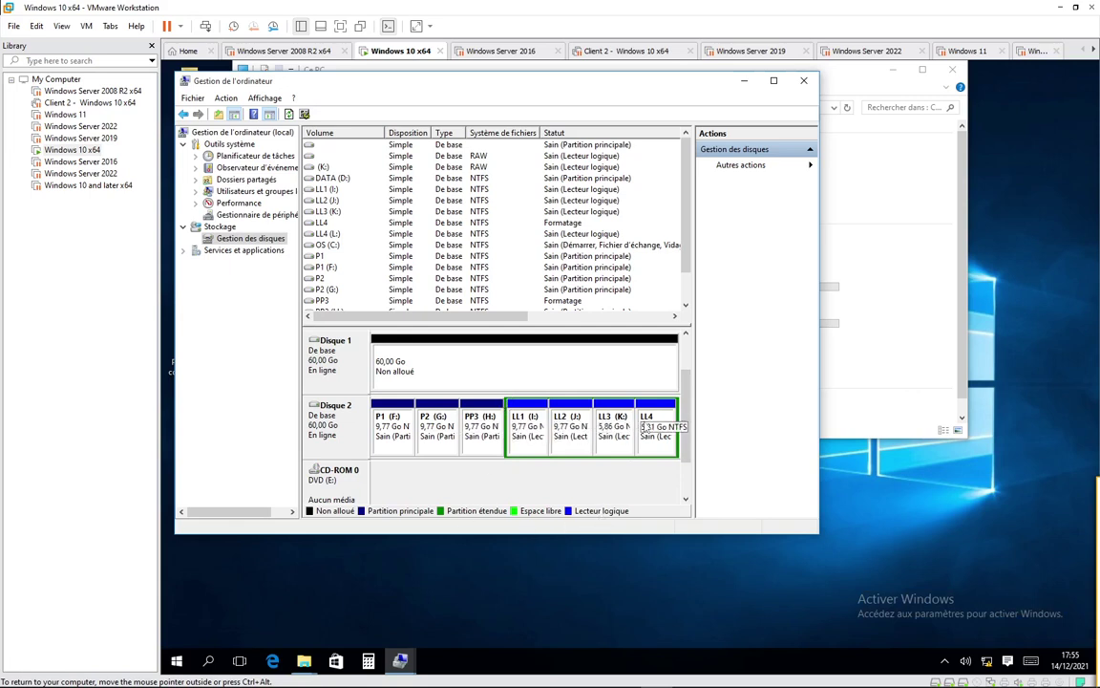
Step: In This PC, rename drive P1 (F:) to PP1 and P2 (G:) to PP2
left_click(744, 80)
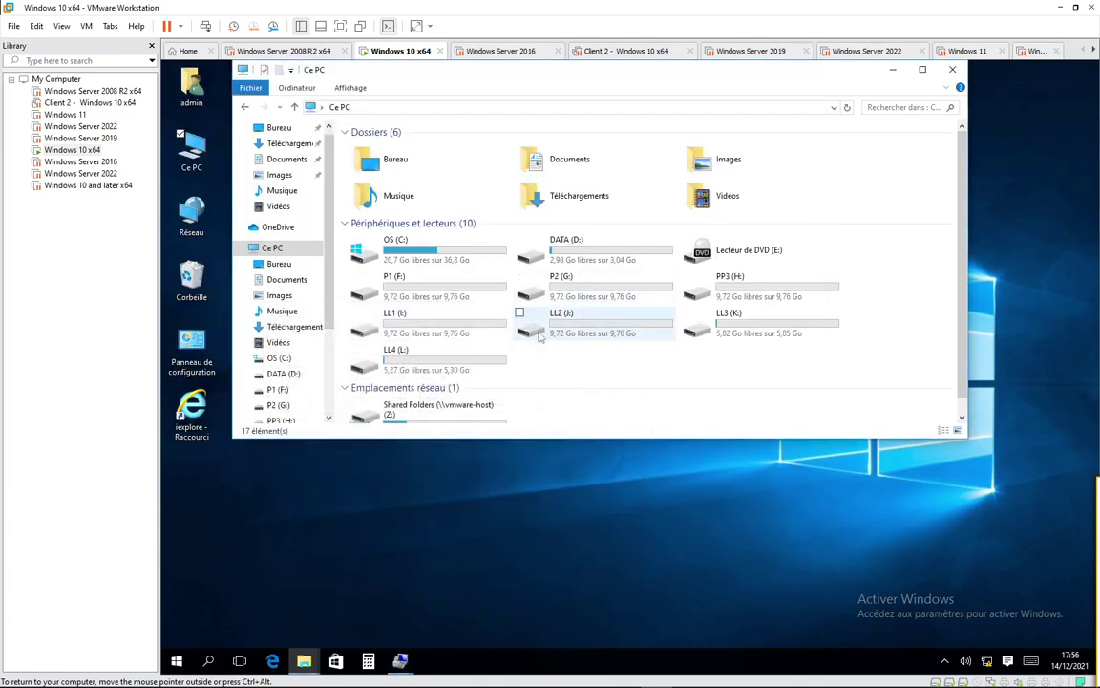
left_click(395, 292)
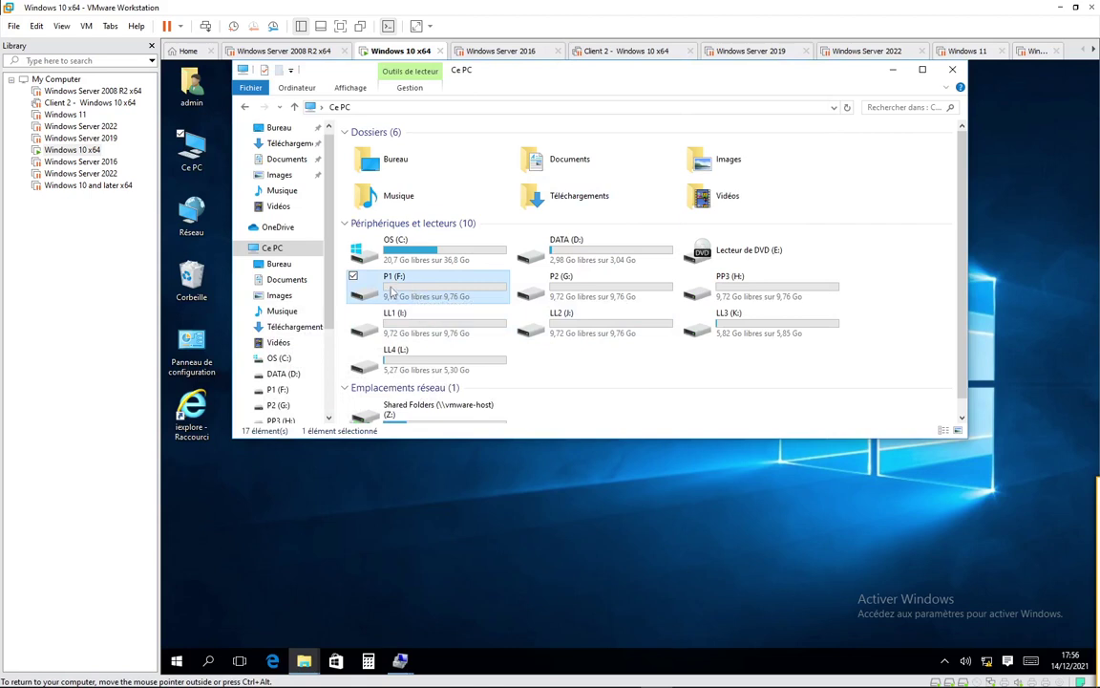
key("F2")
type("PP1")
key("Return")
left_click(568, 291)
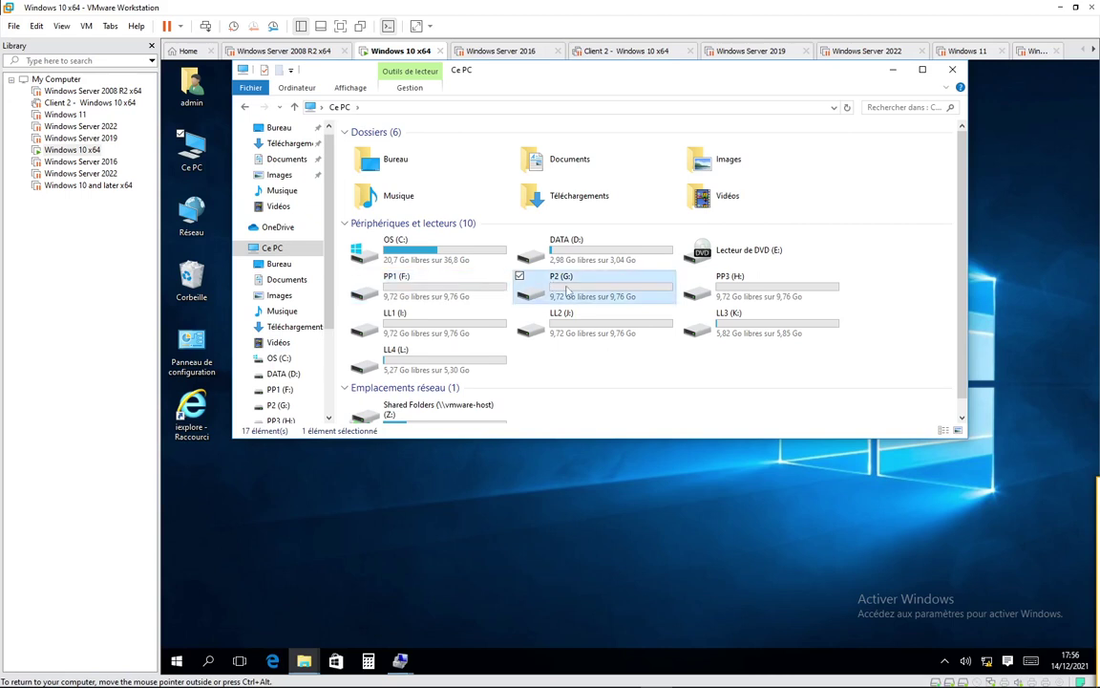
key("F2")
type("P2")
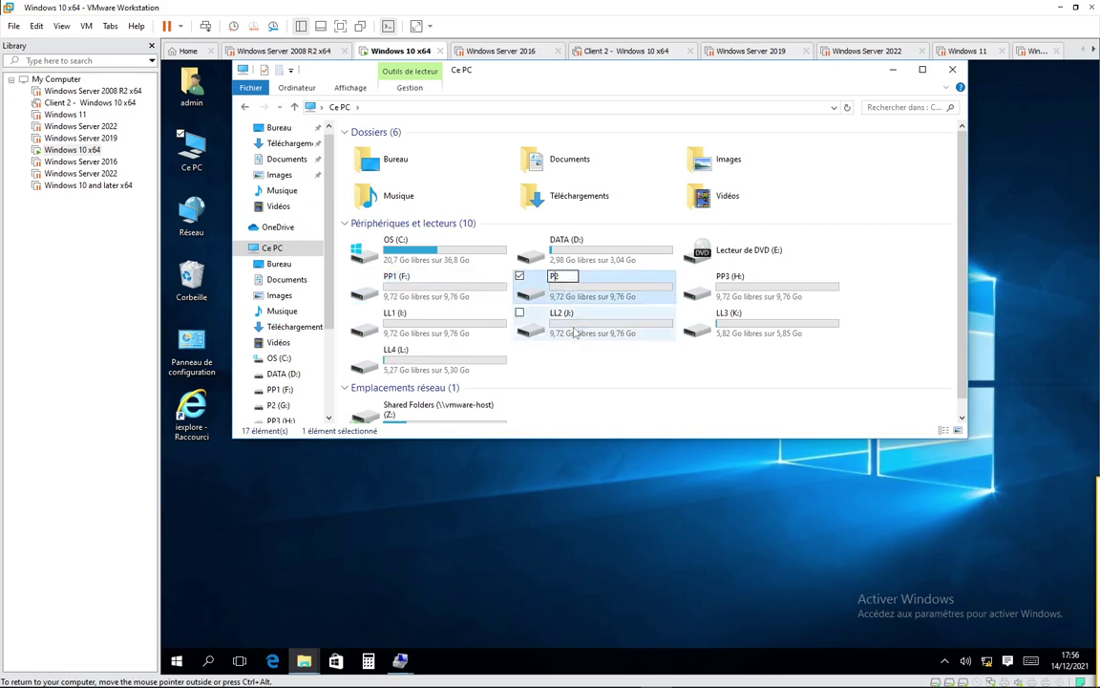
type("P")
key("Return")
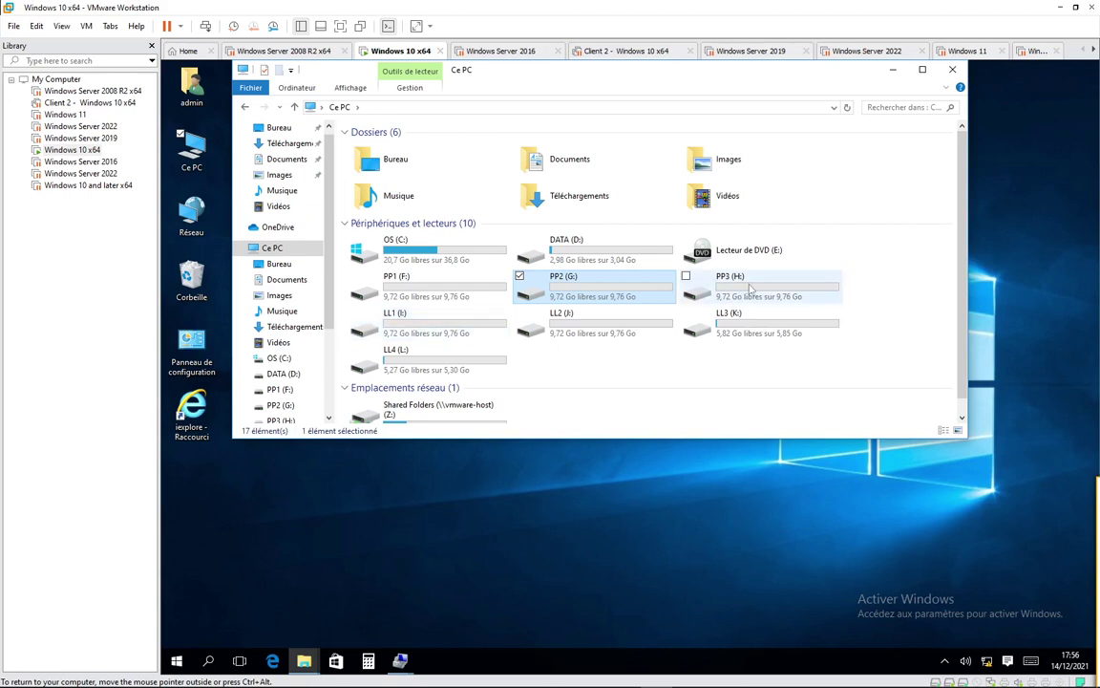
Step: Check the logical drives LL1 (I:), LL2 (J:), LL3 (K:) and LL4 (L:)
left_click(438, 322)
left_click(559, 327)
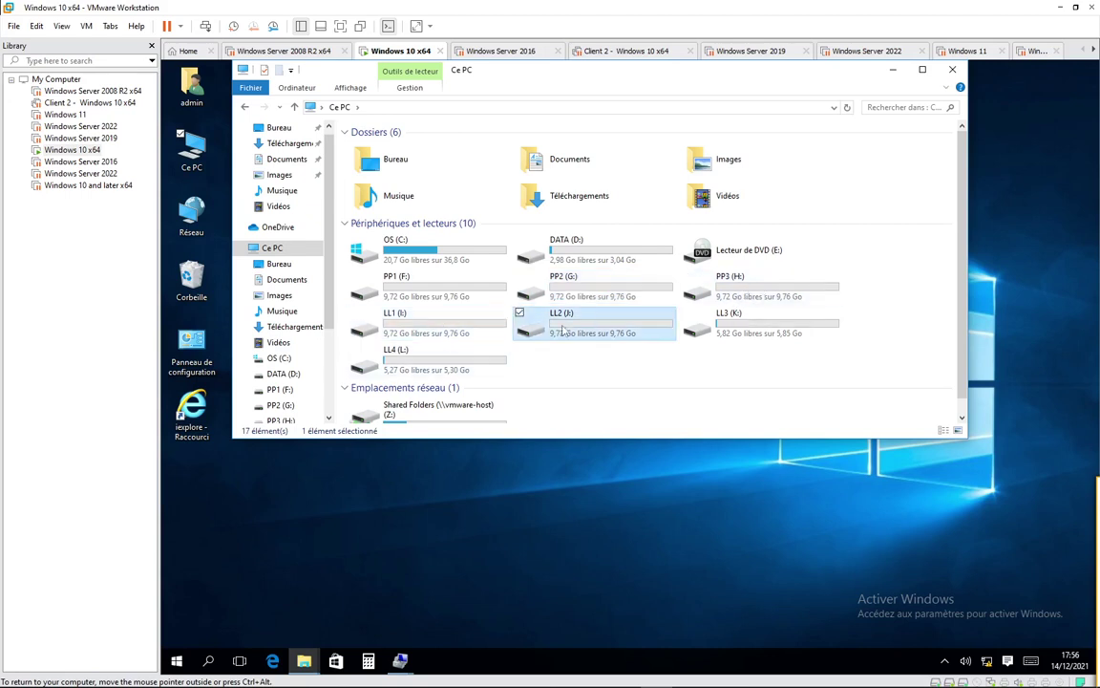
left_click(754, 330)
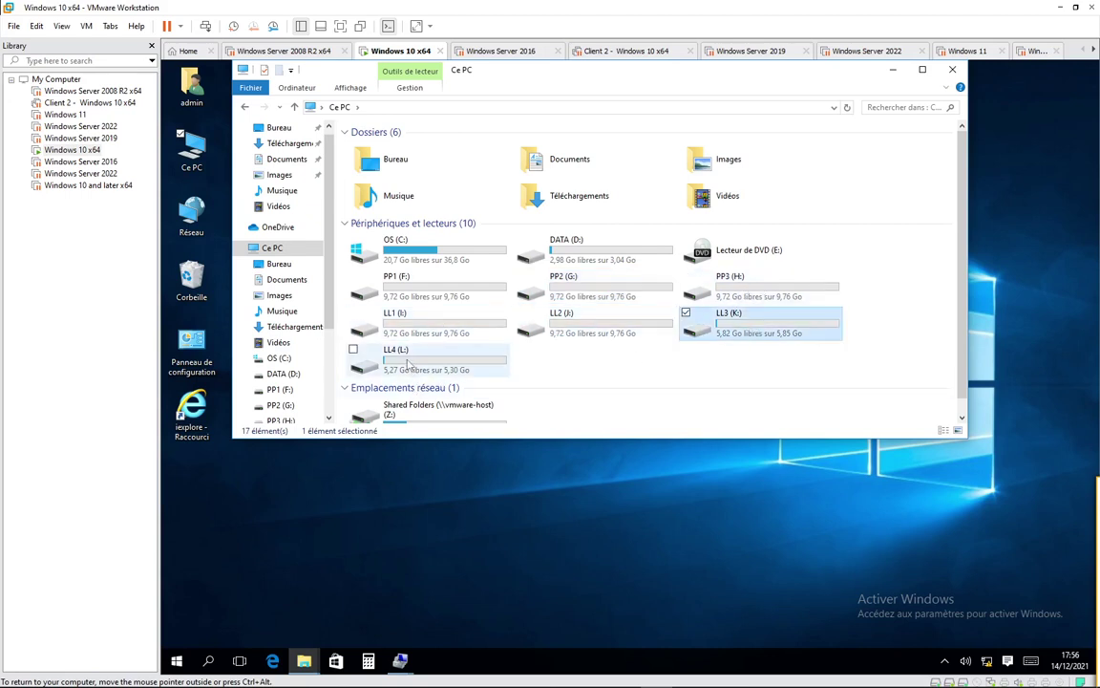
left_click(481, 372)
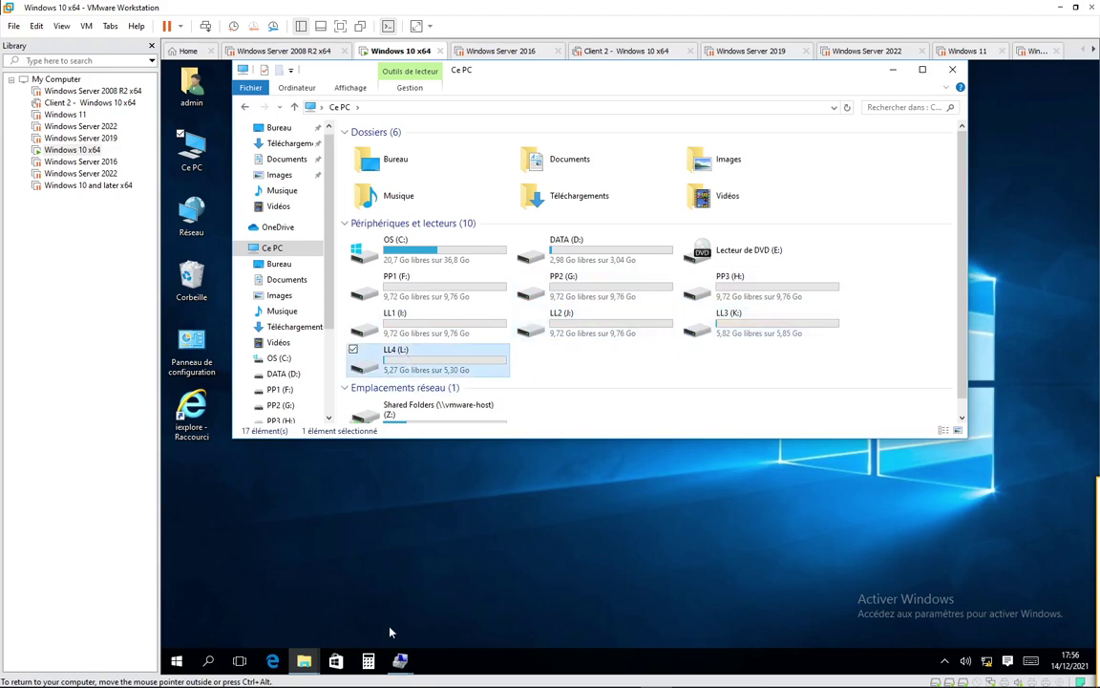
Step: Restore Computer Management showing Disque 2's PP1–PP3 and LL1–LL4, shift it right, and show hidden tray icons
mouse_move(399, 659)
left_click(464, 563)
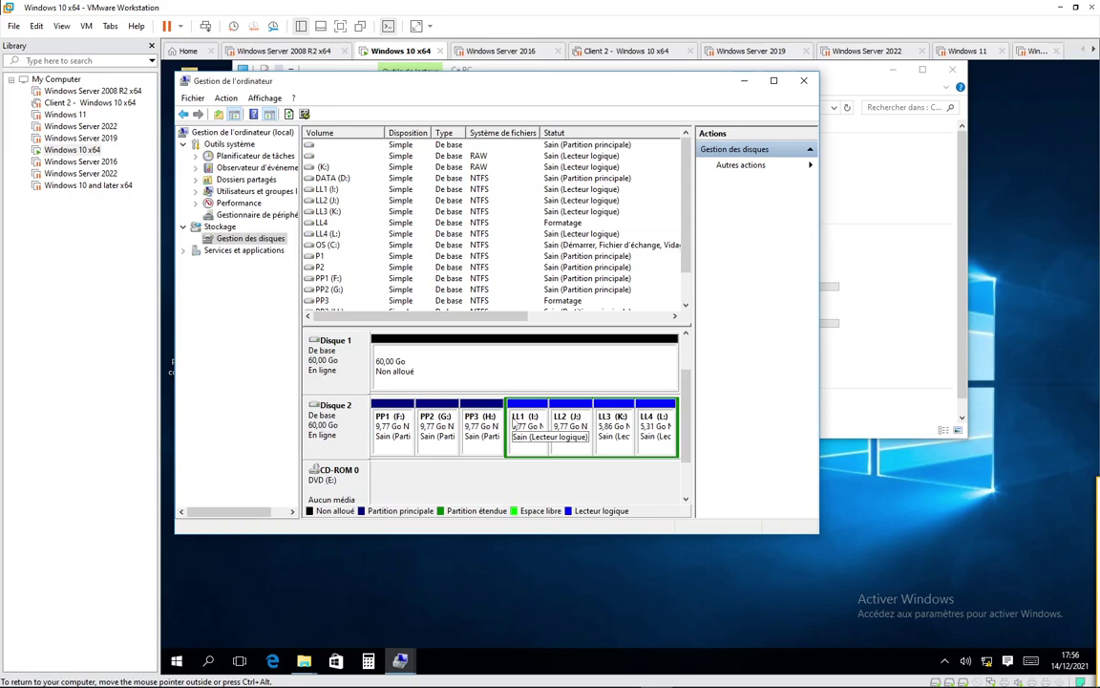
left_click_drag(428, 89, 483, 79)
mouse_move(914, 673)
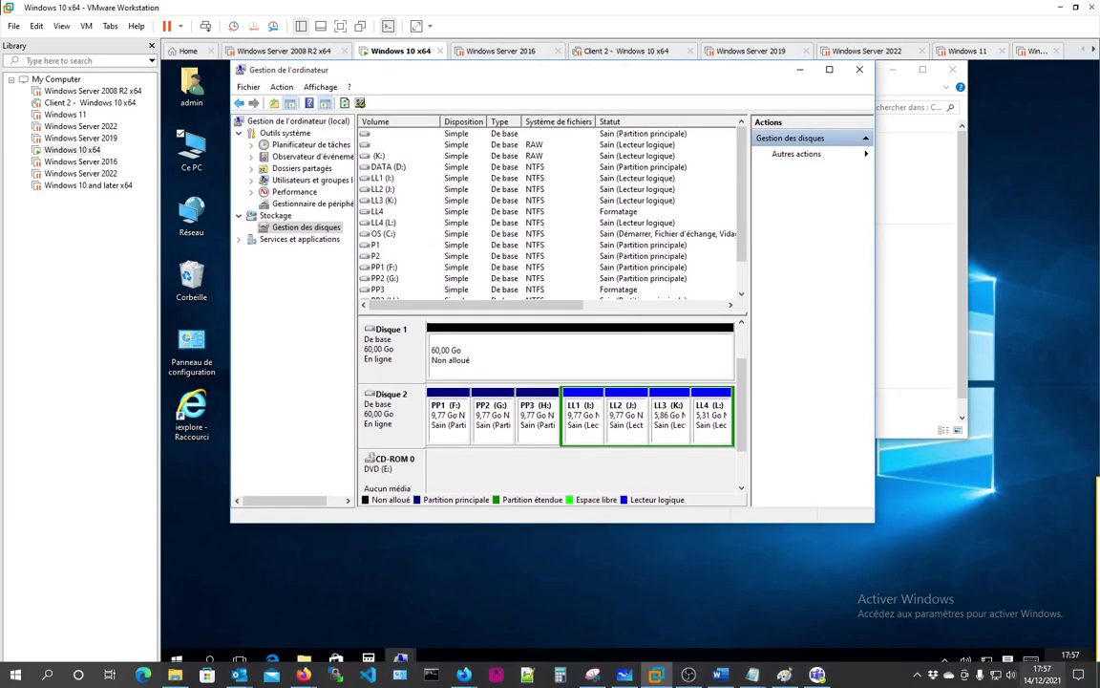
left_click(917, 675)
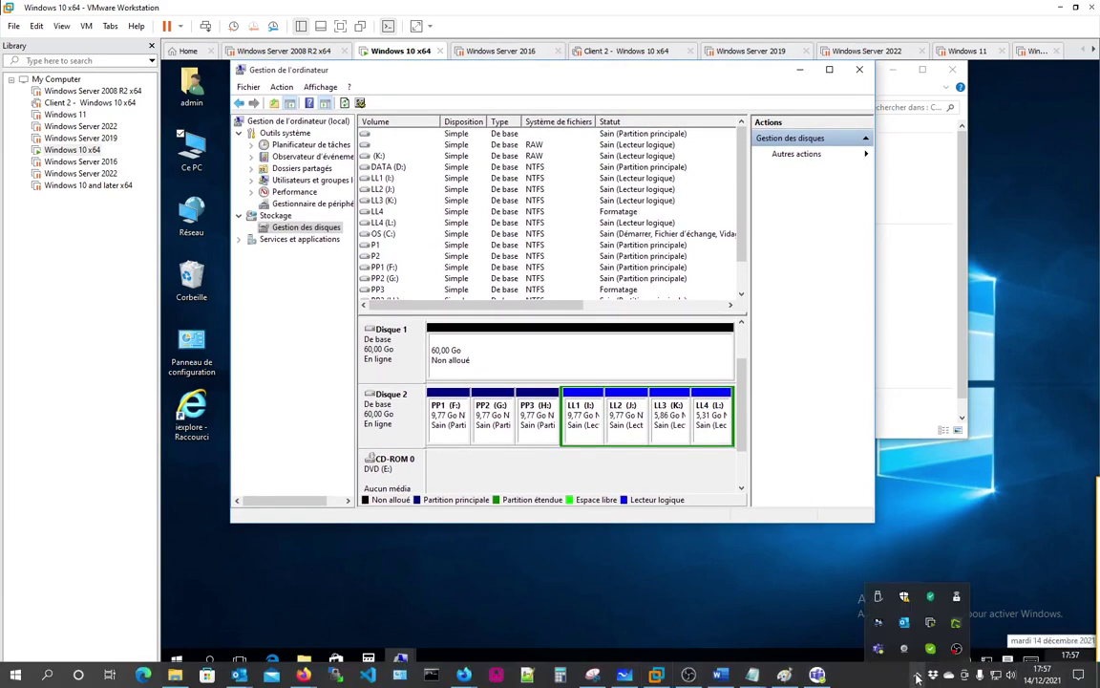